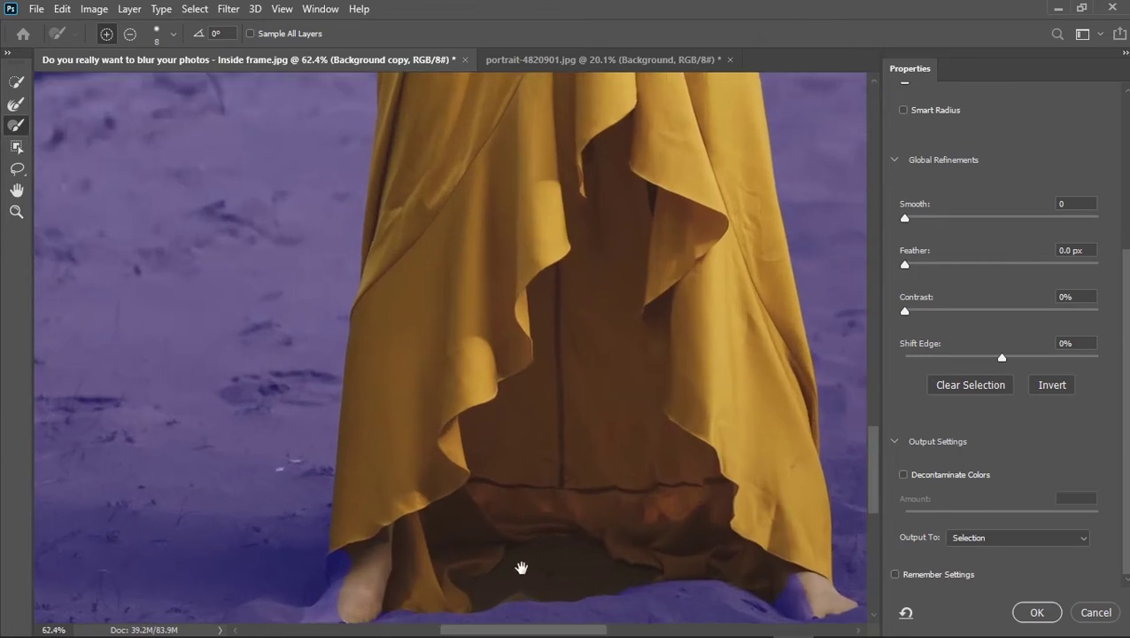
# Brush the woman's foot at the left side of the dress hem into the selection, using a brush of about 38 px.
pyautogui.moveTo(523, 565); pyautogui.dragTo(513, 330)
pyautogui.moveTo(368, 359)
pyautogui.mouseDown()
pyautogui.moveTo(394, 383)
pyautogui.moveTo(328, 376)
pyautogui.moveTo(466, 419)
pyautogui.moveTo(457, 399)
pyautogui.mouseUp()
pyautogui.keyDown('alt'); pyautogui.rightClick(456, 345); pyautogui.keyUp('alt')
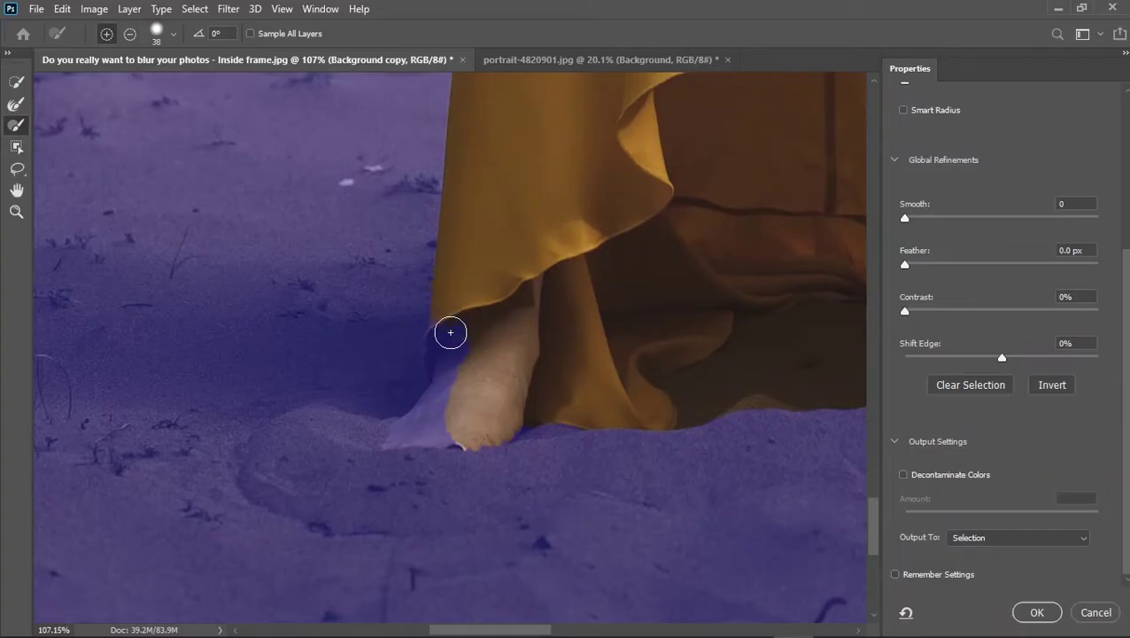
pyautogui.moveTo(450, 332)
pyautogui.mouseDown()
pyautogui.moveTo(449, 394)
pyautogui.moveTo(443, 343)
pyautogui.moveTo(453, 322)
pyautogui.moveTo(450, 389)
pyautogui.moveTo(434, 386)
pyautogui.moveTo(408, 422)
pyautogui.moveTo(440, 375)
pyautogui.moveTo(412, 440)
pyautogui.moveTo(431, 429)
pyautogui.moveTo(456, 444)
pyautogui.mouseUp()
pyautogui.press('[')
pyautogui.press('[')
pyautogui.press('[')
pyautogui.press('[')
# Subtract the dark patch of sand beneath the dress hem, between the two feet, from the selection.
pyautogui.moveTo(522, 408)
pyautogui.mouseDown()
pyautogui.moveTo(406, 438)
pyautogui.moveTo(315, 417)
pyautogui.mouseUp()
pyautogui.press(']')
pyautogui.press(']')
pyautogui.press(']')
pyautogui.press(']')
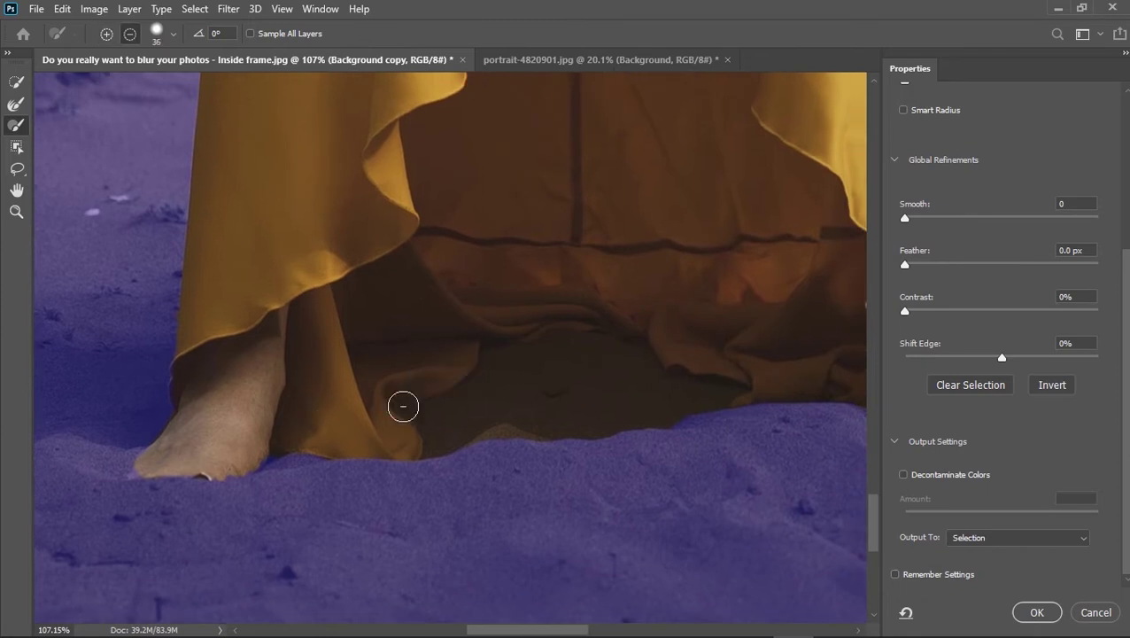
pyautogui.moveTo(498, 365)
pyautogui.mouseDown()
pyautogui.moveTo(466, 427)
pyautogui.moveTo(477, 436)
pyautogui.moveTo(434, 412)
pyautogui.moveTo(440, 446)
pyautogui.moveTo(454, 408)
pyautogui.mouseUp()
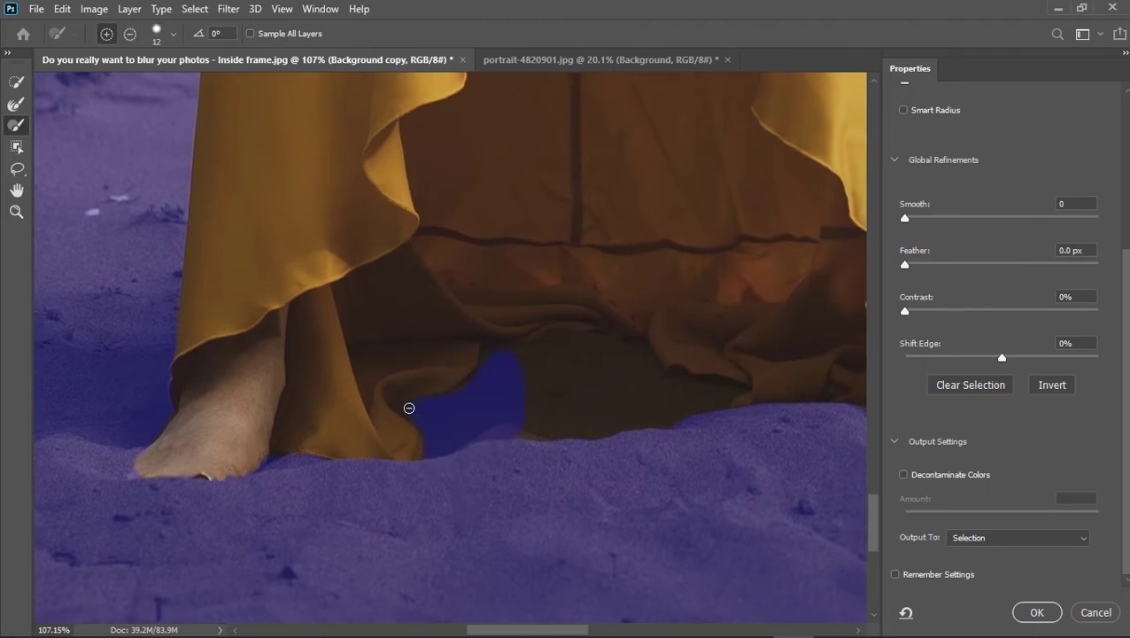
pyautogui.press('alt')
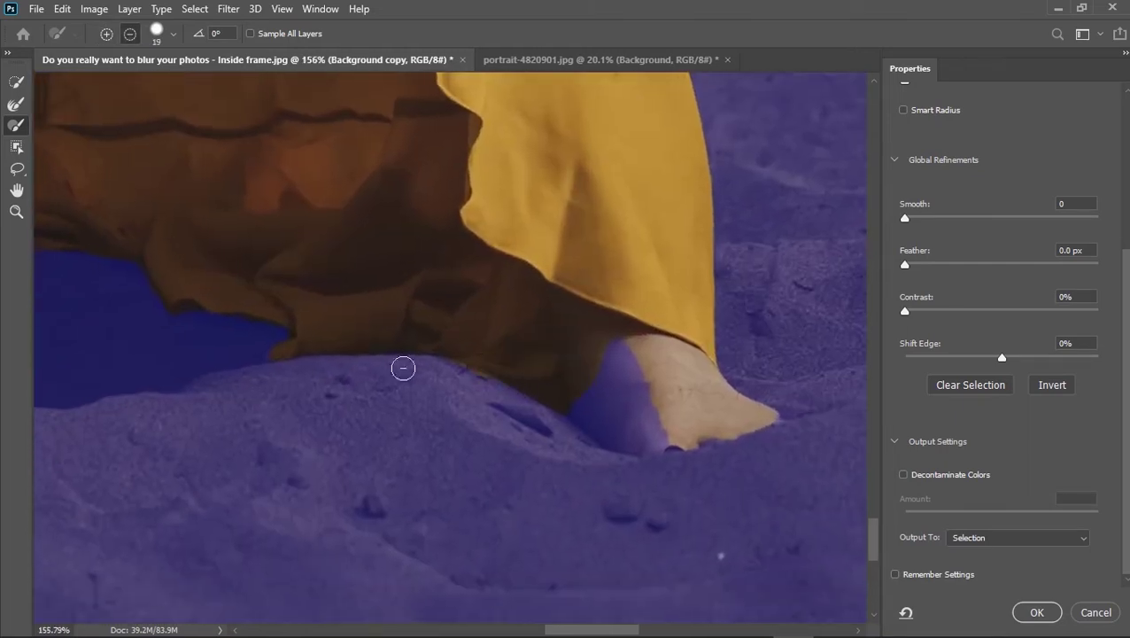
# Brush the foot at the right side of the hem into the selection with a 19 px brush and refine its edge.
pyautogui.press('alt')
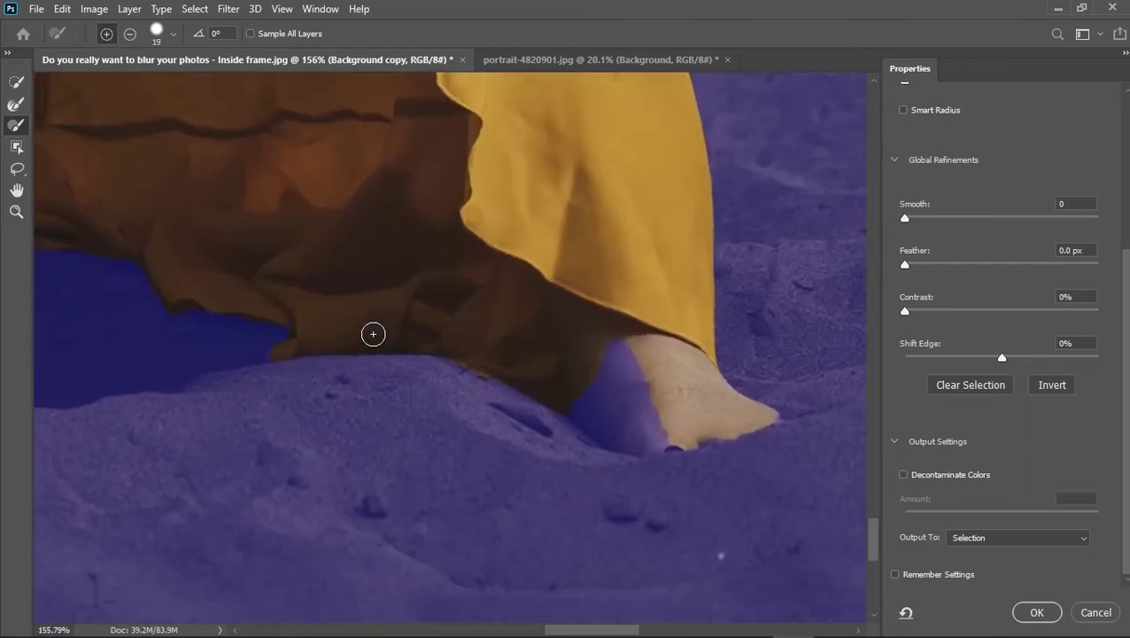
pyautogui.moveTo(589, 376)
pyautogui.mouseDown()
pyautogui.moveTo(619, 336)
pyautogui.moveTo(607, 426)
pyautogui.moveTo(635, 416)
pyautogui.moveTo(517, 421)
pyautogui.mouseUp()
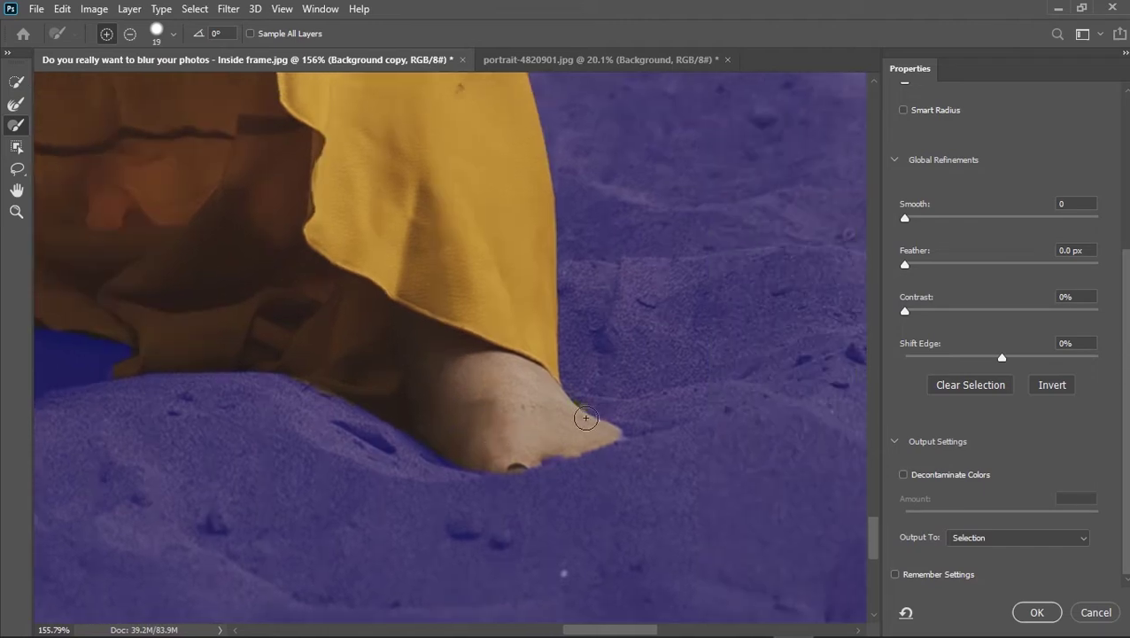
pyautogui.press('[')
pyautogui.press('alt')
pyautogui.press('alt')
# Brush the thin fabric loop at the left side of the waist belt into the selection with a small brush.
pyautogui.moveTo(477, 250); pyautogui.dragTo(523, 323)
pyautogui.scroll(-5, 521, 324)
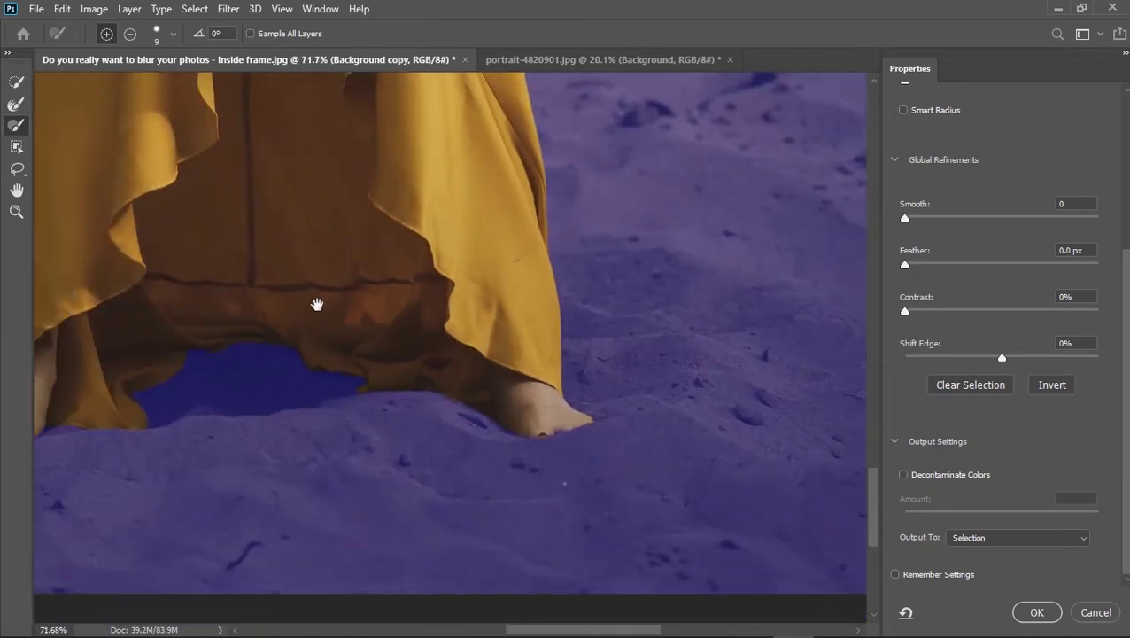
pyautogui.scroll(-1, 275, 197)
pyautogui.moveTo(265, 162); pyautogui.dragTo(386, 562)
pyautogui.moveTo(373, 200); pyautogui.dragTo(399, 512)
pyautogui.moveTo(383, 284); pyautogui.dragTo(383, 336)
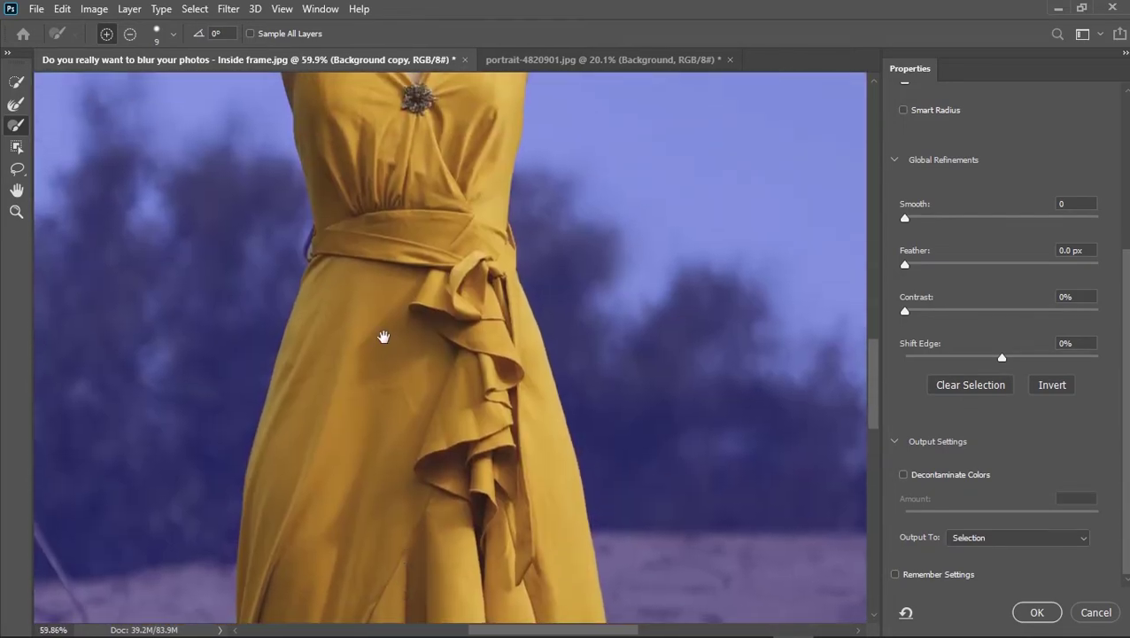
pyautogui.moveTo(374, 271)
pyautogui.mouseDown()
pyautogui.moveTo(389, 401)
pyautogui.moveTo(419, 437)
pyautogui.moveTo(449, 439)
pyautogui.mouseUp()
pyautogui.keyDown('alt'); pyautogui.rightClick(364, 374); pyautogui.keyUp('alt')
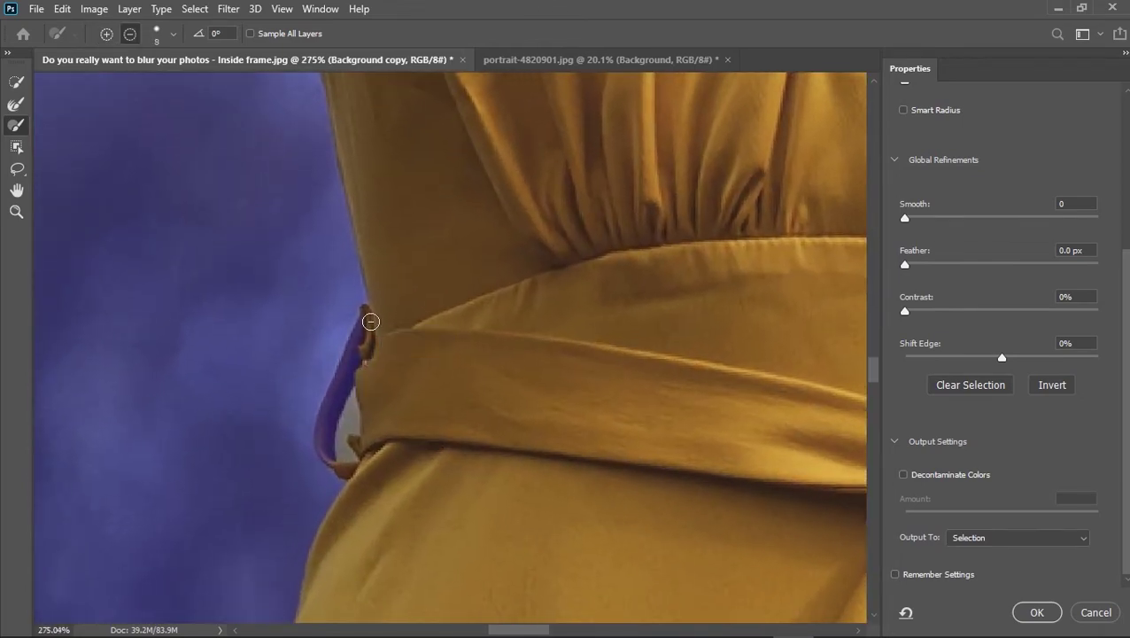
pyautogui.keyDown('alt'); pyautogui.rightClick(370, 312); pyautogui.keyUp('alt')
pyautogui.keyDown('alt'); pyautogui.rightClick(348, 359); pyautogui.keyUp('alt')
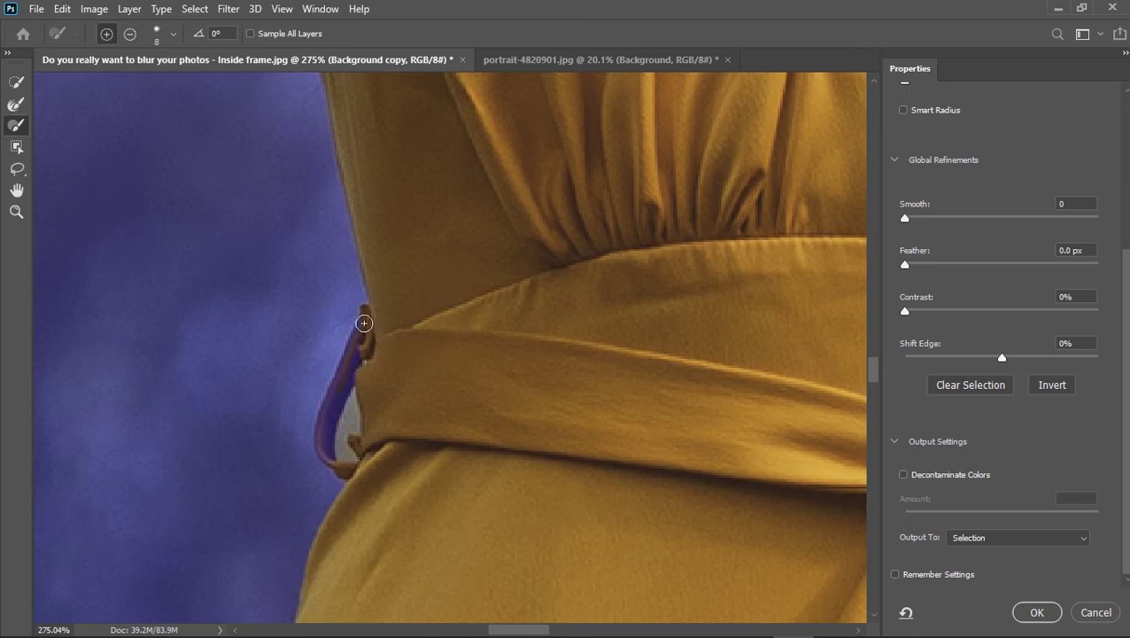
pyautogui.keyDown('alt'); pyautogui.rightClick(322, 414); pyautogui.keyUp('alt')
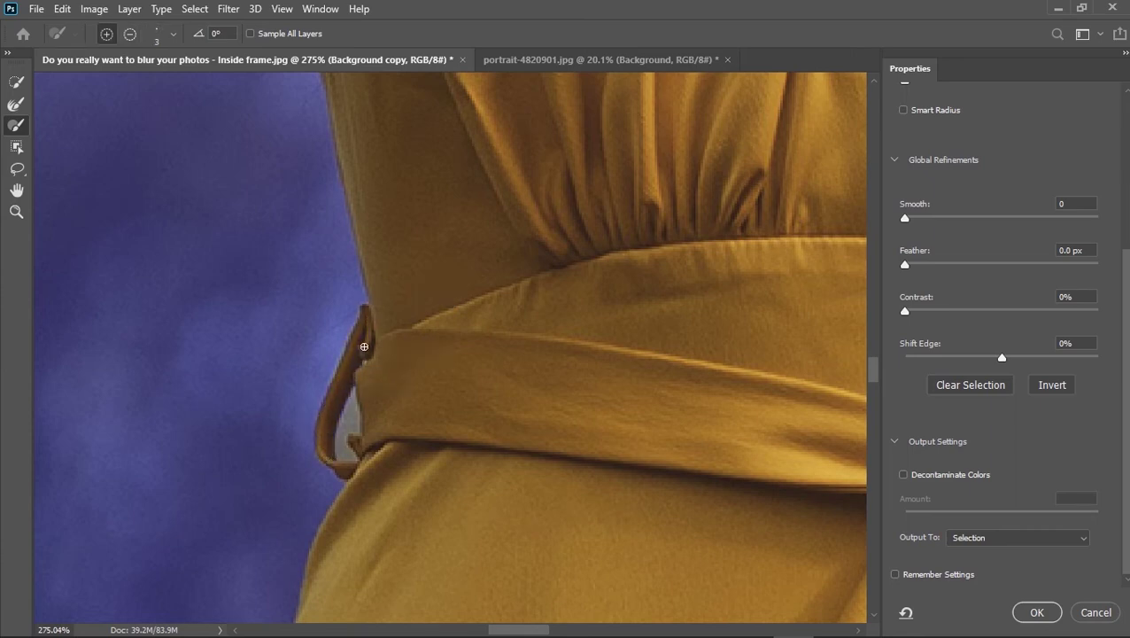
# Subtract the background gap enclosed by the belt loop from the selection, adjusting the brush size for the tight corners.
pyautogui.keyDown('alt'); pyautogui.rightClick(352, 403); pyautogui.keyUp('alt')
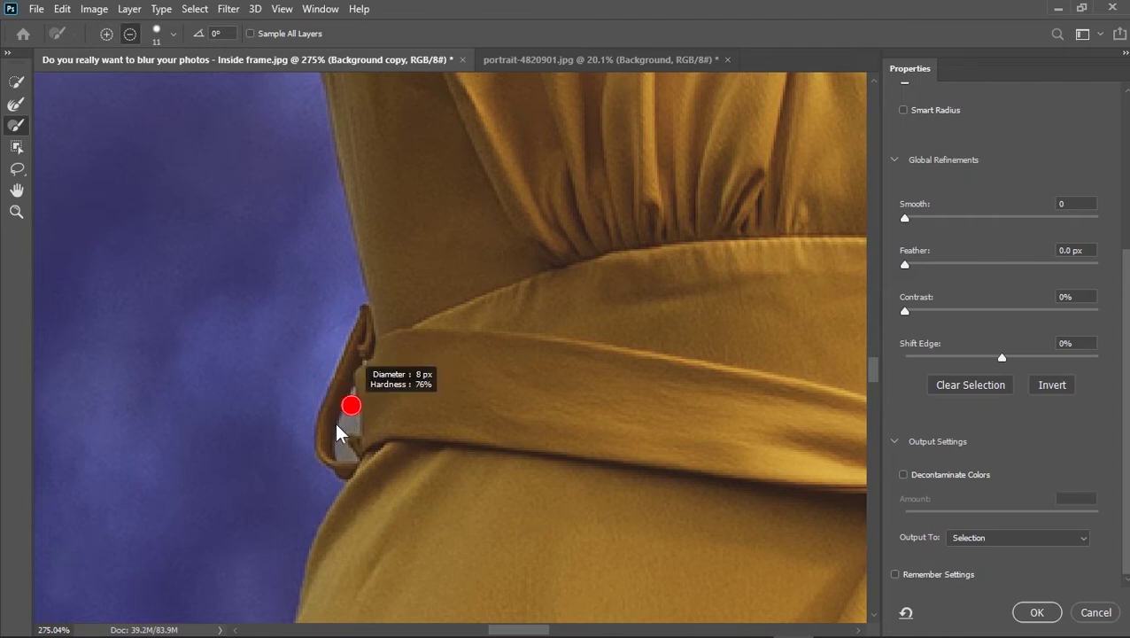
pyautogui.scroll(4, 357, 422)
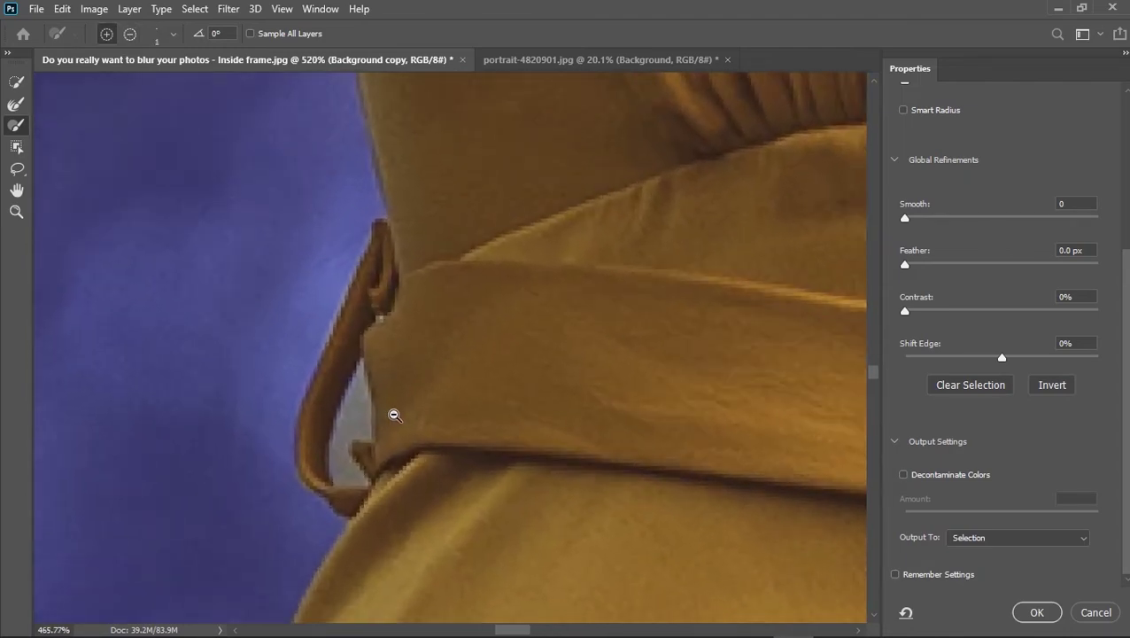
pyautogui.keyDown('alt'); pyautogui.rightClick(392, 407); pyautogui.keyUp('alt')
pyautogui.keyDown('alt'); pyautogui.rightClick(392, 397); pyautogui.keyUp('alt')
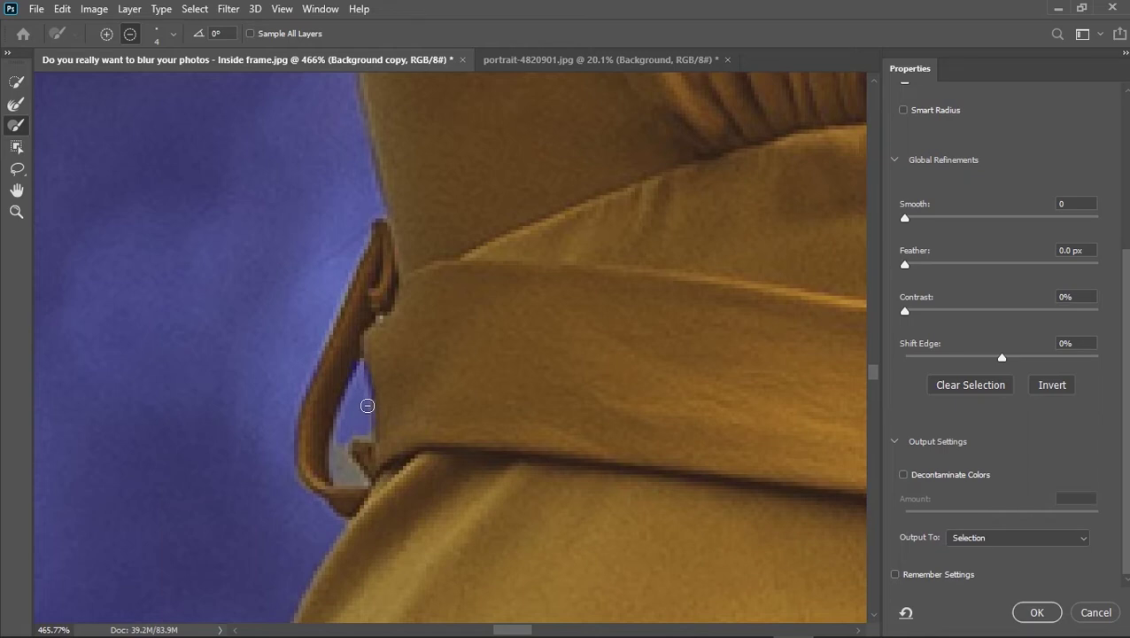
pyautogui.keyDown('alt'); pyautogui.rightClick(351, 412); pyautogui.keyUp('alt')
pyautogui.keyDown('alt'); pyautogui.rightClick(379, 364); pyautogui.keyUp('alt')
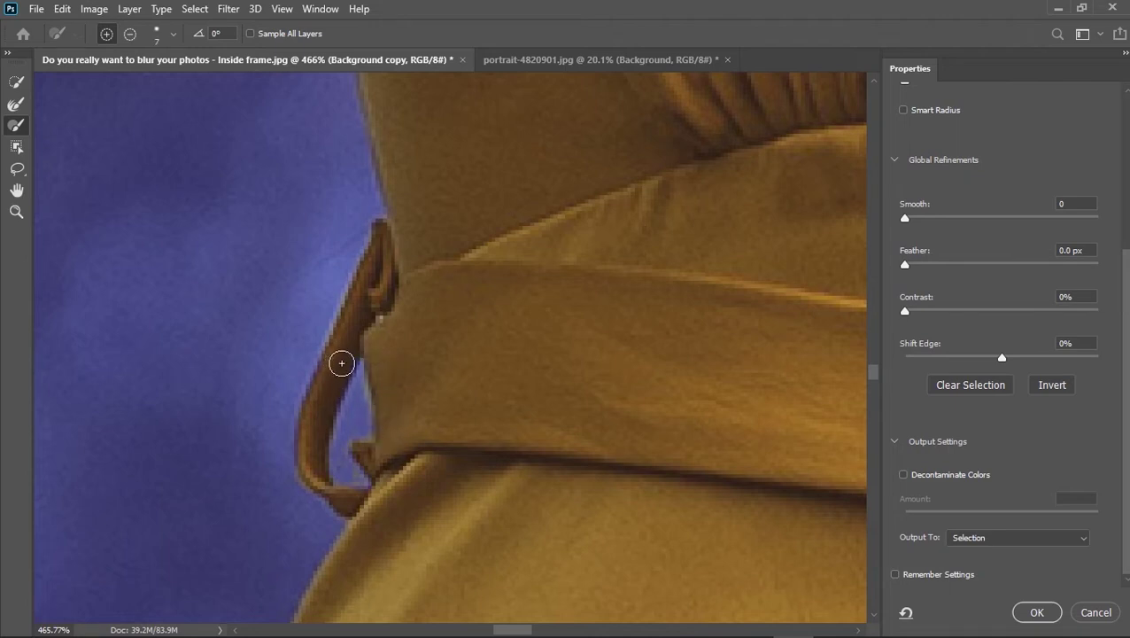
pyautogui.keyDown('alt'); pyautogui.rightClick(342, 363); pyautogui.keyUp('alt')
# Subtract the background between the little and ring fingers of the hand on the photo's left with the Quick Selection tool at size 10.
pyautogui.scroll(-8, 449, 310)
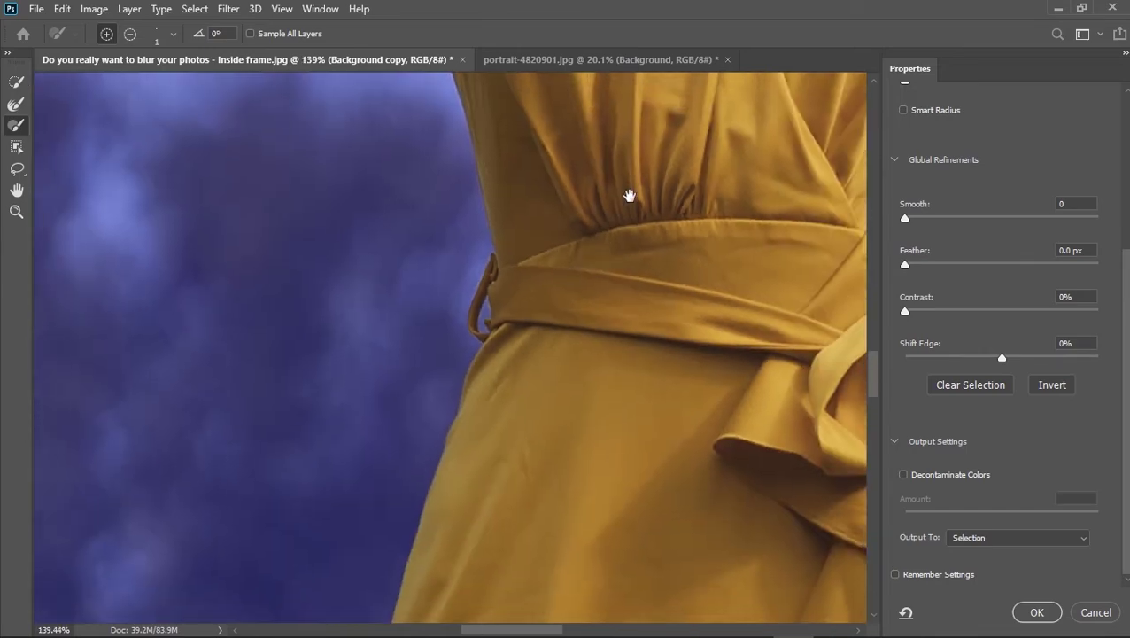
pyautogui.moveTo(626, 194); pyautogui.dragTo(361, 505)
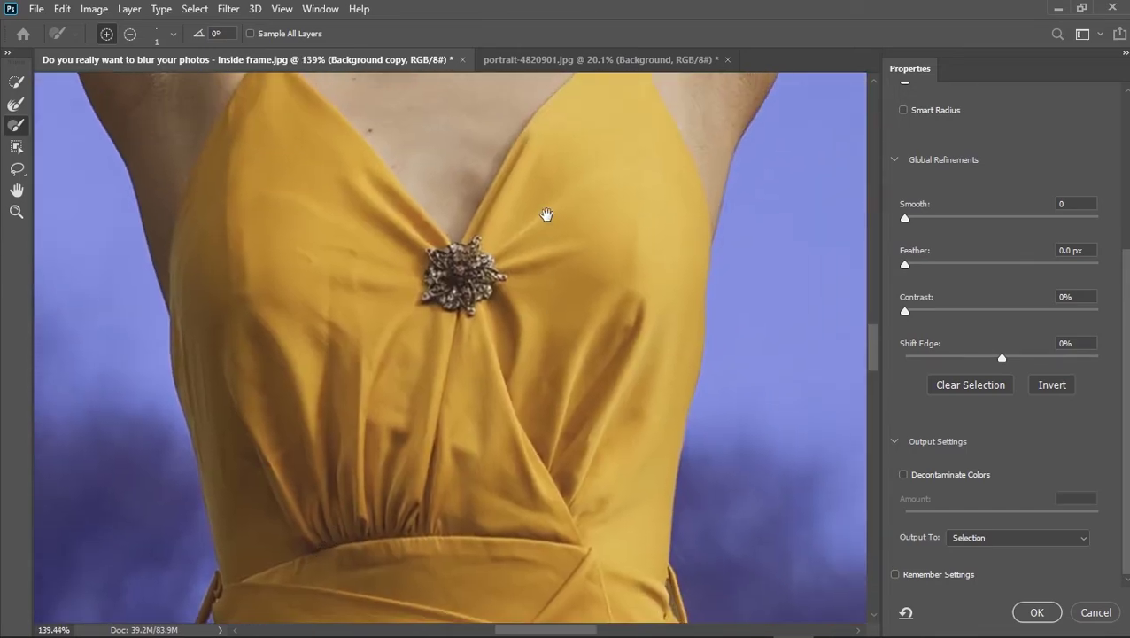
pyautogui.moveTo(547, 214); pyautogui.dragTo(522, 555)
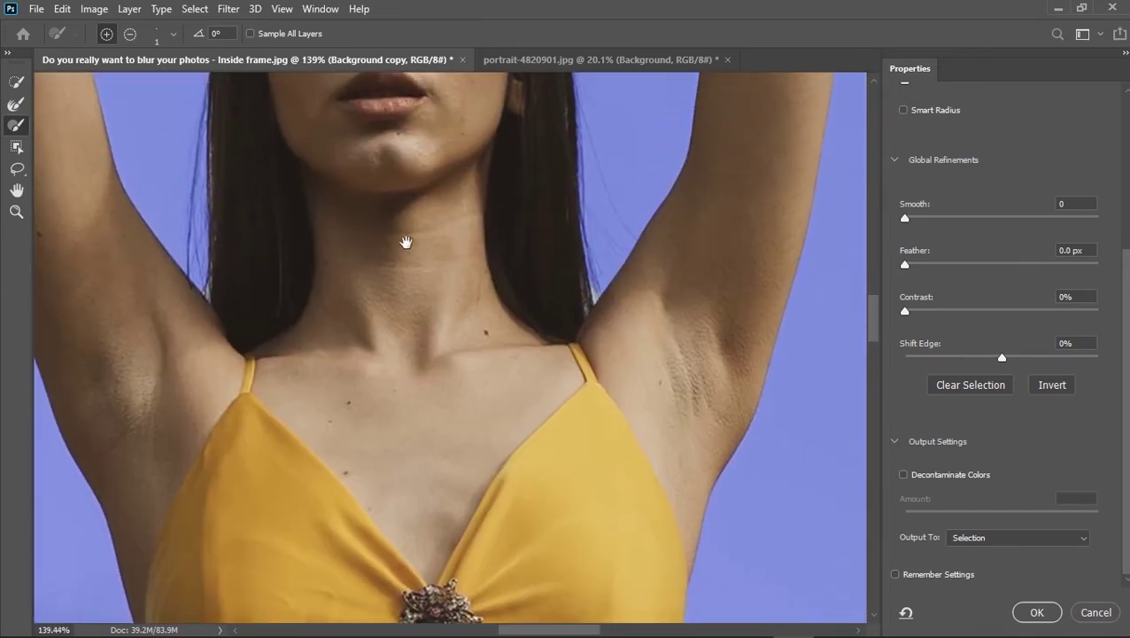
pyautogui.scroll(3, 603, 324)
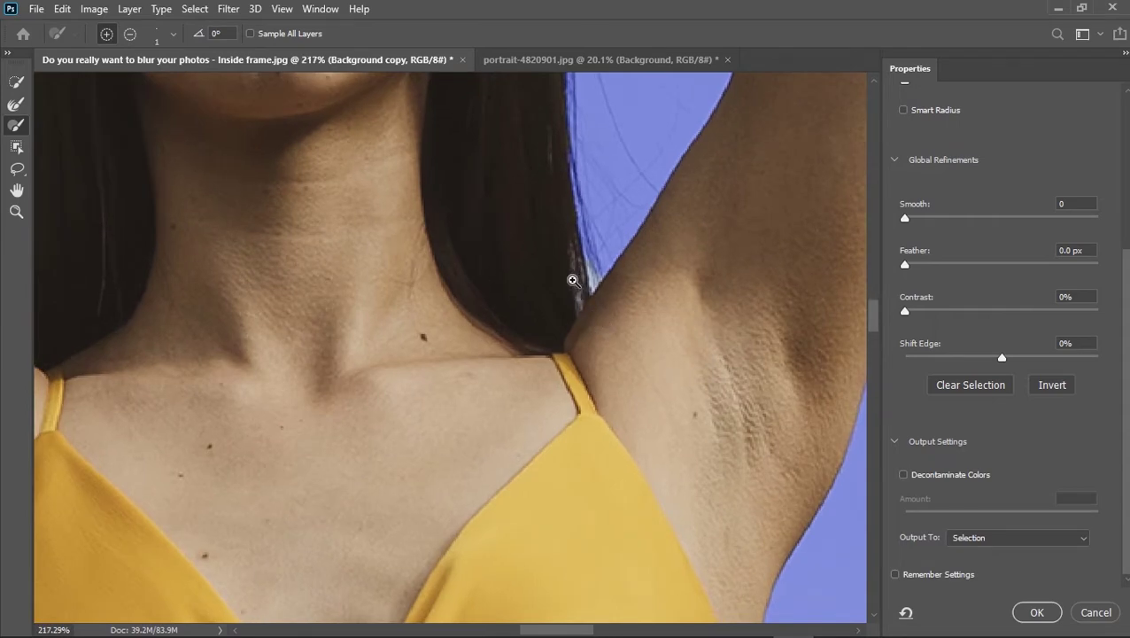
pyautogui.scroll(-5, 573, 280)
pyautogui.moveTo(464, 139); pyautogui.dragTo(471, 574)
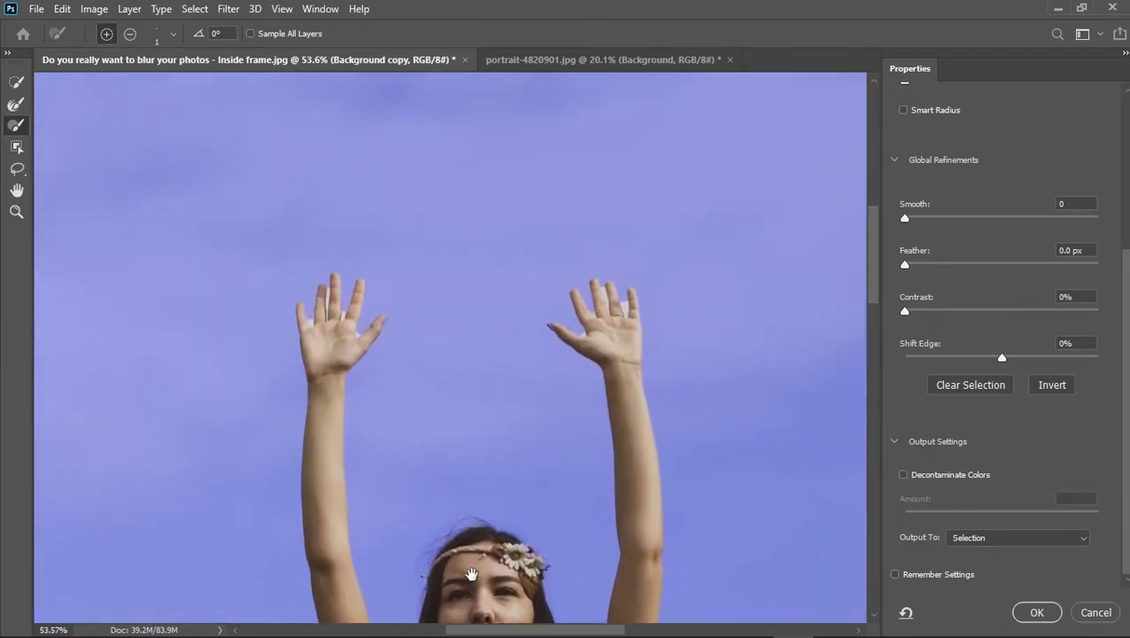
pyautogui.scroll(8, 315, 356)
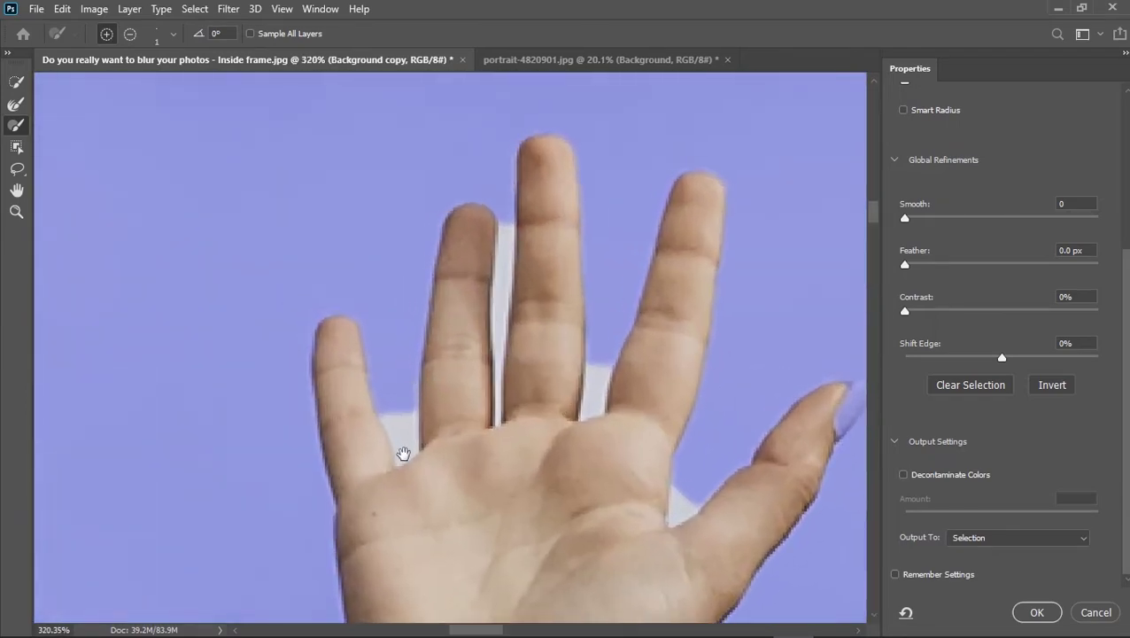
pyautogui.moveTo(403, 453); pyautogui.dragTo(403, 346)
pyautogui.click(16, 82)
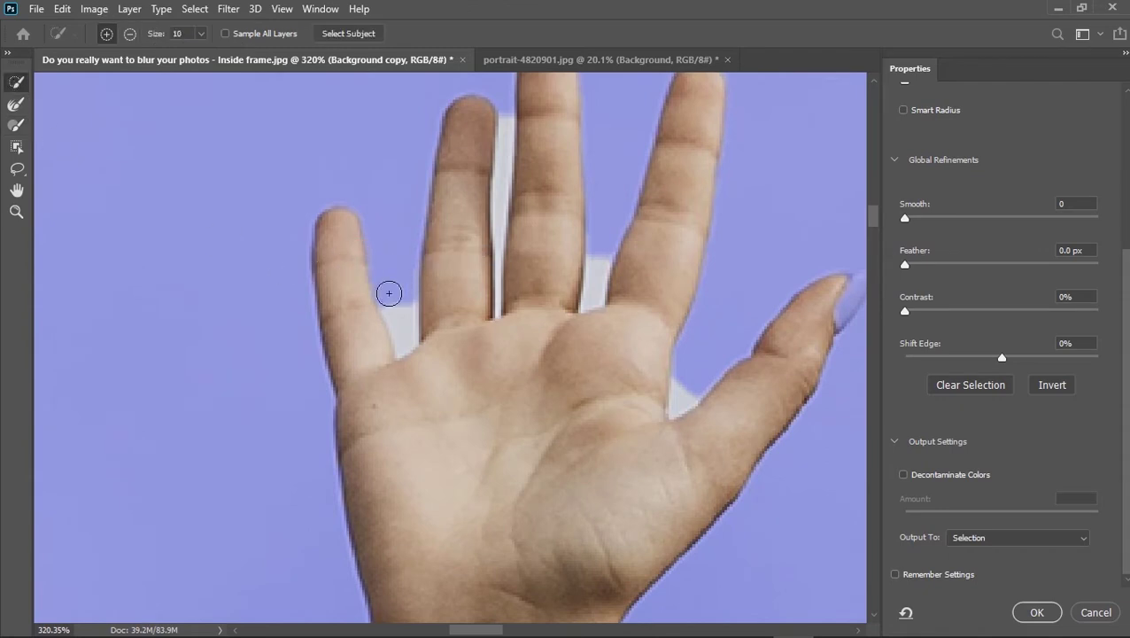
pyautogui.moveTo(389, 292)
pyautogui.mouseDown()
pyautogui.moveTo(404, 320)
pyautogui.moveTo(402, 285)
pyautogui.moveTo(334, 247)
pyautogui.moveTo(349, 379)
pyautogui.mouseUp()
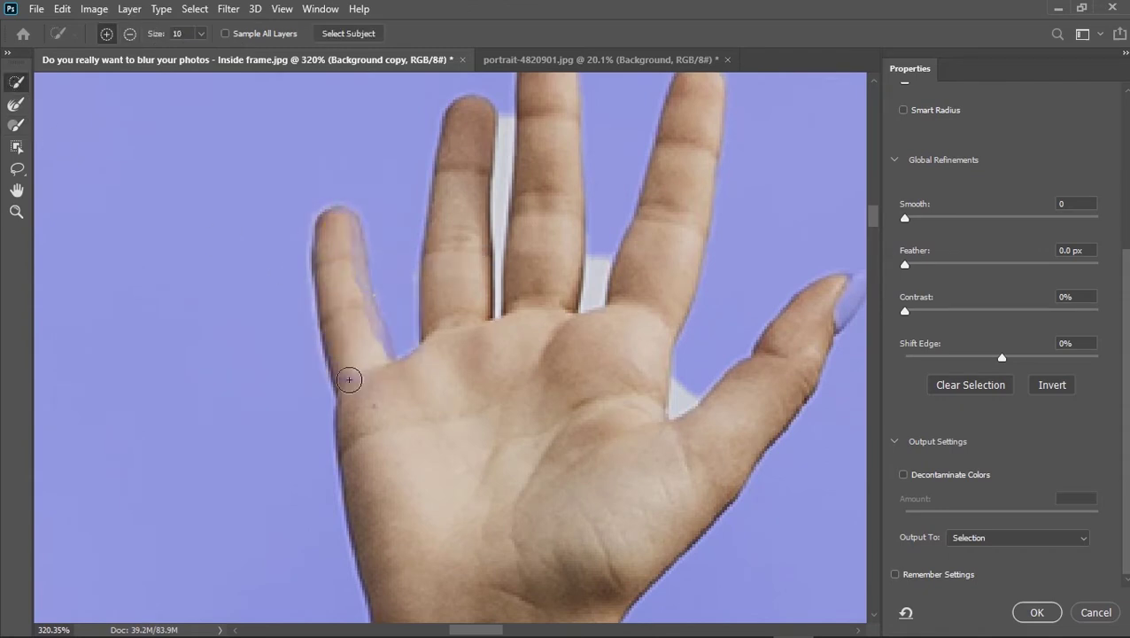
# Clean up the selection edge around the little finger with the Brush tool, reducing the brush size for the inner side.
pyautogui.press('r')
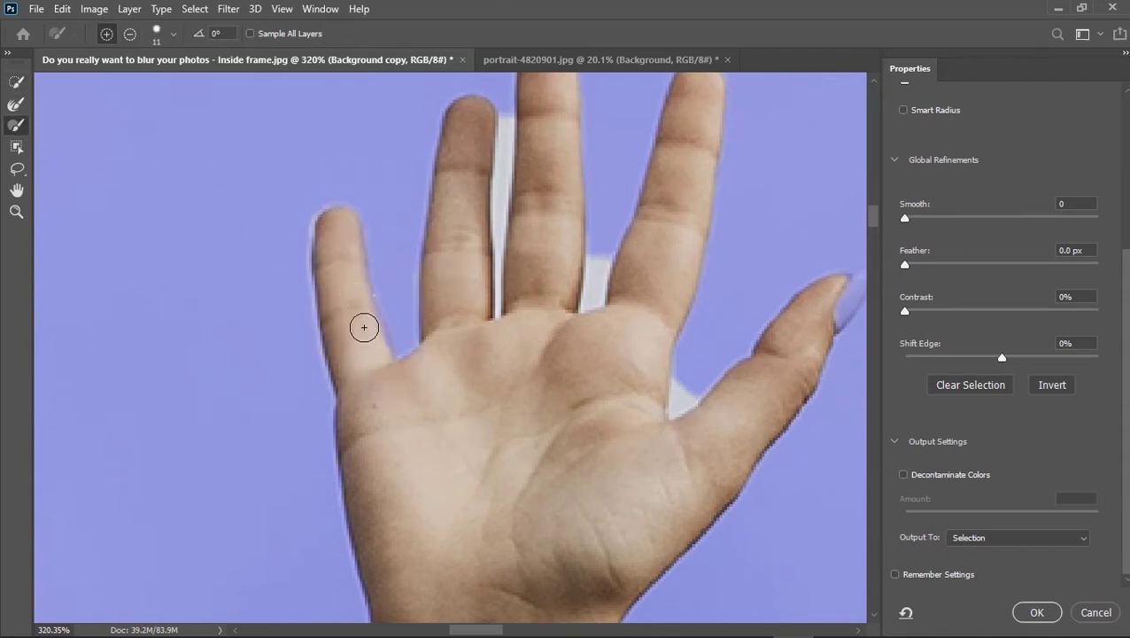
pyautogui.moveTo(295, 267); pyautogui.dragTo(313, 191)
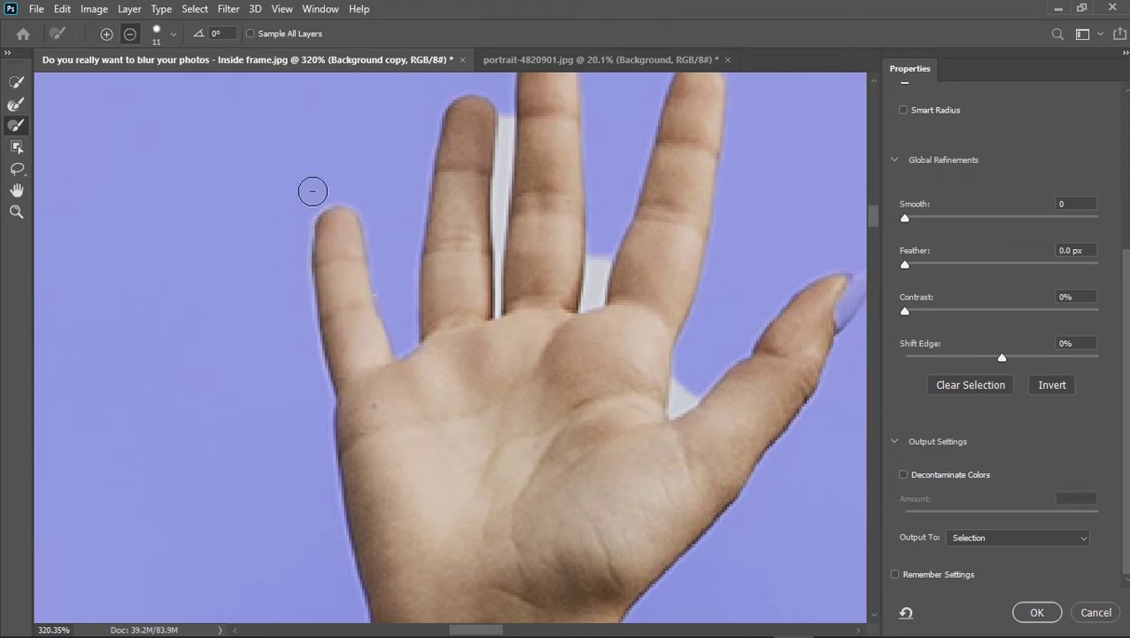
pyautogui.press('[')
pyautogui.press('[')
pyautogui.press('[')
pyautogui.press('[')
pyautogui.moveTo(394, 297); pyautogui.dragTo(381, 297)
# Brush the white thumbnail into the selection and subtract the background wedge between the thumb and index finger.
pyautogui.hscroll(3, 454, 384)
pyautogui.scroll(1, 454, 384)
pyautogui.moveTo(647, 363)
pyautogui.mouseDown()
pyautogui.moveTo(671, 363)
pyautogui.moveTo(686, 346)
pyautogui.mouseUp()
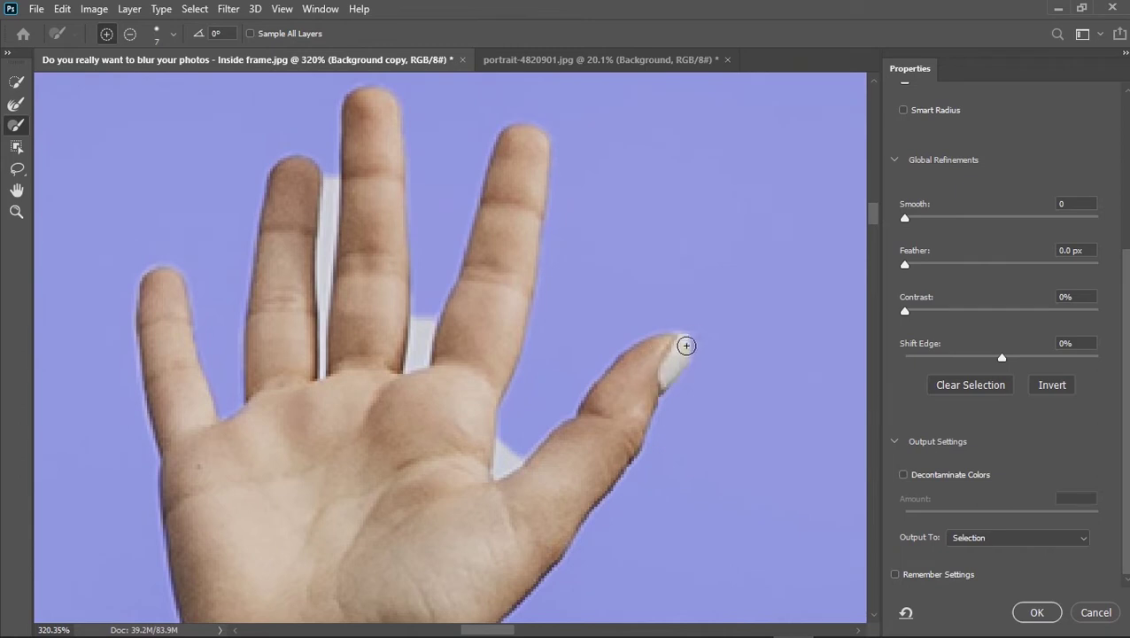
pyautogui.press('alt')
pyautogui.hscroll(-1, 620, 403)
pyautogui.scroll(-1, 620, 403)
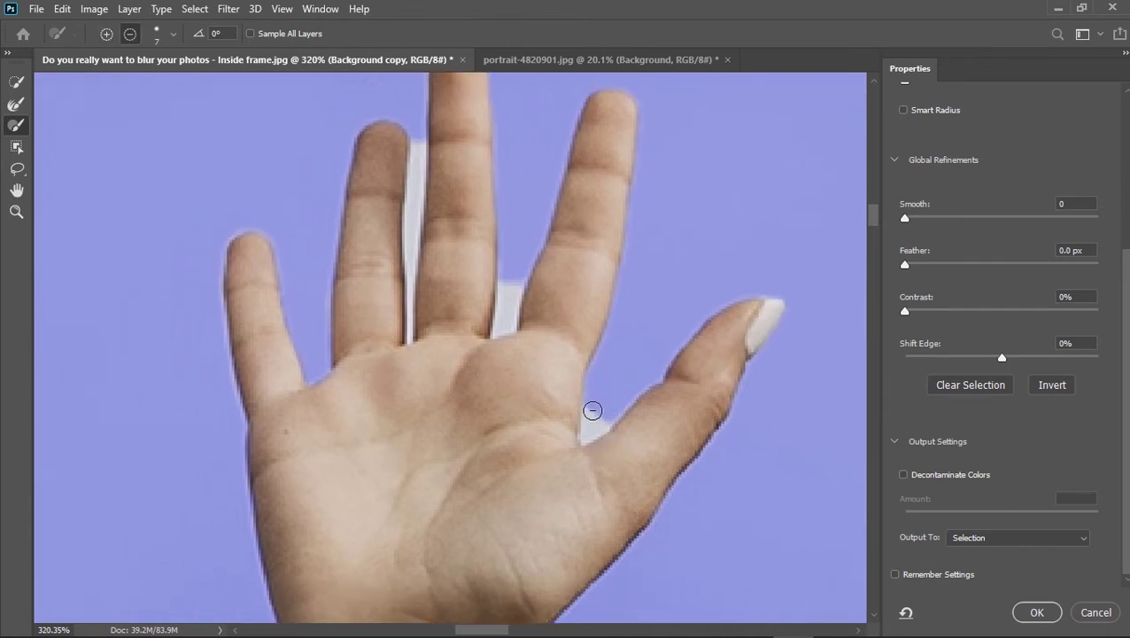
# Subtract the background gaps on both sides of the middle finger from the selection with a 4 px brush.
pyautogui.scroll(1, 593, 391)
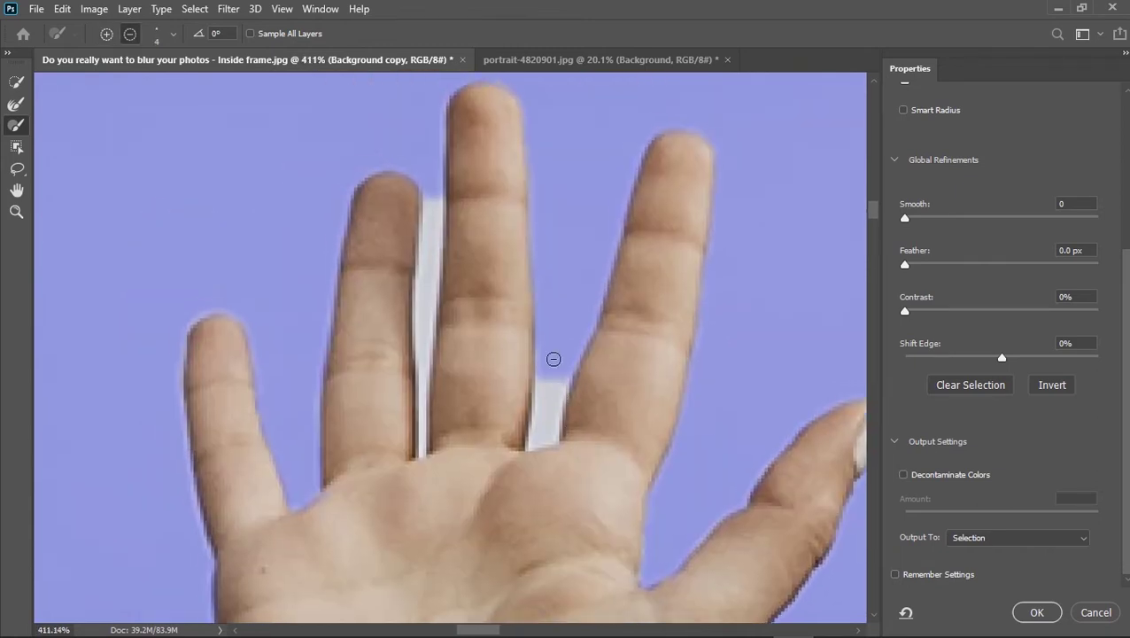
pyautogui.moveTo(556, 356)
pyautogui.mouseDown()
pyautogui.moveTo(532, 425)
pyautogui.moveTo(544, 441)
pyautogui.moveTo(570, 356)
pyautogui.mouseUp()
pyautogui.hscroll(-1, 543, 434)
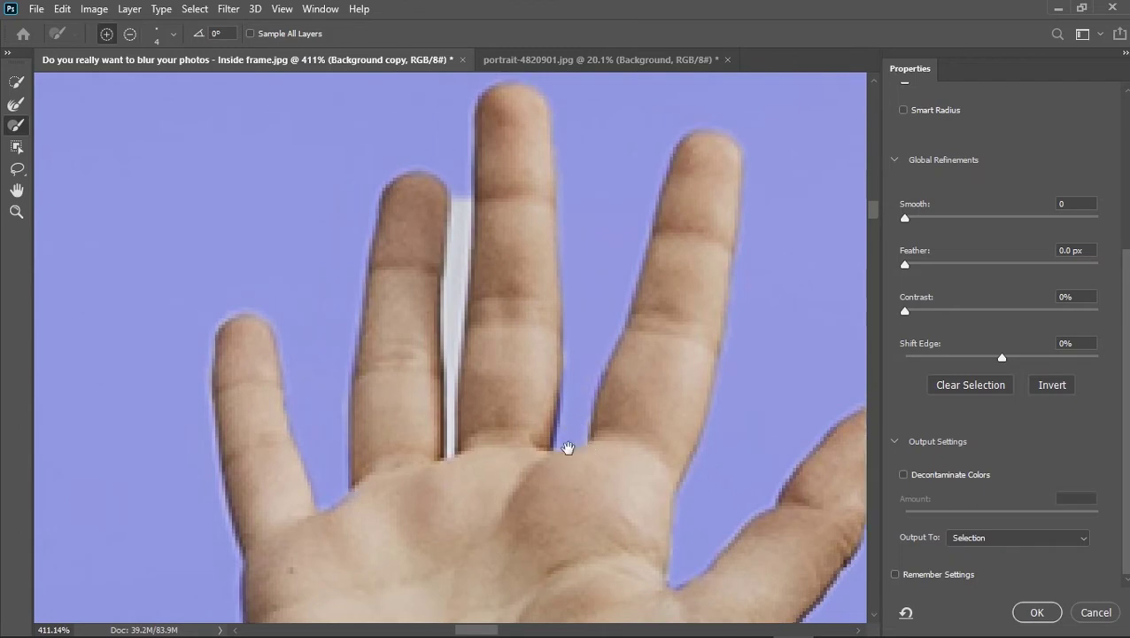
pyautogui.moveTo(529, 279)
pyautogui.mouseDown()
pyautogui.moveTo(524, 219)
pyautogui.moveTo(521, 425)
pyautogui.moveTo(542, 334)
pyautogui.mouseUp()
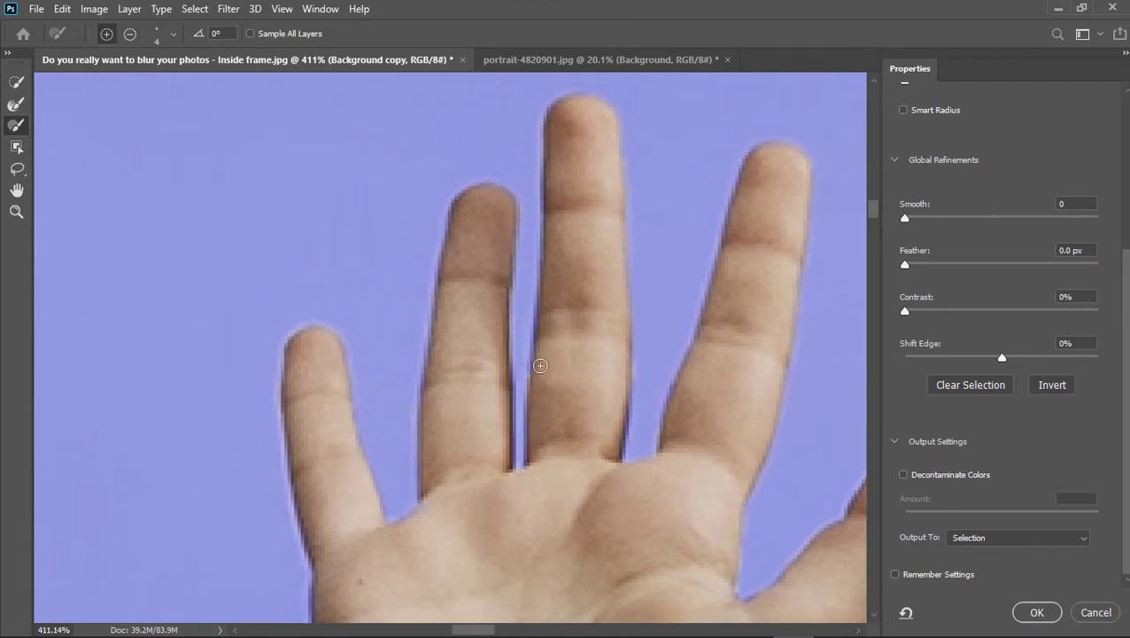
# Subtract the background between the ring and little fingers of the other hand with the Quick Selection tool, using sizes 10 and 5.
pyautogui.scroll(-6, 625, 377)
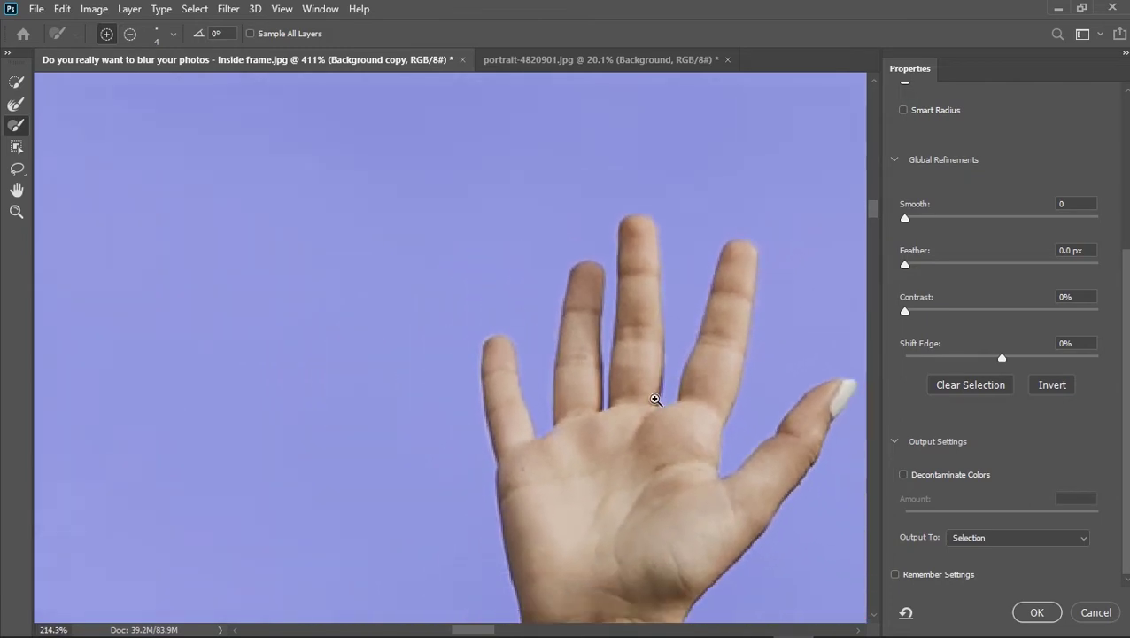
pyautogui.moveTo(613, 393); pyautogui.dragTo(82, 385)
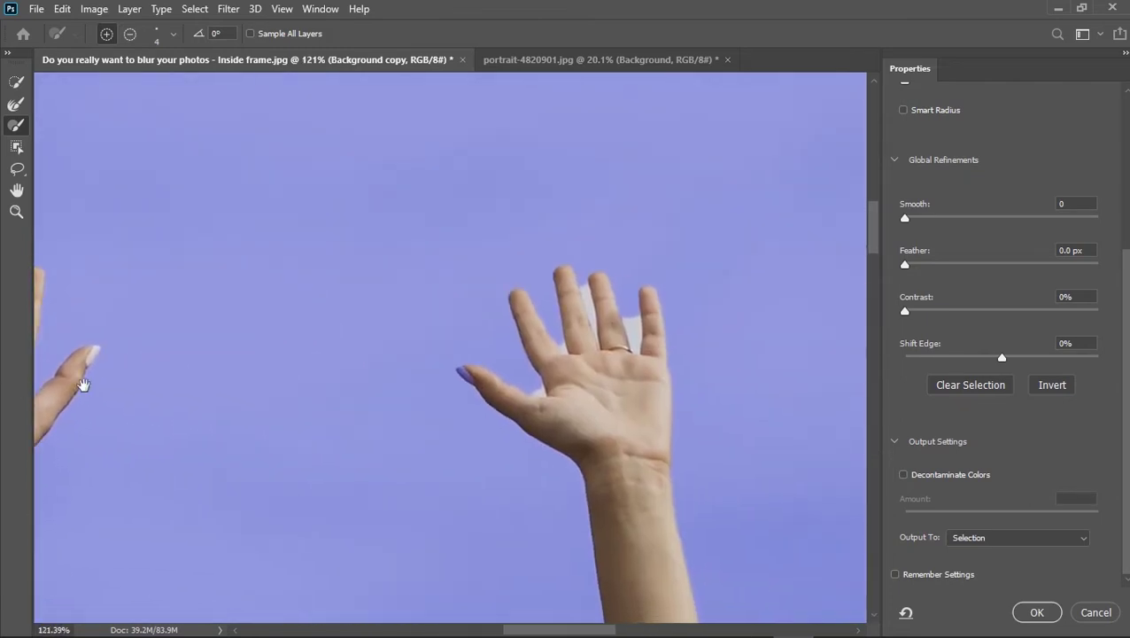
pyautogui.scroll(6, 611, 369)
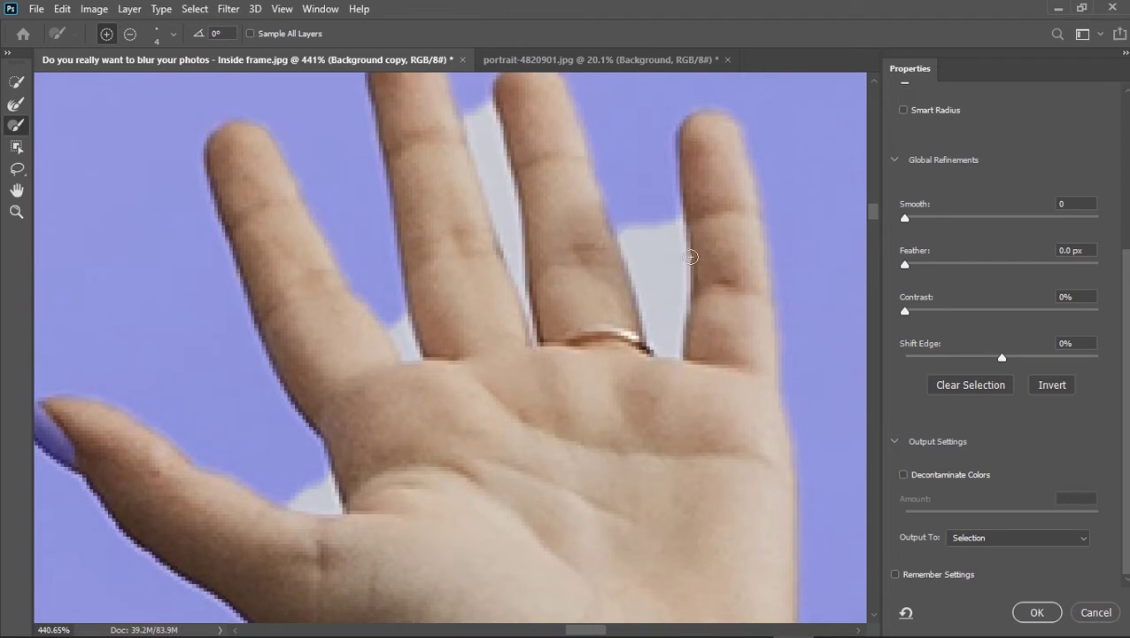
pyautogui.click(17, 81)
pyautogui.press('alt')
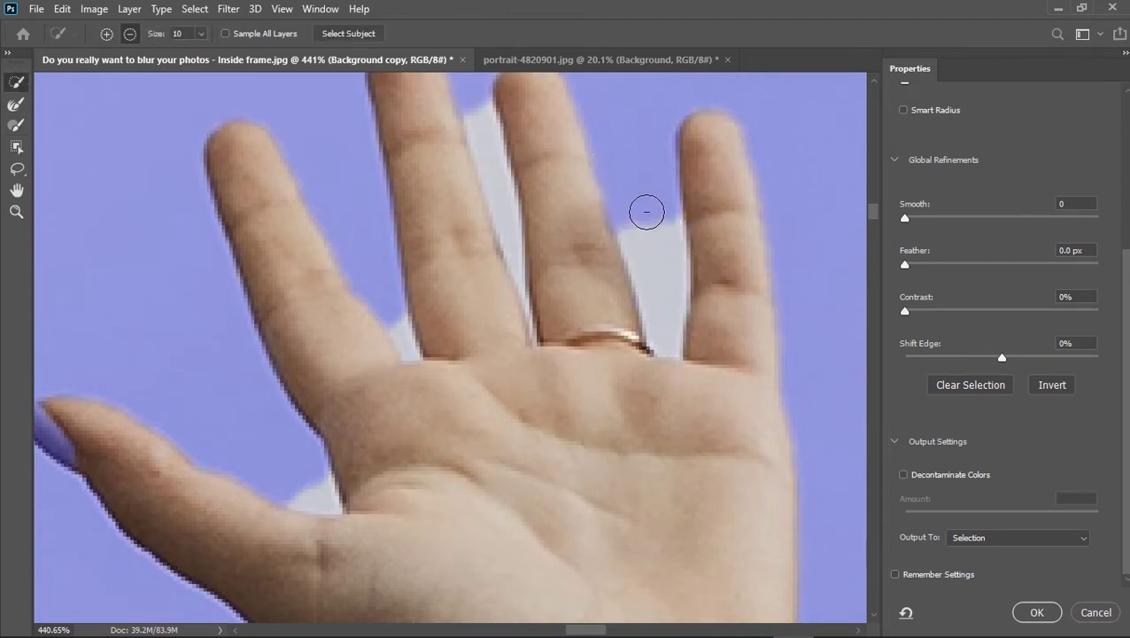
pyautogui.moveTo(648, 209)
pyautogui.mouseDown()
pyautogui.moveTo(654, 250)
pyautogui.moveTo(639, 229)
pyautogui.moveTo(649, 134)
pyautogui.mouseUp()
pyautogui.moveTo(657, 267)
pyautogui.mouseDown()
pyautogui.moveTo(633, 230)
pyautogui.moveTo(656, 331)
pyautogui.mouseUp()
pyautogui.press('alt')
pyautogui.moveTo(669, 214); pyautogui.dragTo(678, 353)
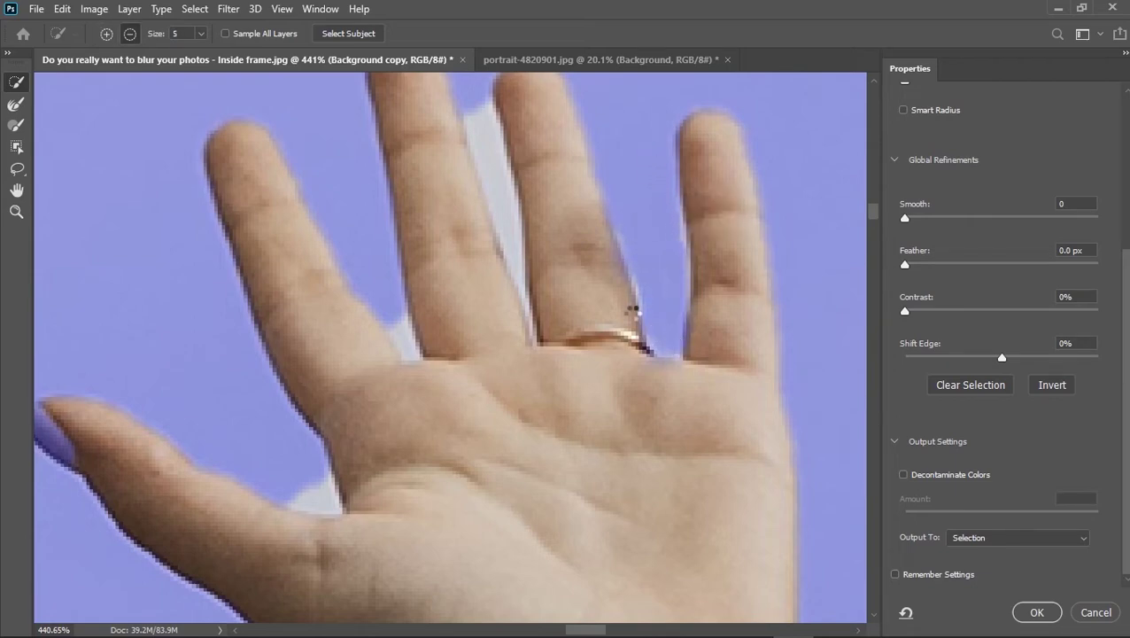
# Subtract the background gaps between the ring, middle and index fingers and beside the thumb with the Quick Selection tool.
pyautogui.moveTo(470, 106)
pyautogui.mouseDown()
pyautogui.moveTo(516, 266)
pyautogui.moveTo(481, 123)
pyautogui.moveTo(501, 161)
pyautogui.moveTo(515, 265)
pyautogui.mouseUp()
pyautogui.moveTo(413, 320); pyautogui.dragTo(406, 353)
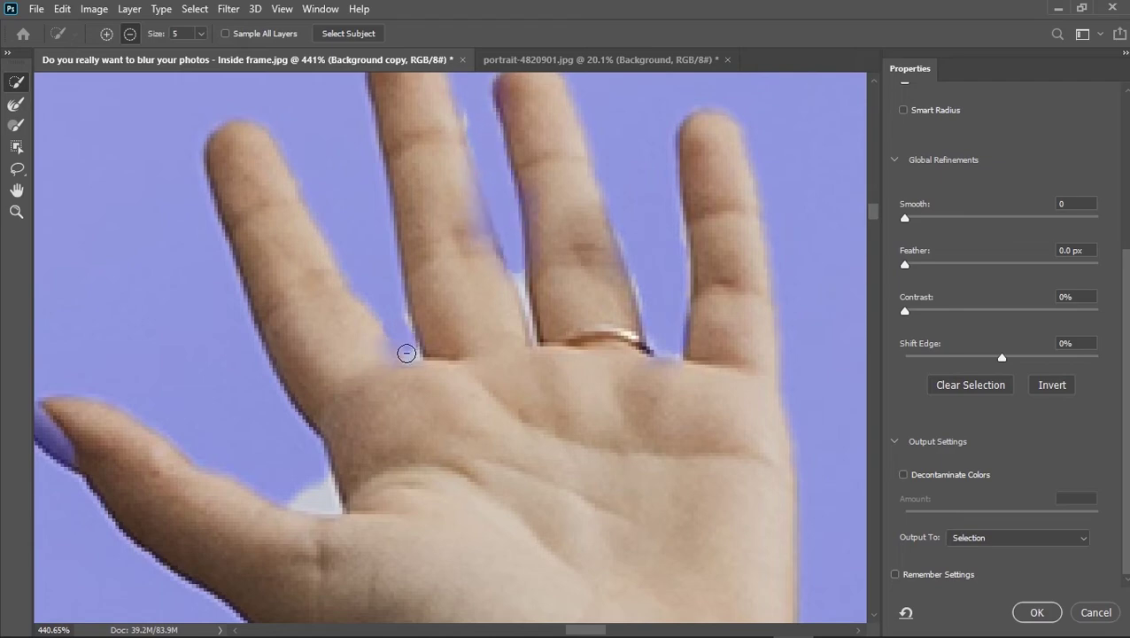
pyautogui.moveTo(303, 490)
pyautogui.mouseDown()
pyautogui.moveTo(331, 503)
pyautogui.moveTo(307, 506)
pyautogui.mouseUp()
# Add the thumbnail to the selection and clean up the edge around the thumb with a 7 px Brush.
pyautogui.moveTo(255, 476); pyautogui.dragTo(379, 429)
pyautogui.moveTo(155, 367)
pyautogui.mouseDown()
pyautogui.moveTo(182, 401)
pyautogui.moveTo(181, 368)
pyautogui.mouseUp()
pyautogui.moveTo(535, 293); pyautogui.dragTo(655, 180)
pyautogui.click(17, 125)
pyautogui.moveTo(285, 307); pyautogui.dragTo(306, 322)
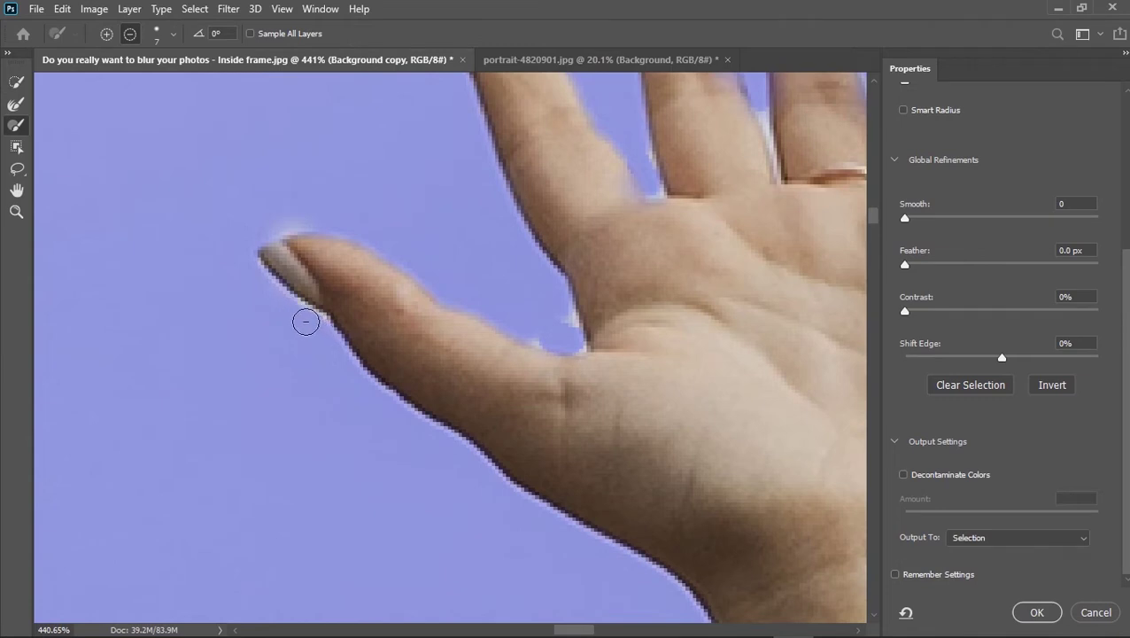
pyautogui.moveTo(260, 230); pyautogui.dragTo(298, 215)
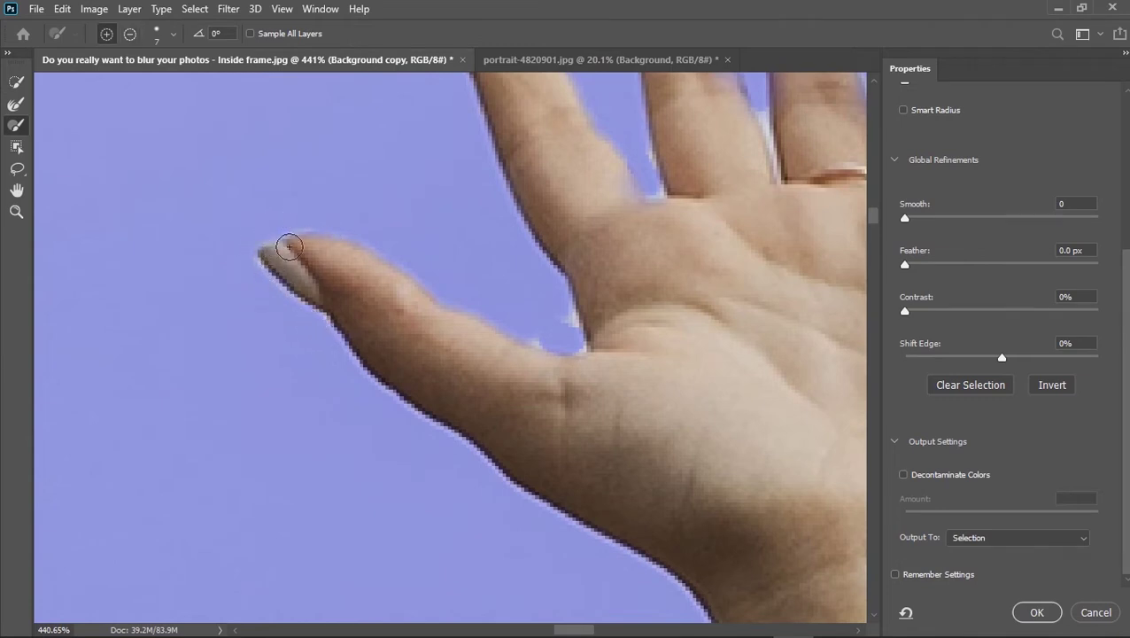
pyautogui.moveTo(374, 315); pyautogui.dragTo(235, 259)
pyautogui.press('alt')
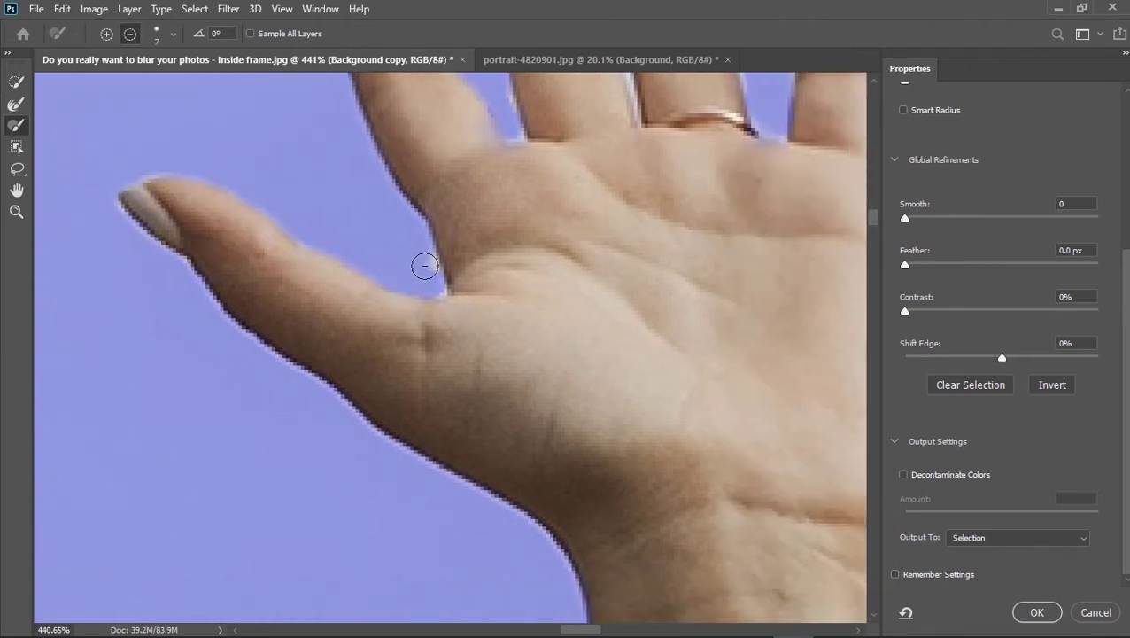
# Clean up the selection edge around the tip and upper part of the index finger with a 5 px brush.
pyautogui.press('[')
pyautogui.press('[')
pyautogui.scroll(5, 425, 241)
pyautogui.press('alt')
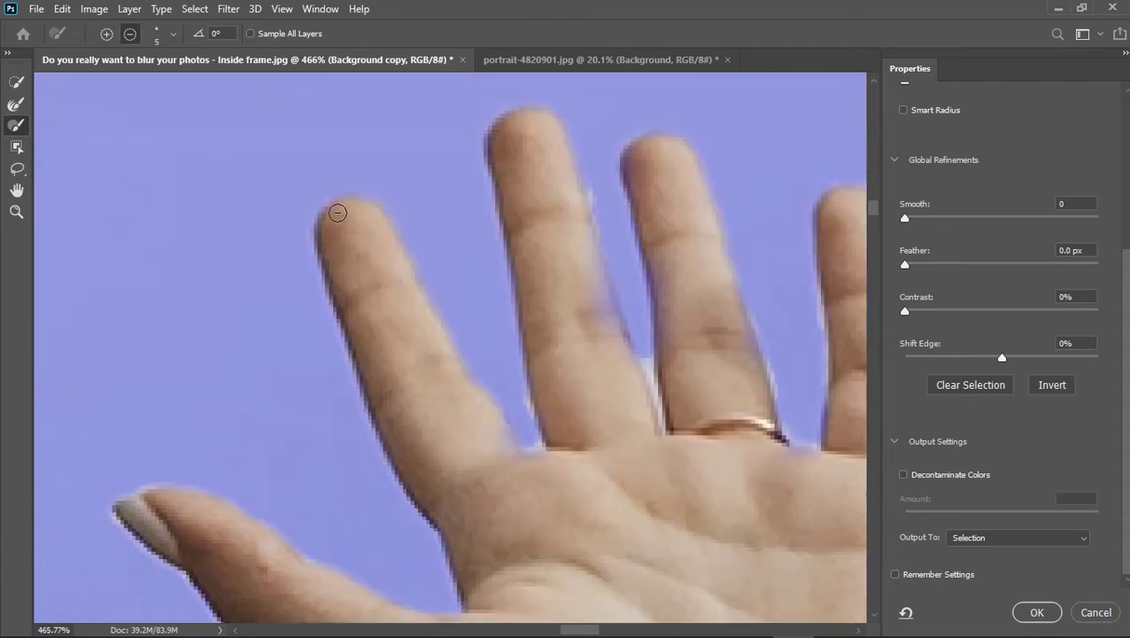
pyautogui.moveTo(350, 204)
pyautogui.mouseDown()
pyautogui.moveTo(331, 215)
pyautogui.moveTo(318, 260)
pyautogui.mouseUp()
pyautogui.press('alt')
pyautogui.press('alt')
pyautogui.moveTo(359, 209)
pyautogui.mouseDown()
pyautogui.moveTo(388, 270)
pyautogui.moveTo(303, 225)
pyautogui.moveTo(400, 330)
pyautogui.mouseUp()
# Brush the index finger's inner side back into the selection and trim the leftover background at its base, reducing the brush to 4 px.
pyautogui.press('space')
pyautogui.press('alt')
pyautogui.press('alt')
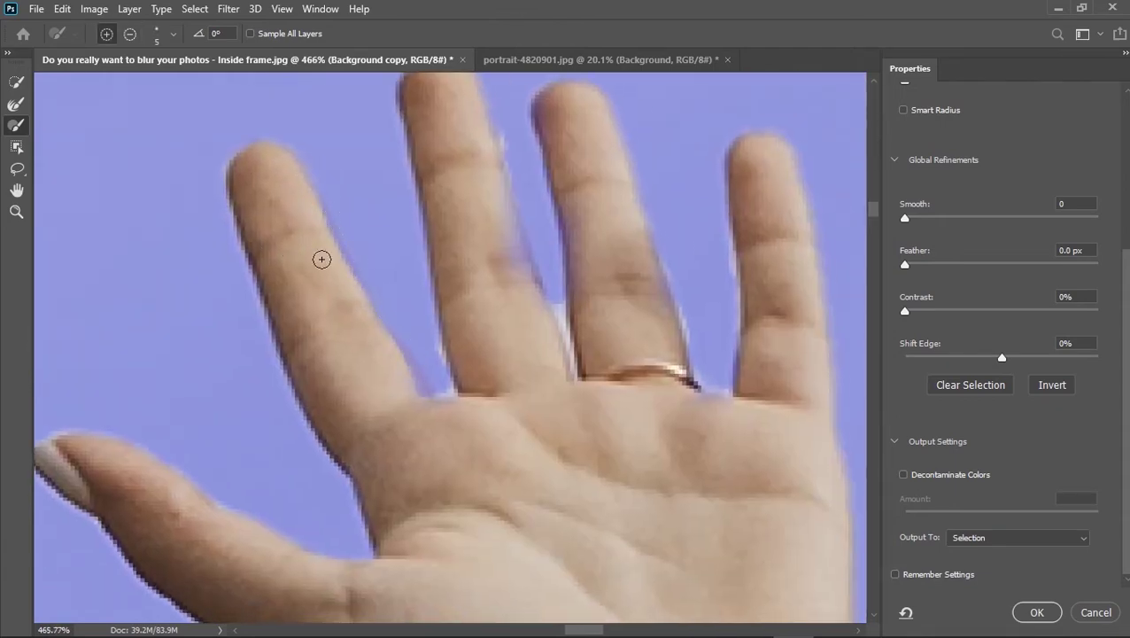
pyautogui.moveTo(334, 258); pyautogui.dragTo(424, 396)
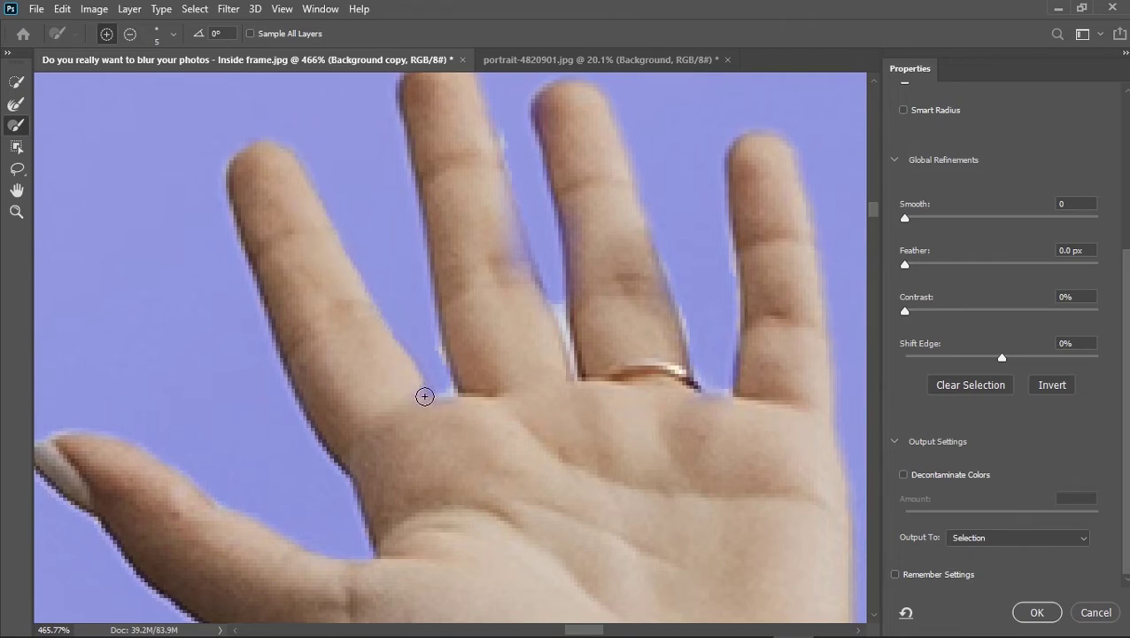
pyautogui.press('alt')
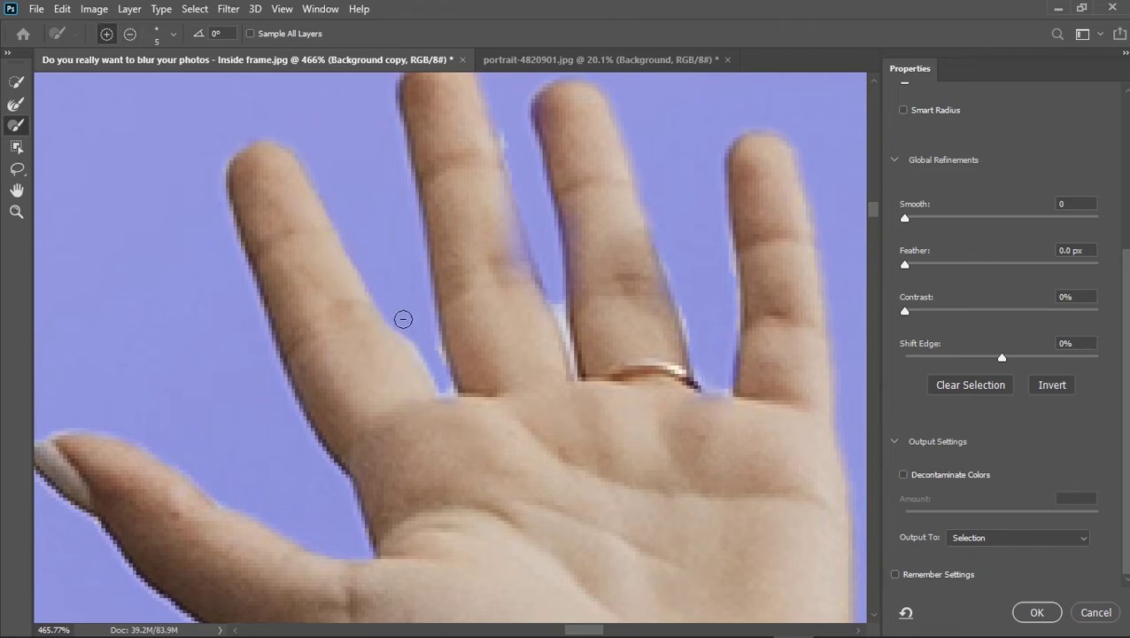
pyautogui.press('[')
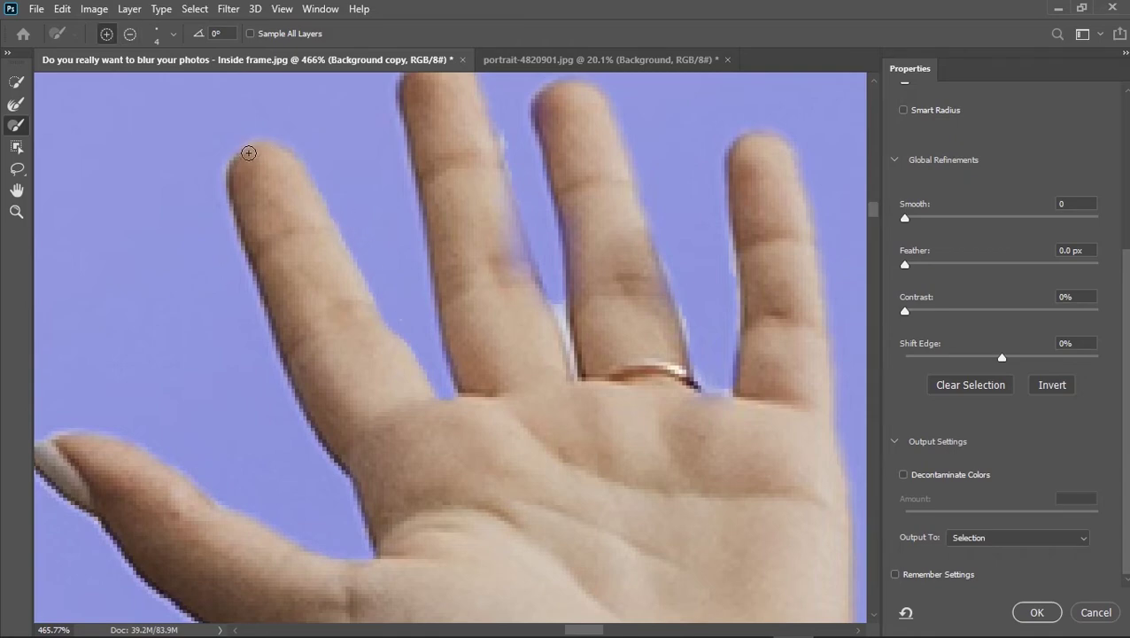
# Brush the leftover background between the middle and ring fingers out of the selection with a 2 px brush.
pyautogui.hscroll(5, 278, 285)
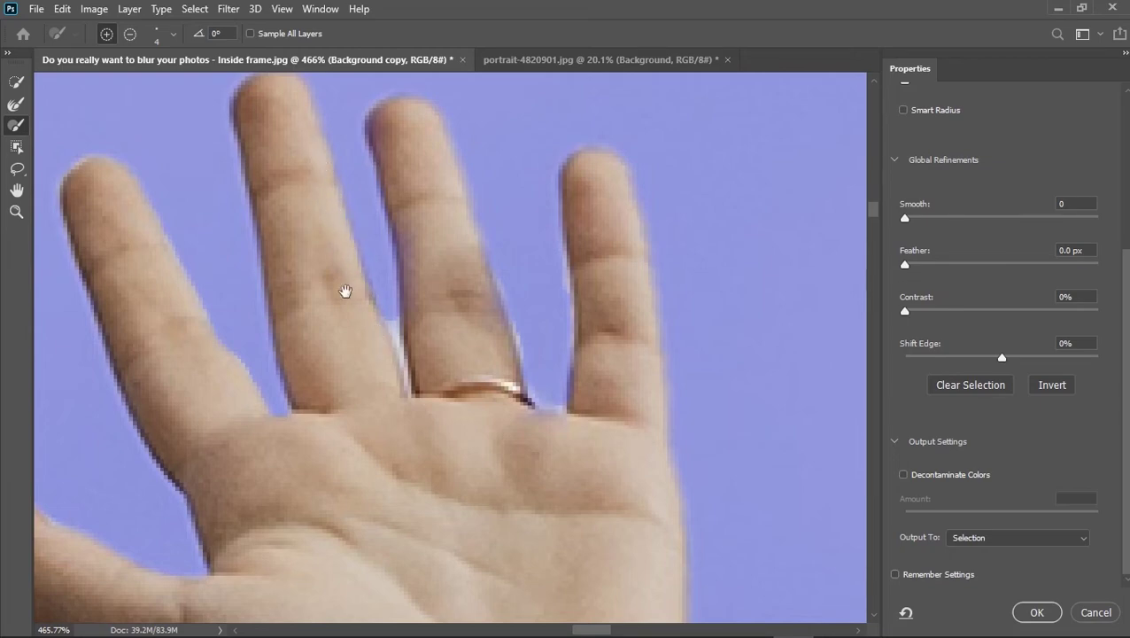
pyautogui.moveTo(345, 291); pyautogui.dragTo(289, 158)
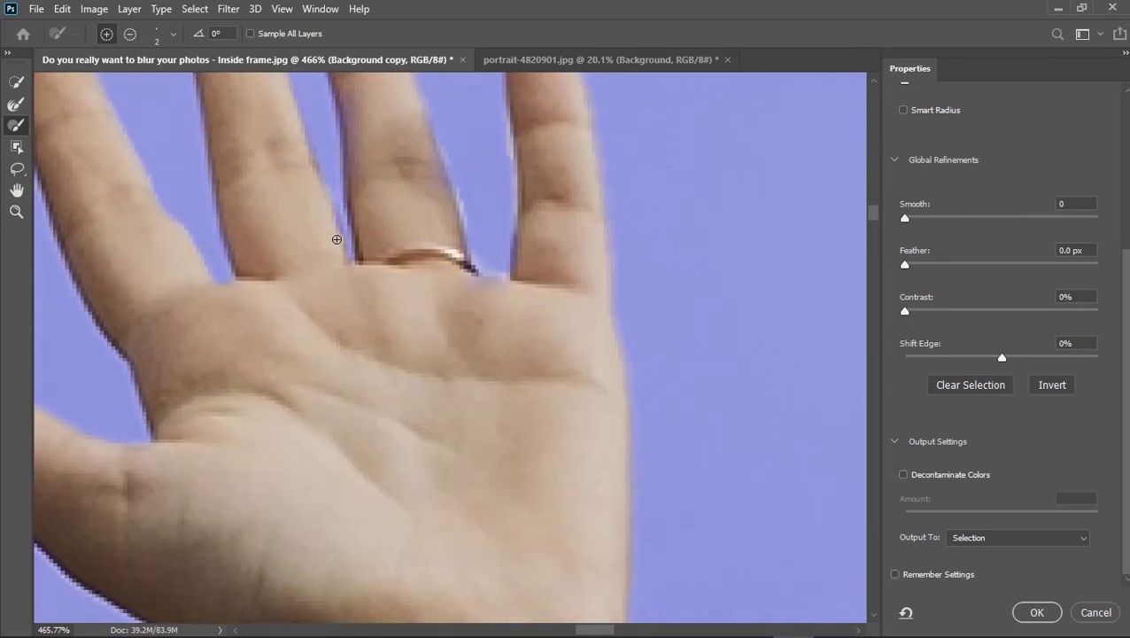
pyautogui.moveTo(391, 212); pyautogui.dragTo(274, 307)
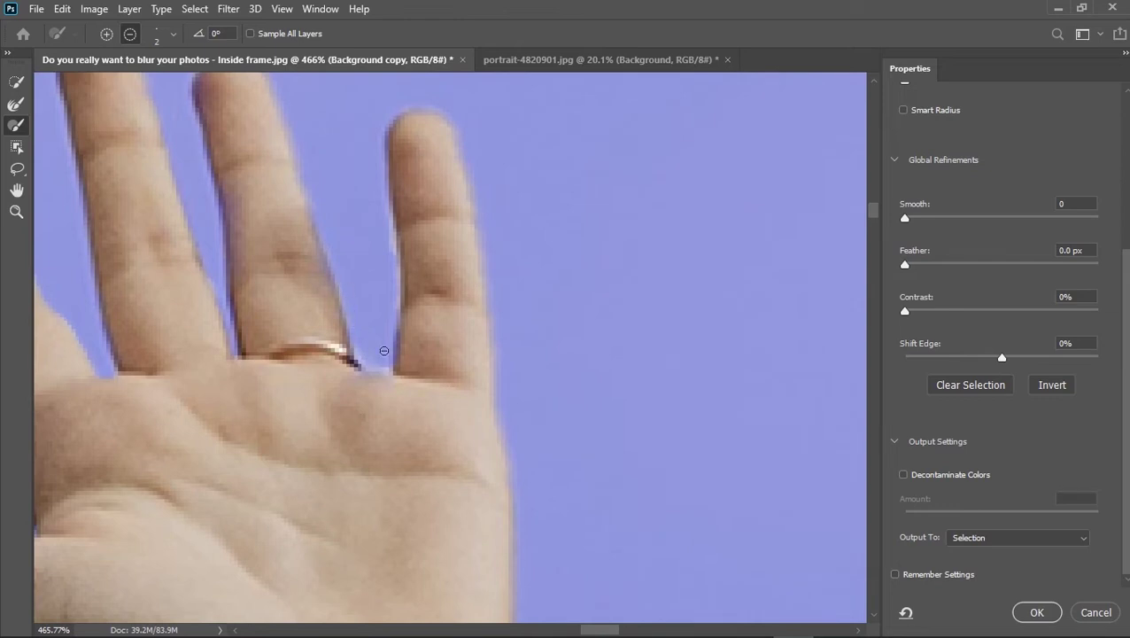
# Clean up the selection between the ring and little fingers and along the little finger and outer palm edge.
pyautogui.keyDown('alt'); pyautogui.rightClick(365, 388); pyautogui.keyUp('alt')
pyautogui.moveTo(381, 389); pyautogui.dragTo(345, 379)
pyautogui.keyDown('alt'); pyautogui.rightClick(372, 243); pyautogui.keyUp('alt')
pyautogui.moveTo(377, 189); pyautogui.dragTo(382, 240)
pyautogui.moveTo(479, 137); pyautogui.dragTo(527, 538)
pyautogui.moveTo(571, 385); pyautogui.dragTo(588, 257)
# Correct the selection along the outer edge of the wrist and forearm with a 6 px brush, undoing stray strokes.
pyautogui.scroll(-5, 588, 257)
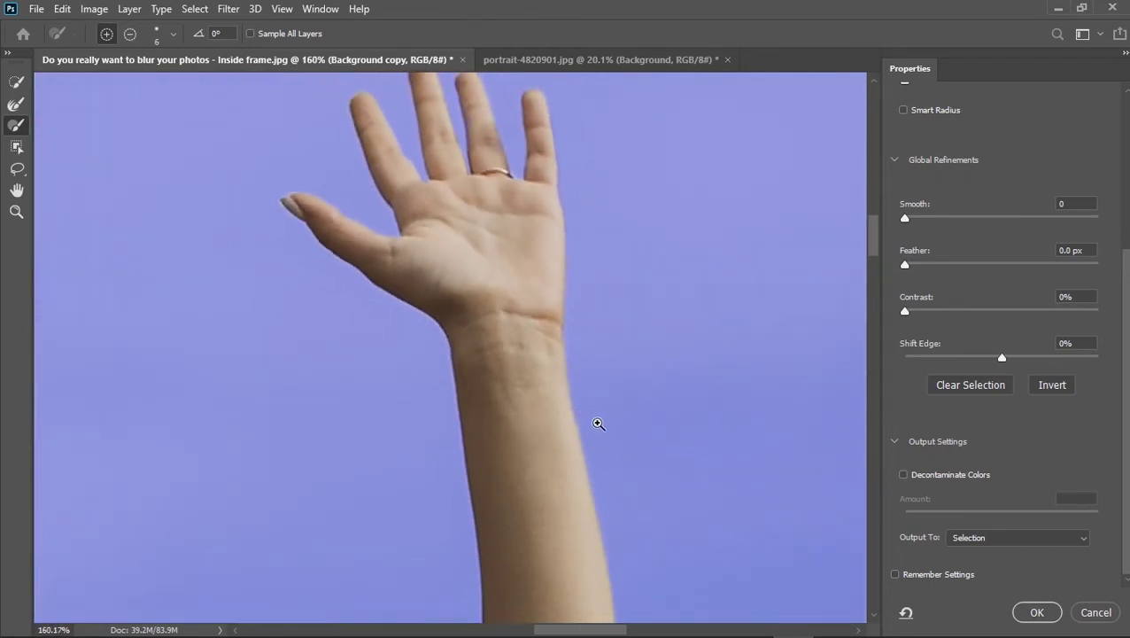
pyautogui.scroll(3, 595, 423)
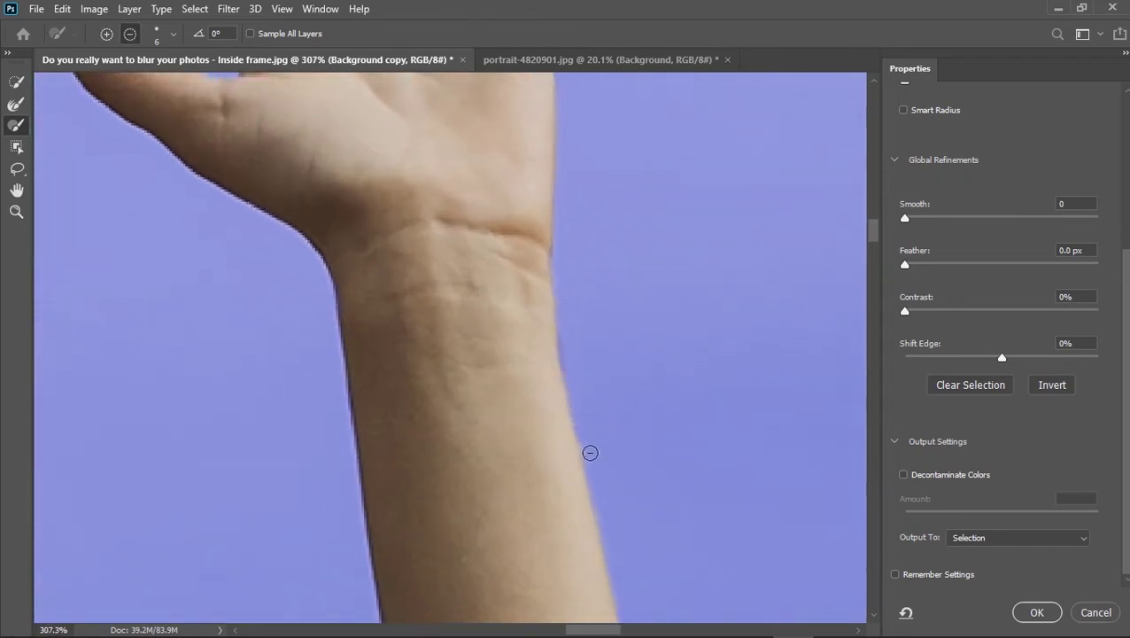
pyautogui.moveTo(556, 371); pyautogui.dragTo(542, 340)
pyautogui.hotkey('ctrl', 'z')
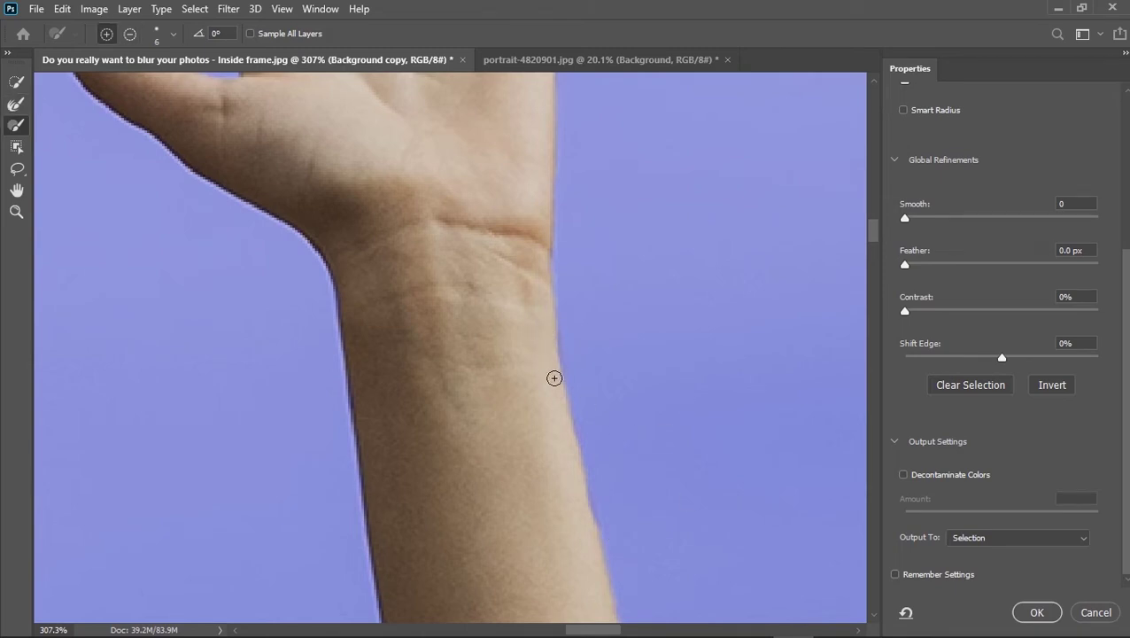
pyautogui.moveTo(553, 378); pyautogui.dragTo(500, 180)
pyautogui.moveTo(527, 295); pyautogui.dragTo(434, 167)
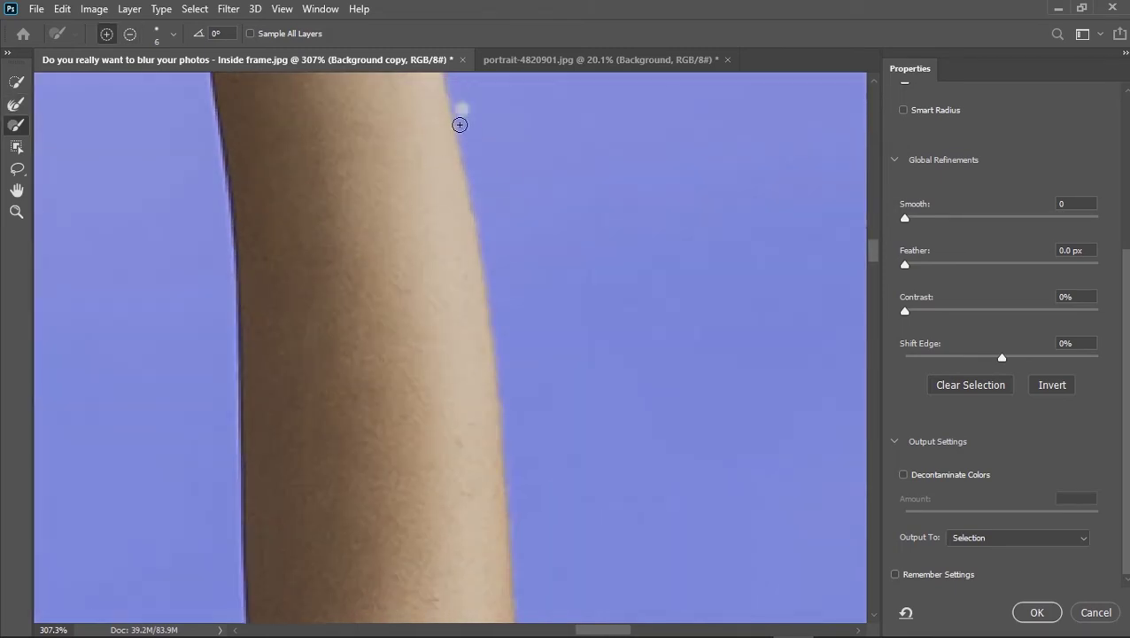
pyautogui.hotkey('ctrl', 'z')
pyautogui.moveTo(460, 125); pyautogui.dragTo(465, 152)
pyautogui.press('alt')
pyautogui.moveTo(607, 352); pyautogui.dragTo(549, 168)
# Brush over the flyaway hair on top of the head with the Refine Edge Brush at 43 px.
pyautogui.moveTo(541, 324); pyautogui.dragTo(602, 411)
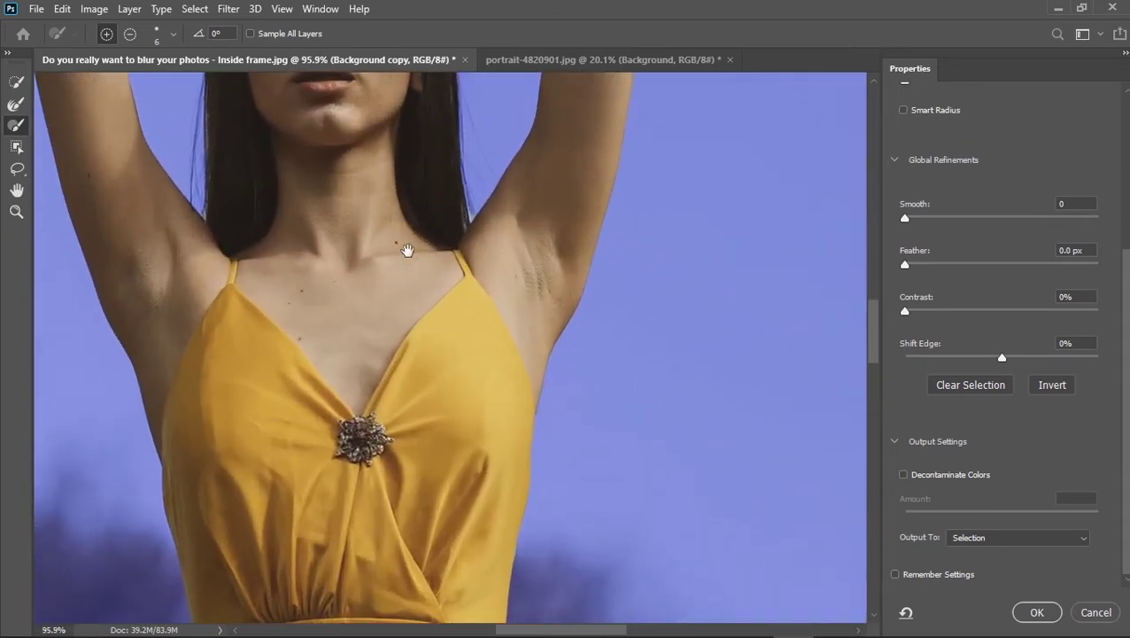
pyautogui.moveTo(509, 115); pyautogui.dragTo(509, 536)
pyautogui.moveTo(416, 248)
pyautogui.mouseDown()
pyautogui.moveTo(464, 229)
pyautogui.moveTo(465, 193)
pyautogui.mouseUp()
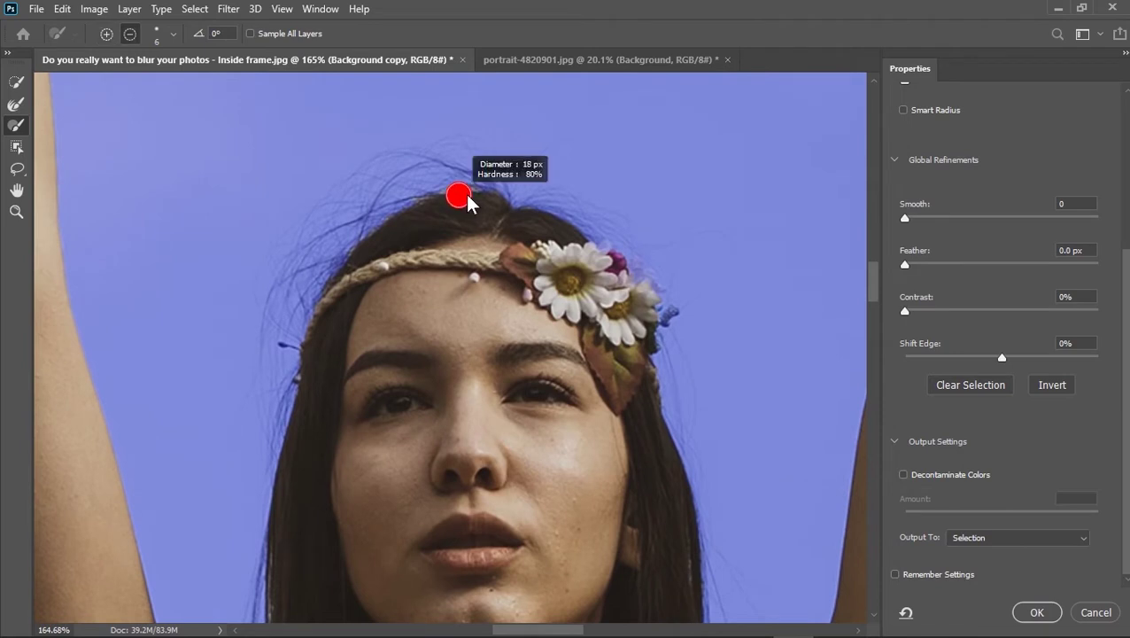
pyautogui.click(17, 105)
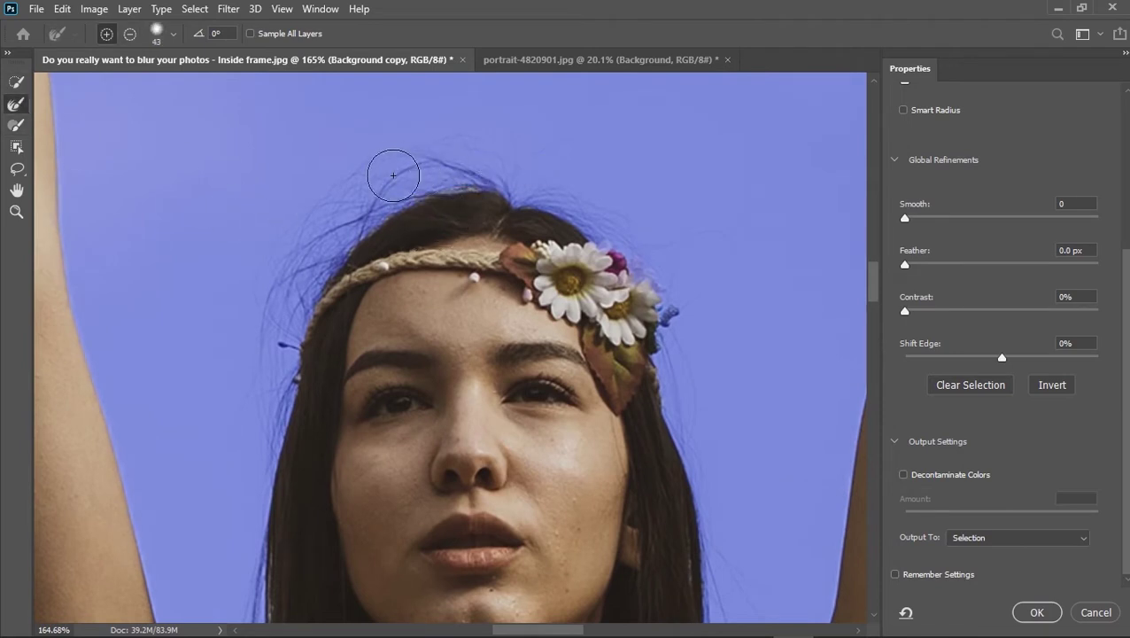
pyautogui.moveTo(446, 177); pyautogui.dragTo(440, 177)
# Add the outer edge of the flower headband to the selection with the Brush tool at 35 px.
pyautogui.press('b')
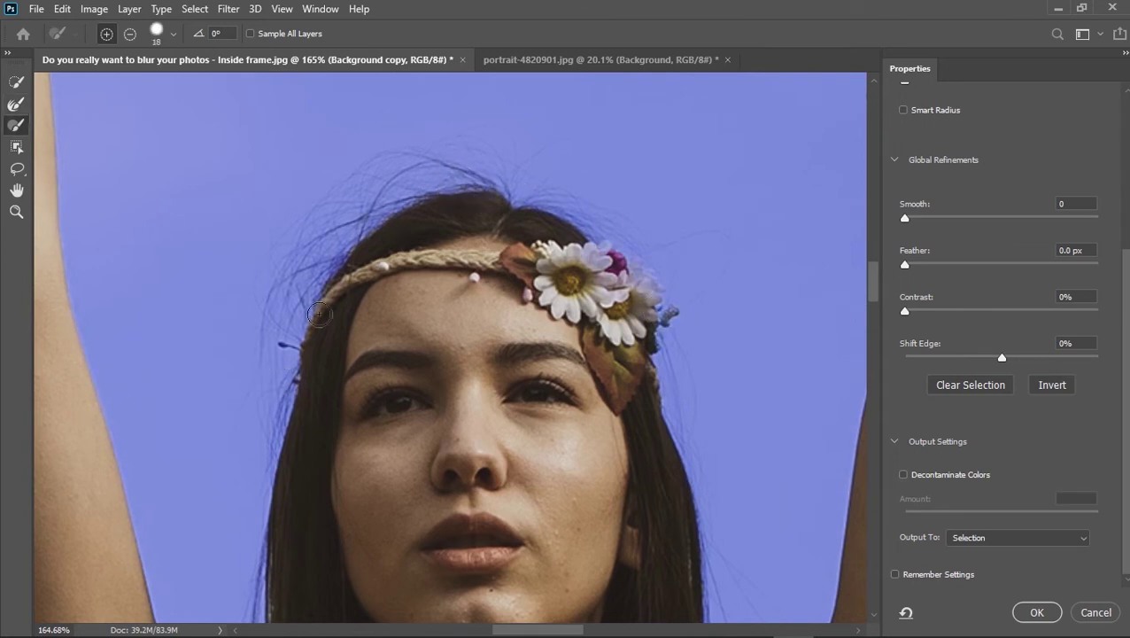
pyautogui.click(129, 31)
pyautogui.press(']')
pyautogui.press(']')
pyautogui.press(']')
pyautogui.press(']')
pyautogui.press(']')
pyautogui.moveTo(610, 296); pyautogui.dragTo(574, 268)
pyautogui.hotkey('ctrl', 'z')
pyautogui.click(107, 34)
pyautogui.hscroll(3, 584, 292)
pyautogui.scroll(-5, 487, 321)
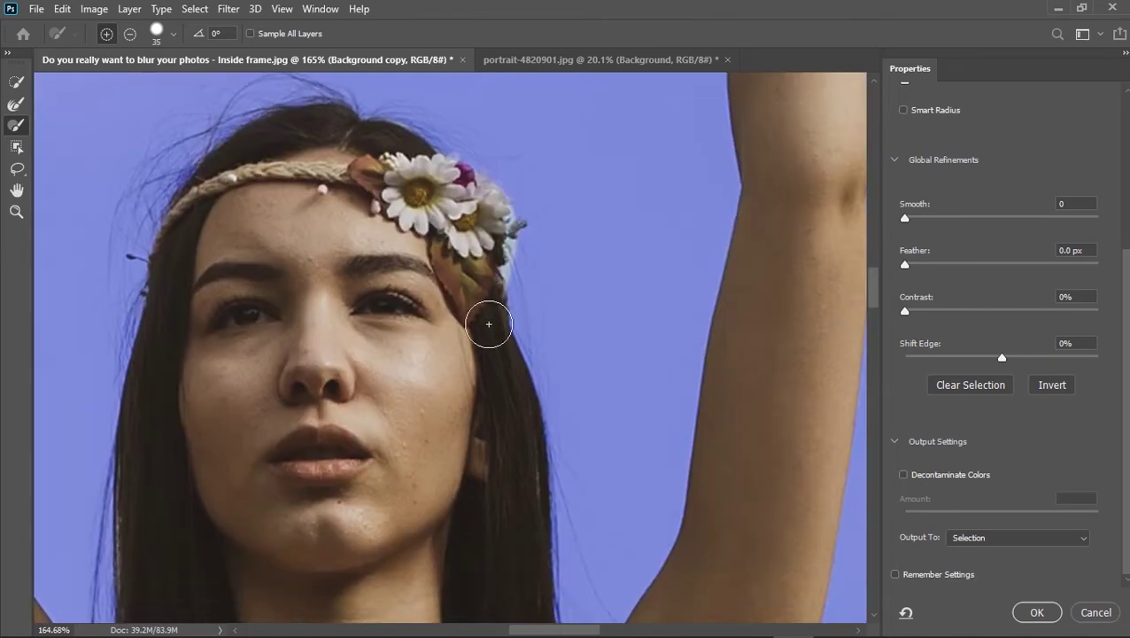
pyautogui.moveTo(278, 150); pyautogui.dragTo(577, 119)
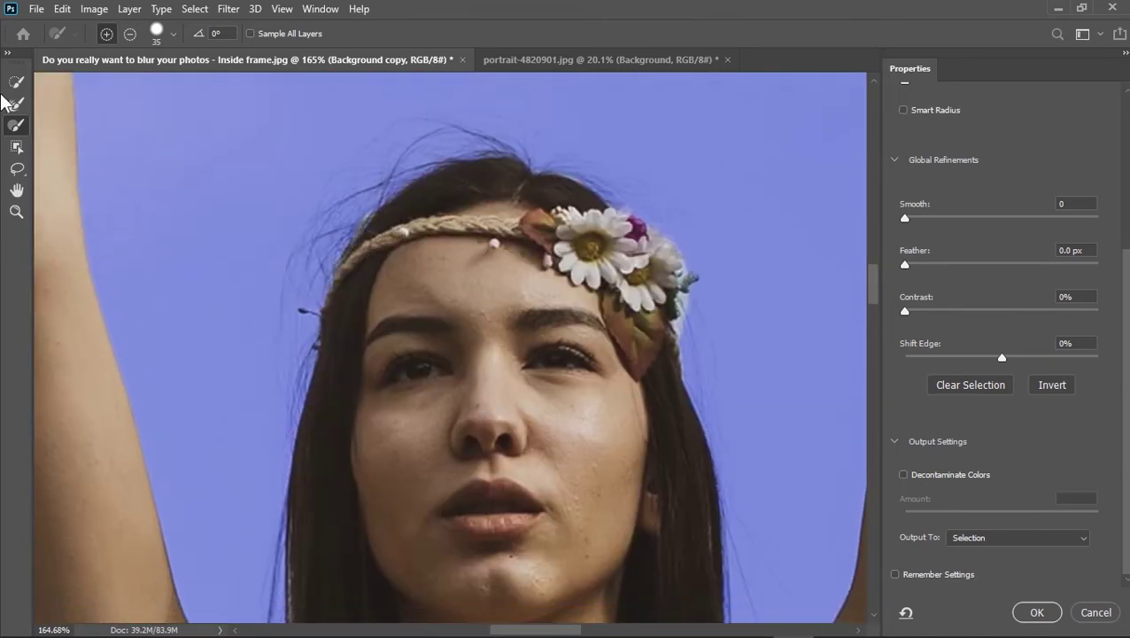
# Refine the selection edge around the headband flowers and the hair falling beside the neck with the Refine Edge Brush, reducing it to 18 px.
pyautogui.click(15, 104)
pyautogui.moveTo(699, 295)
pyautogui.mouseDown()
pyautogui.moveTo(416, 221)
pyautogui.moveTo(402, 249)
pyautogui.moveTo(449, 126)
pyautogui.mouseUp()
pyautogui.keyDown('alt'); pyautogui.rightClick(417, 222); pyautogui.keyUp('alt')
pyautogui.moveTo(496, 518); pyautogui.dragTo(443, 284)
pyautogui.scroll(2, 443, 283)
pyautogui.keyDown('alt'); pyautogui.rightClick(441, 287); pyautogui.keyUp('alt')
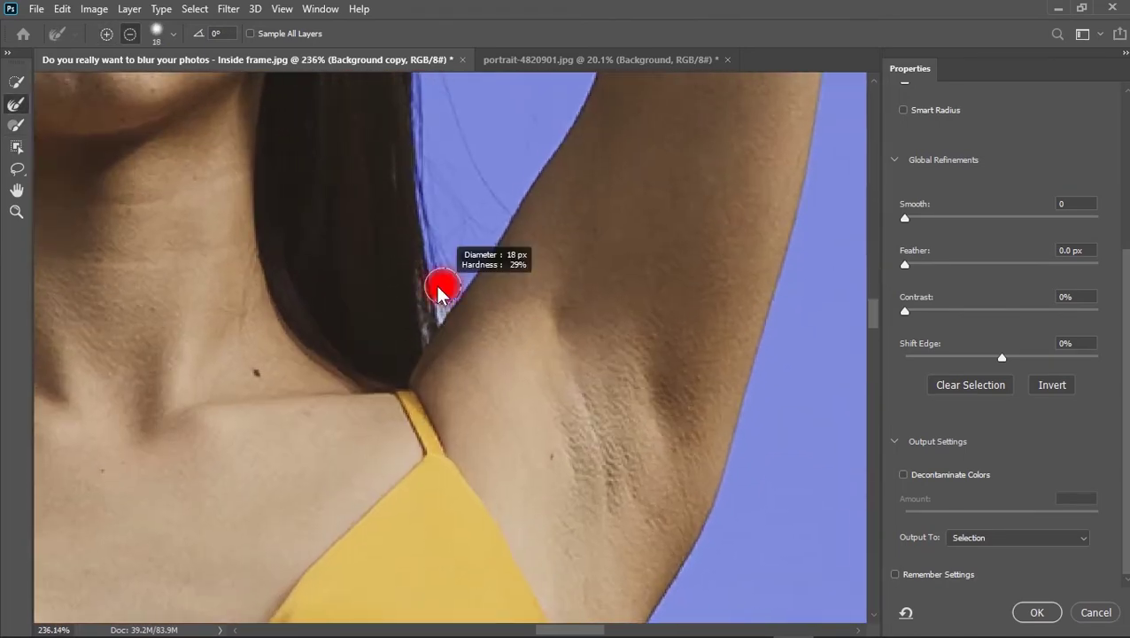
# Refine the loose hair between the other raised arm and the neck with the Refine Edge Brush at 12 and 17 px.
pyautogui.scroll(-4, 345, 285)
pyautogui.moveTo(214, 281); pyautogui.dragTo(701, 348)
pyautogui.scroll(3, 524, 373)
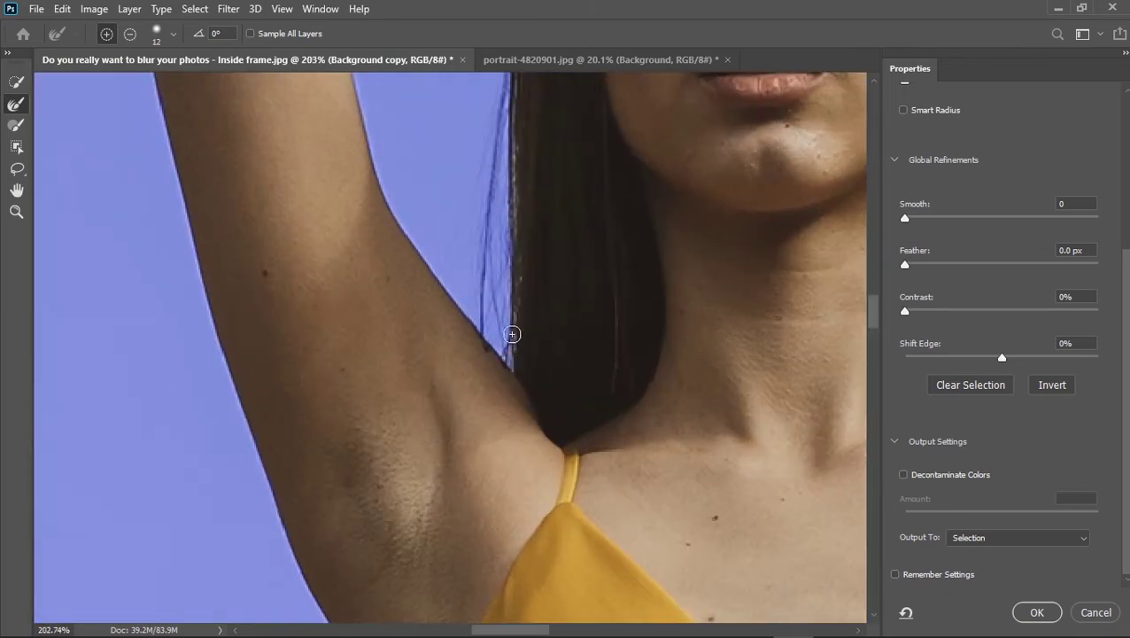
pyautogui.scroll(-2, 509, 186)
pyautogui.press('alt')
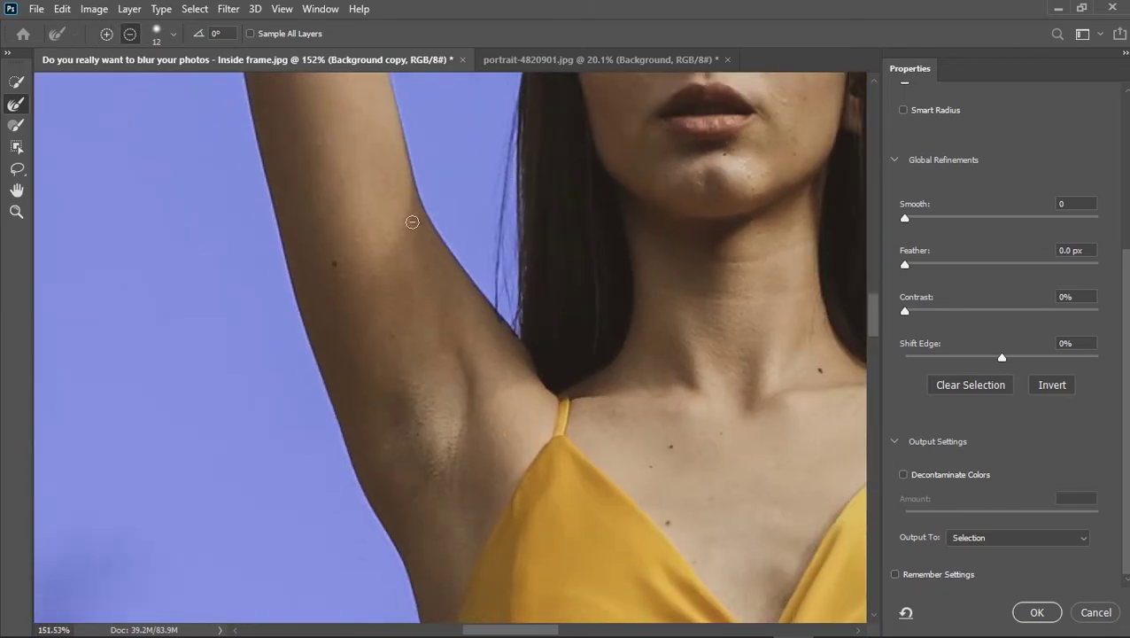
pyautogui.press('alt')
pyautogui.press(']')
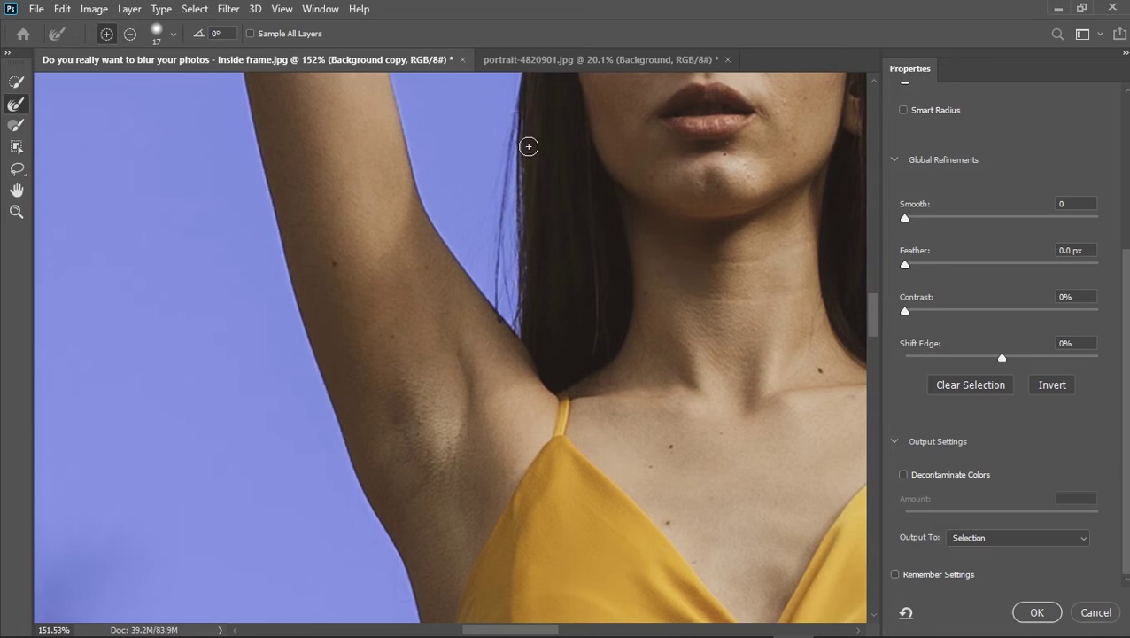
# Refine the remaining flyaway hair around the head and headband with the 17 px Refine Edge Brush.
pyautogui.scroll(-2, 584, 191)
pyautogui.moveTo(589, 194)
pyautogui.mouseDown()
pyautogui.moveTo(411, 635)
pyautogui.moveTo(399, 480)
pyautogui.mouseUp()
pyautogui.scroll(3, 411, 256)
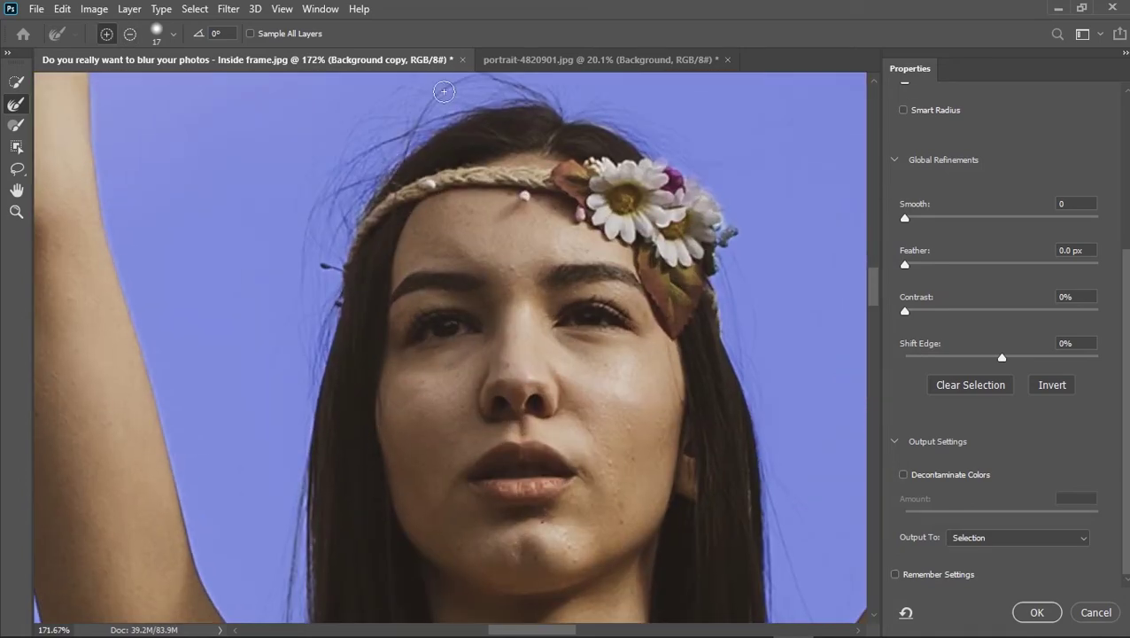
pyautogui.moveTo(486, 146); pyautogui.dragTo(489, 280)
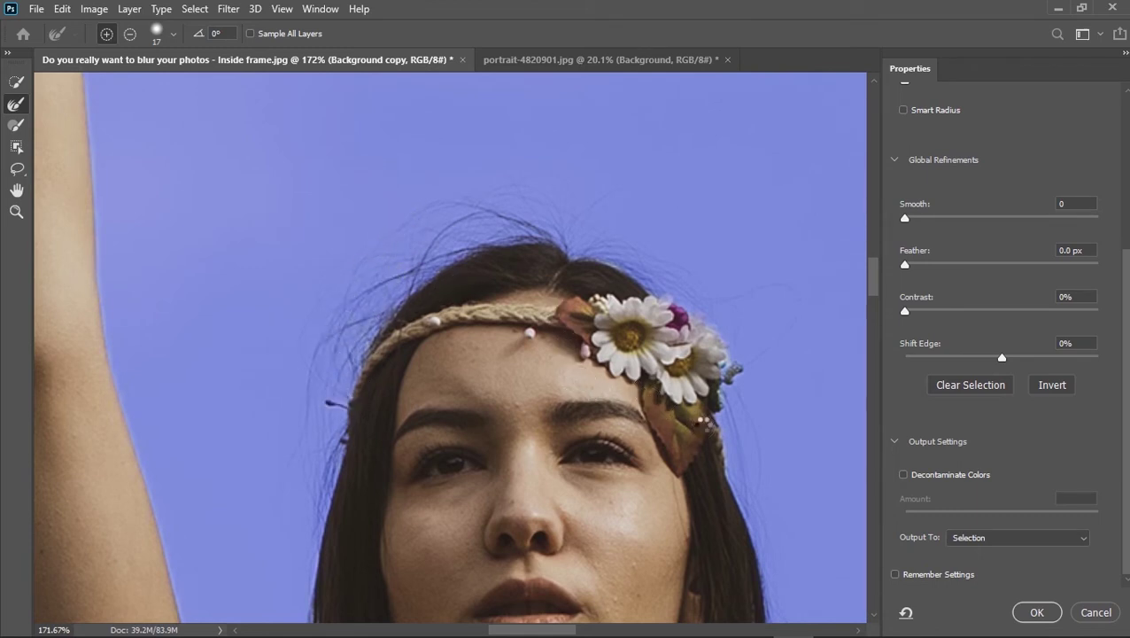
pyautogui.moveTo(625, 378); pyautogui.dragTo(536, 403)
pyautogui.moveTo(585, 449); pyautogui.dragTo(475, 283)
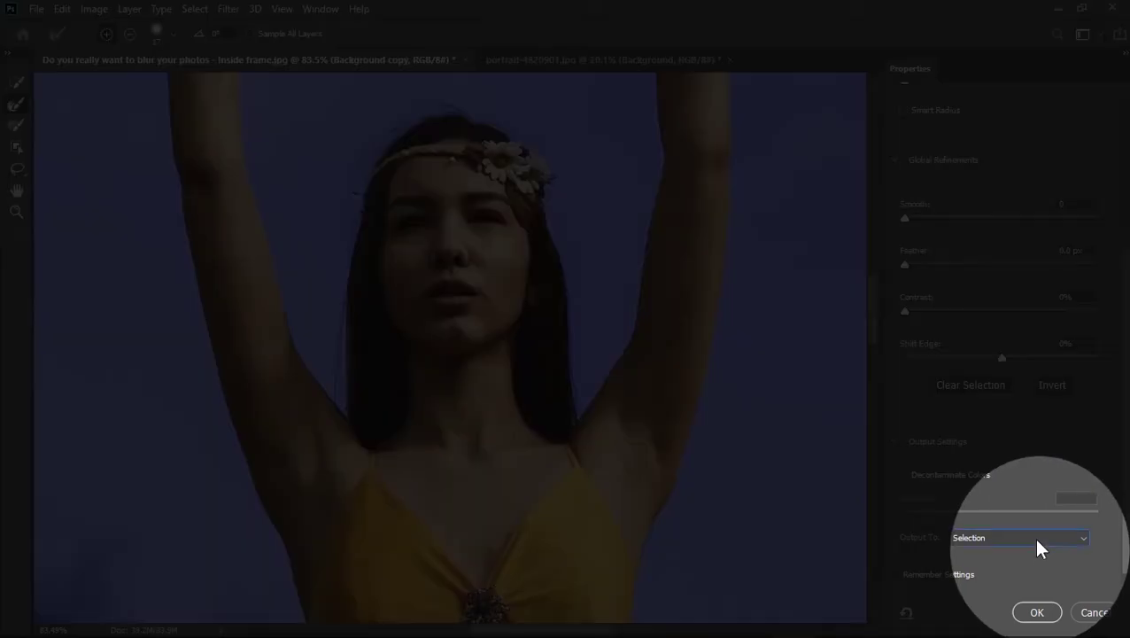
# Output the refined selection as a New Layer with Layer Mask and apply it.
pyautogui.click(1033, 537)
pyautogui.click(1028, 588)
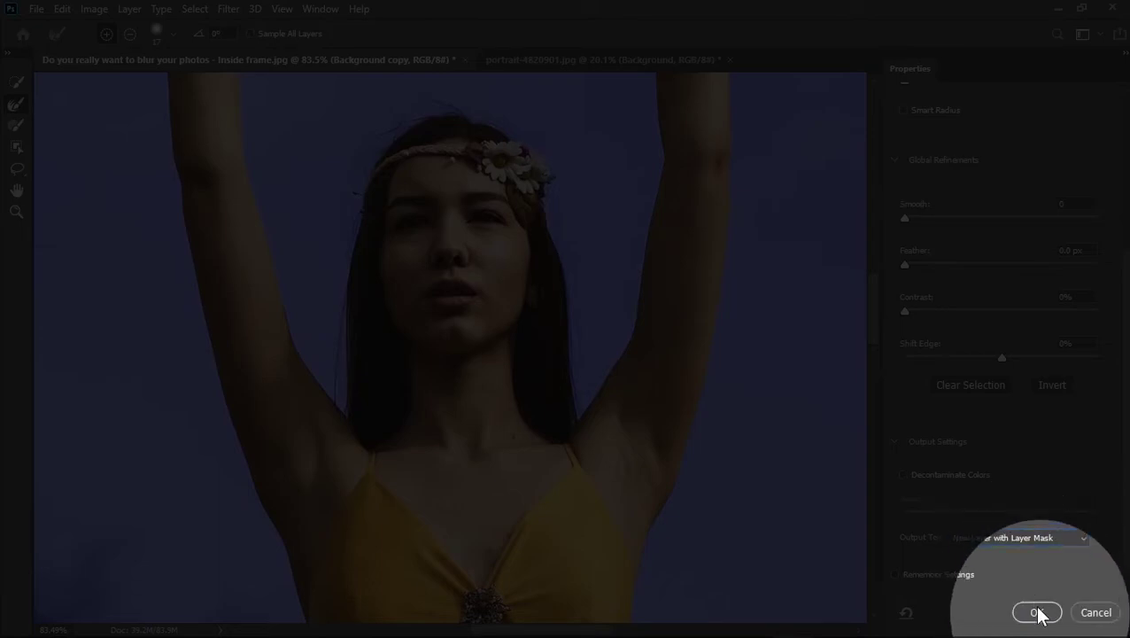
pyautogui.click(1038, 613)
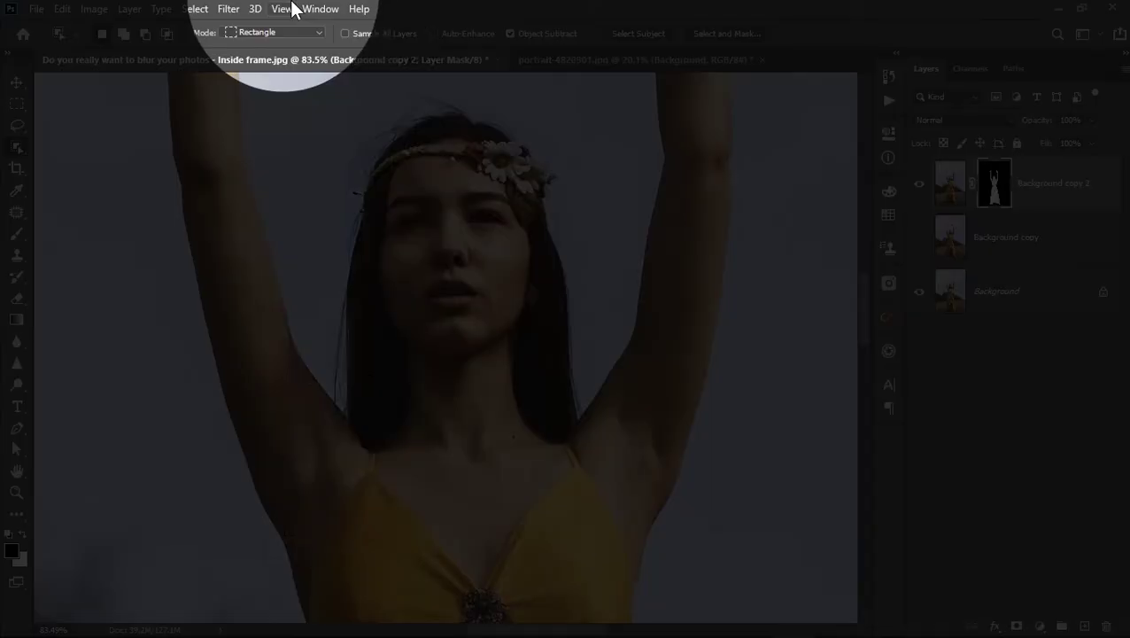
# Create an empty layer directly beneath the masked cutout layer and activate the Gradient tool.
pyautogui.click(282, 7)
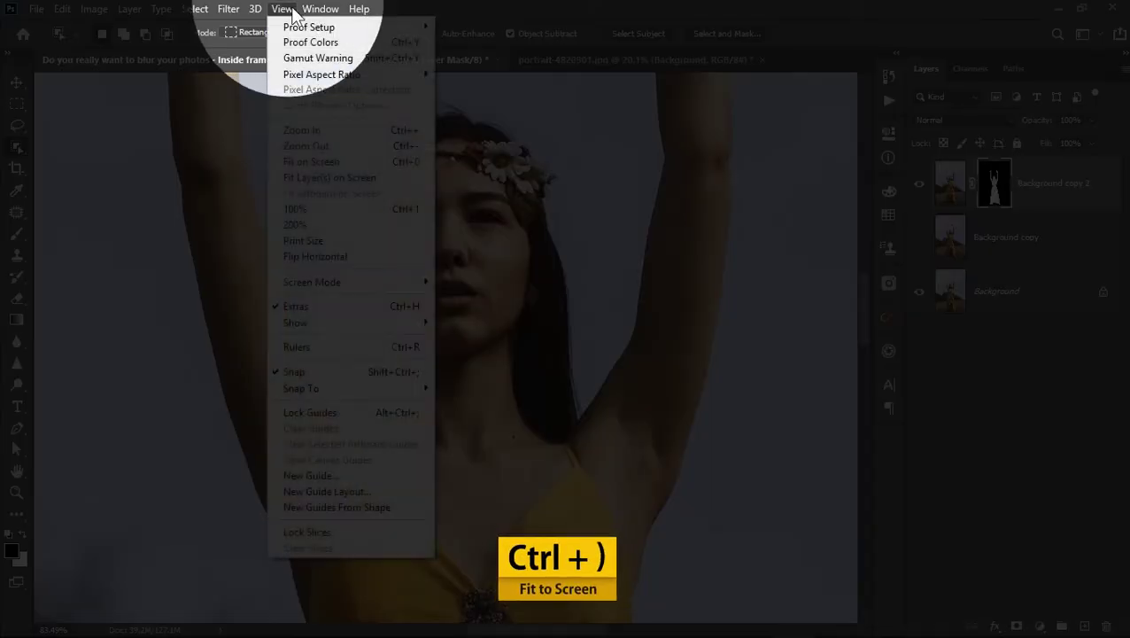
pyautogui.click(321, 165)
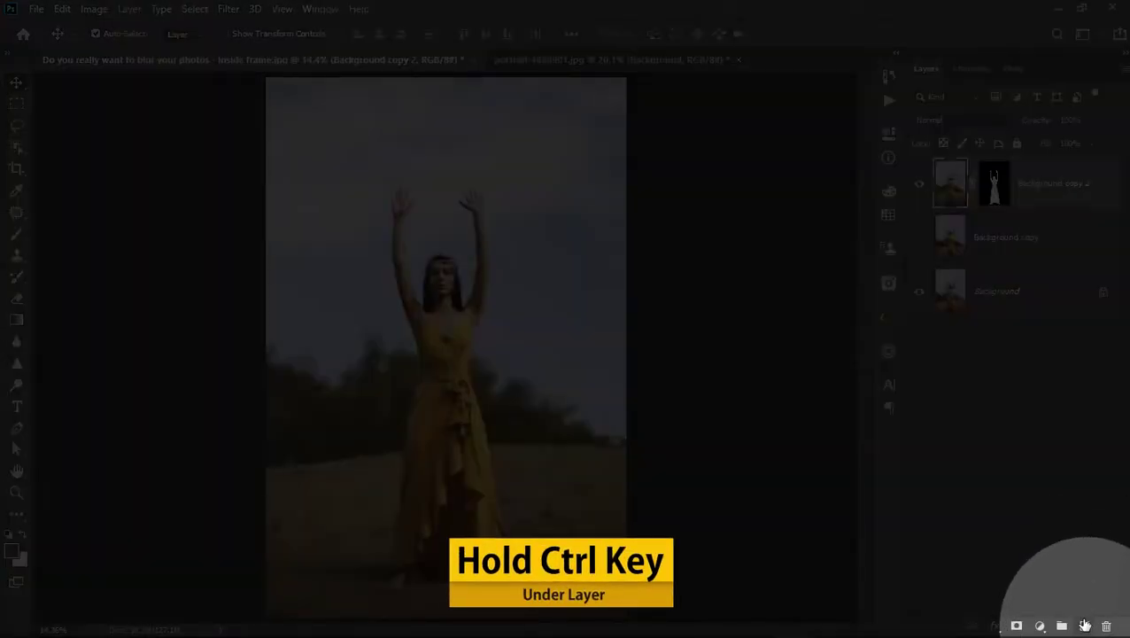
pyautogui.keyDown('ctrl'); pyautogui.click(1085, 626); pyautogui.keyUp('ctrl')
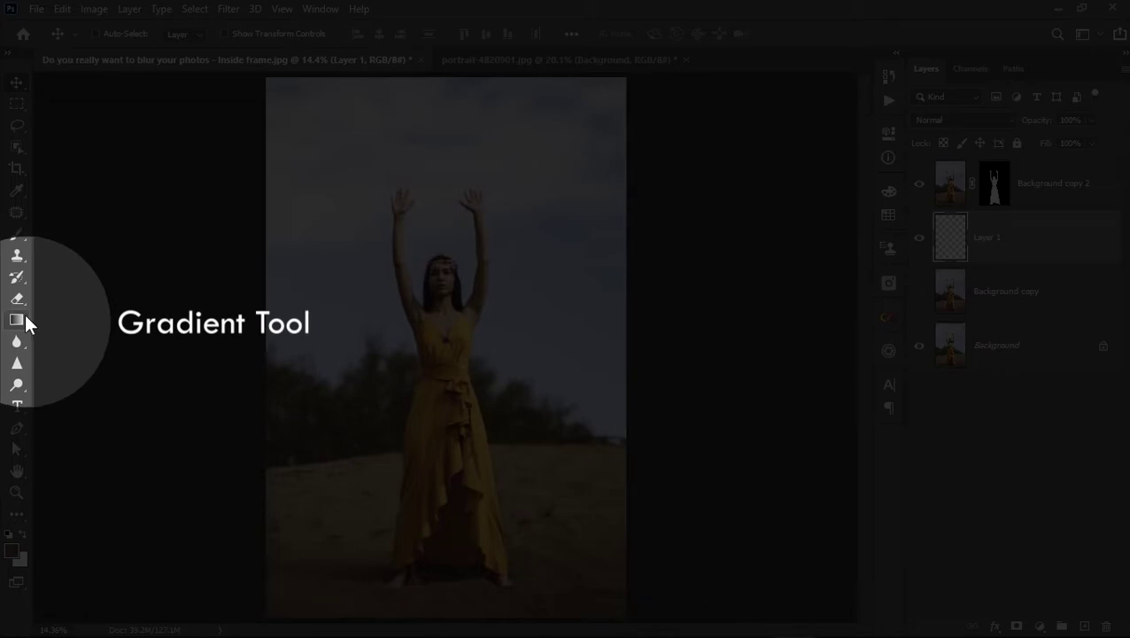
pyautogui.click(22, 317)
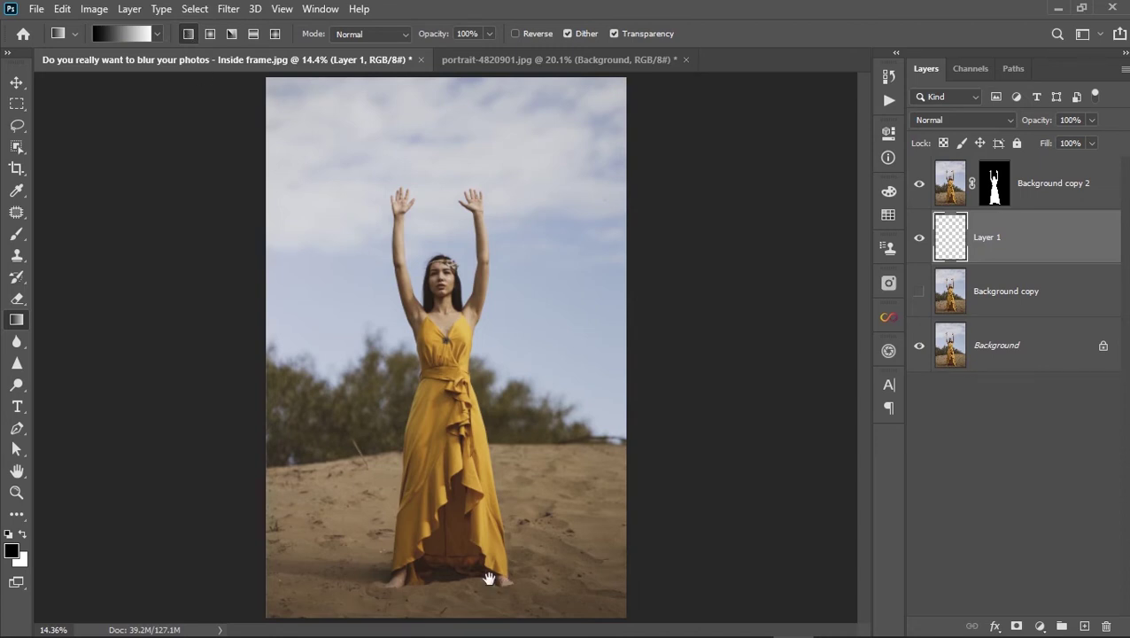
# Draw a vertical black-to-white linear gradient on Layer 1, from the woman's feet up to the lower part of the dress.
pyautogui.moveTo(489, 579); pyautogui.dragTo(543, 591)
pyautogui.moveTo(541, 590); pyautogui.dragTo(408, 482)
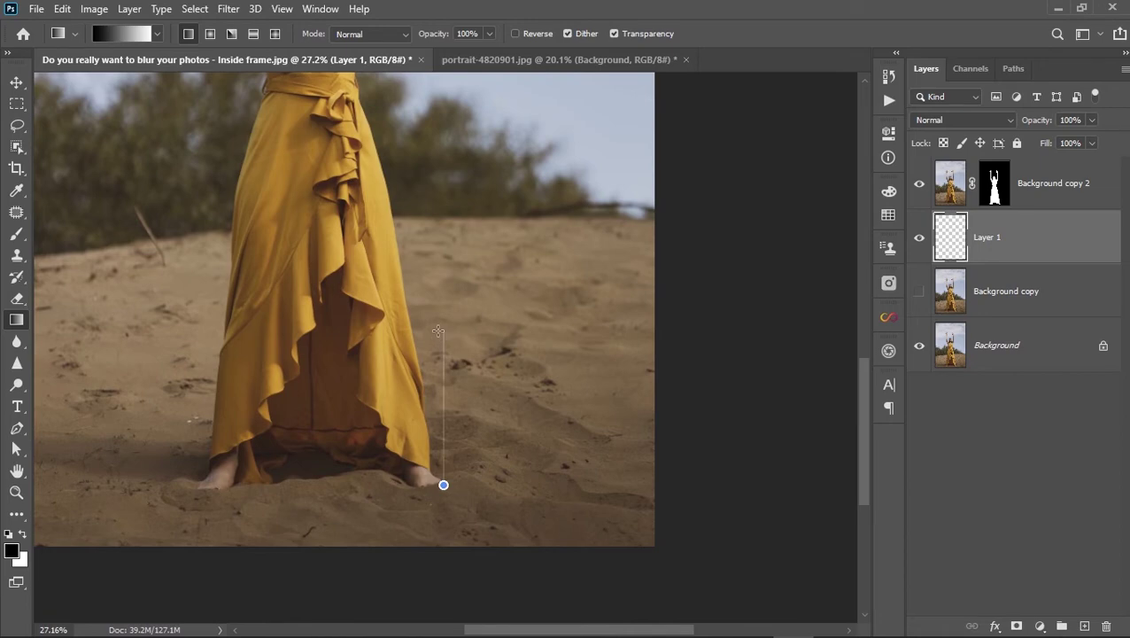
pyautogui.moveTo(438, 330); pyautogui.dragTo(437, 331)
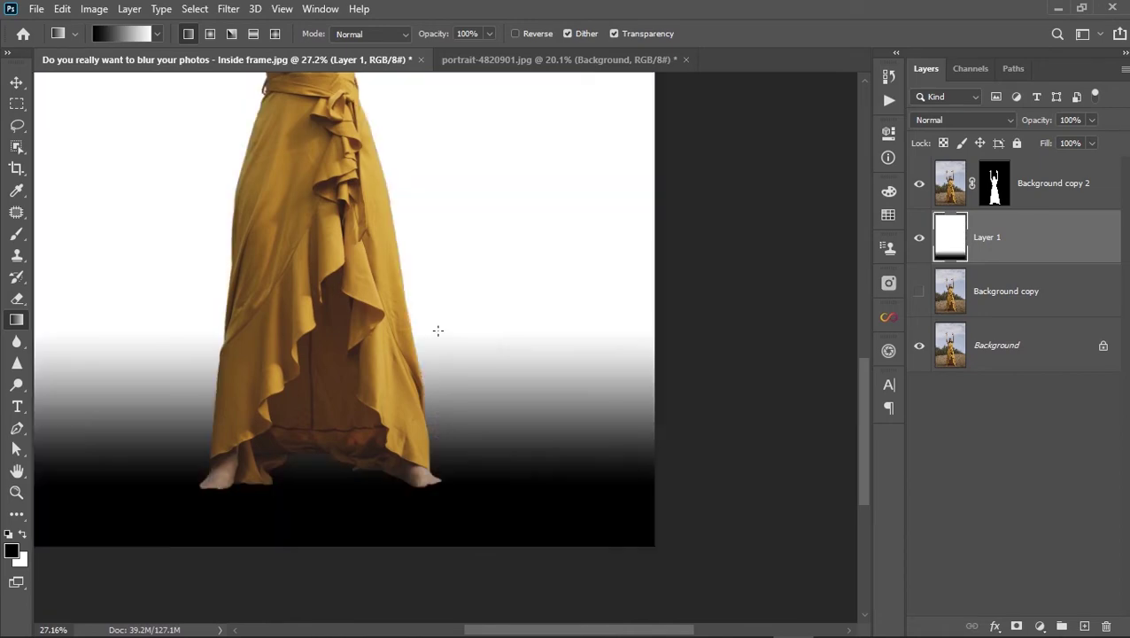
pyautogui.rightClick(350, 367)
pyautogui.click(396, 378)
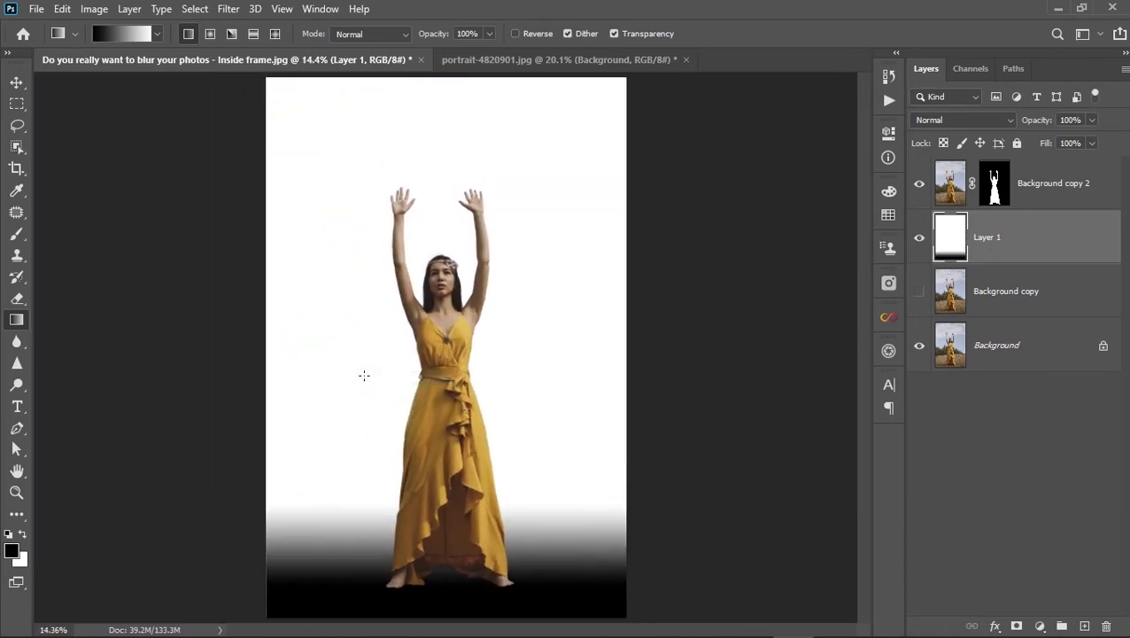
# Fill the masked cutout layer's image with black and group it with the gradient layer under the name Depth Map.
pyautogui.click(951, 189)
pyautogui.hotkey('ctrl', 'BackSpace')
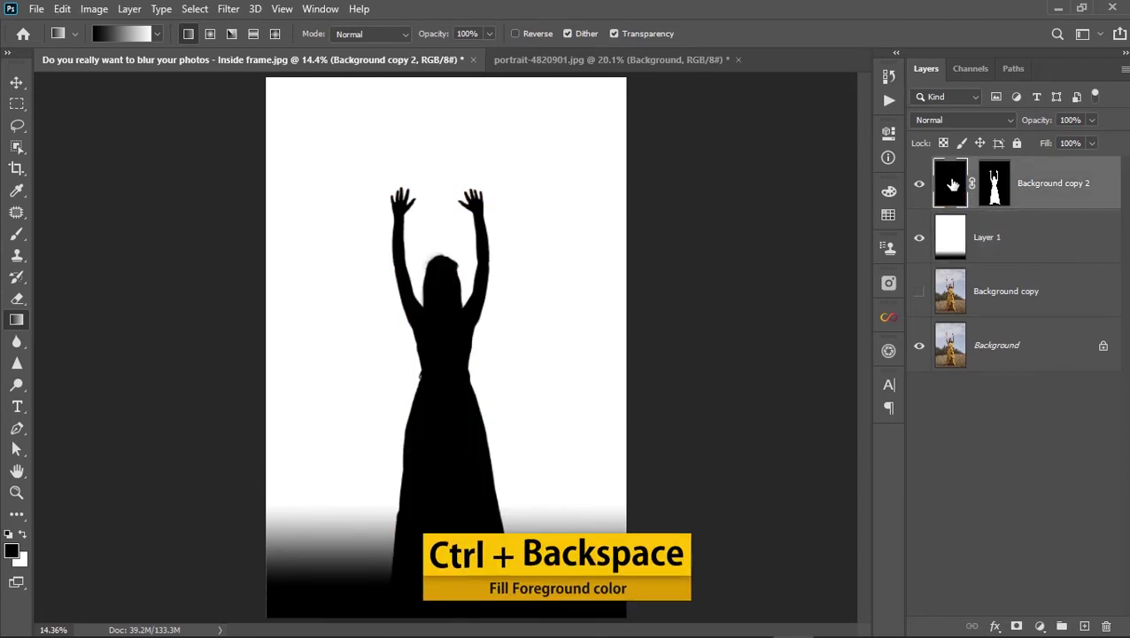
pyautogui.click(1020, 249)
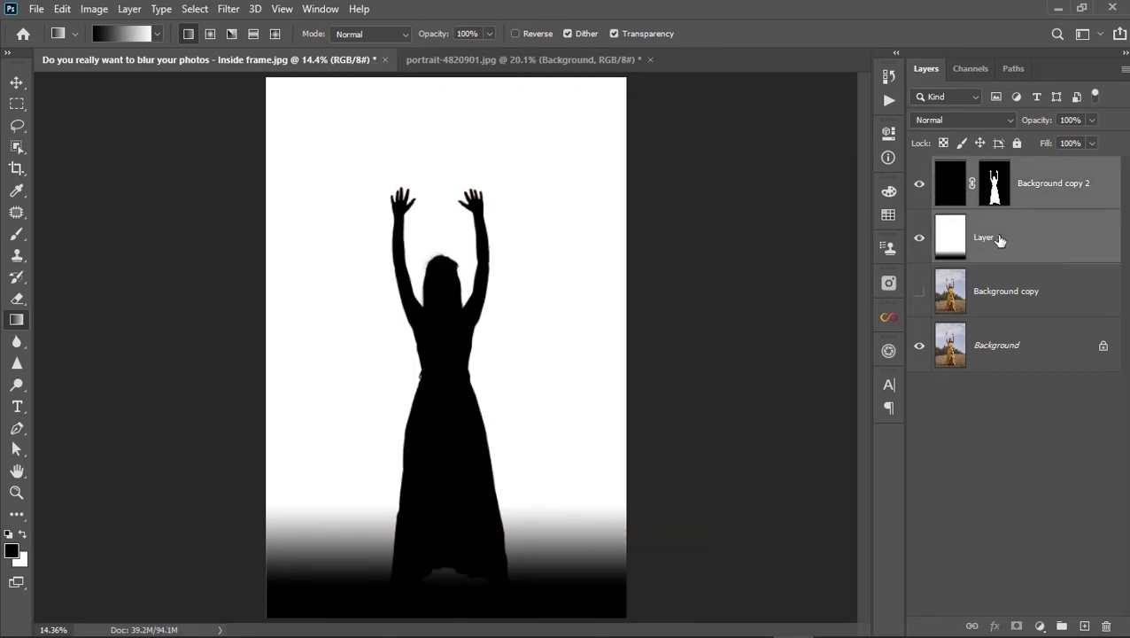
pyautogui.hotkey('ctrl', 'g')
pyautogui.doubleClick(992, 174)
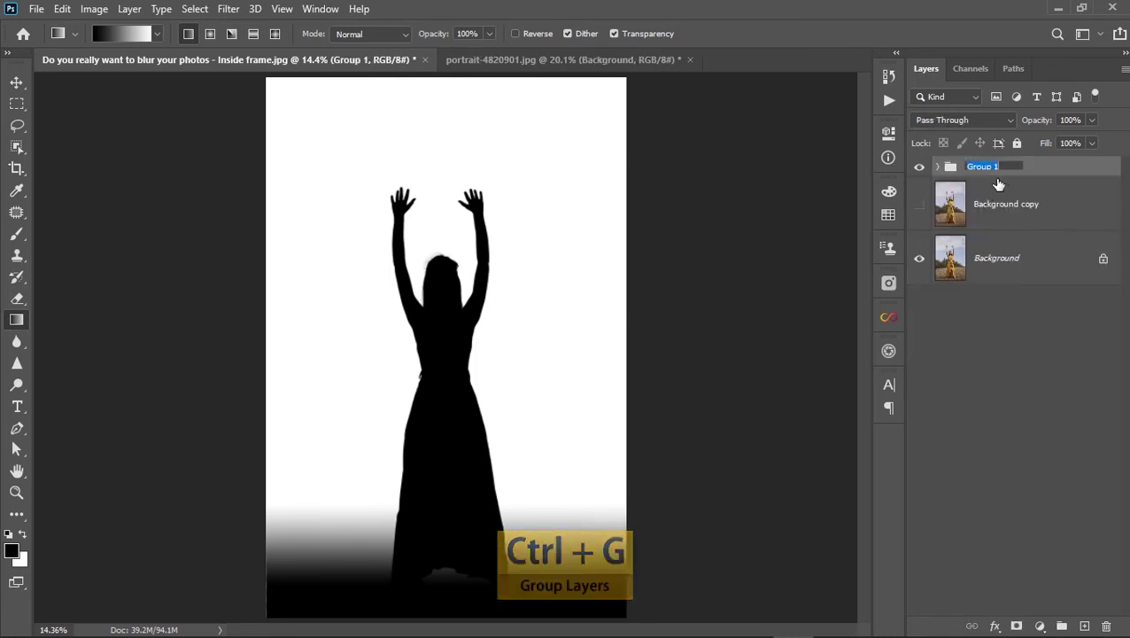
pyautogui.write('Depth Map')
pyautogui.press('Return')
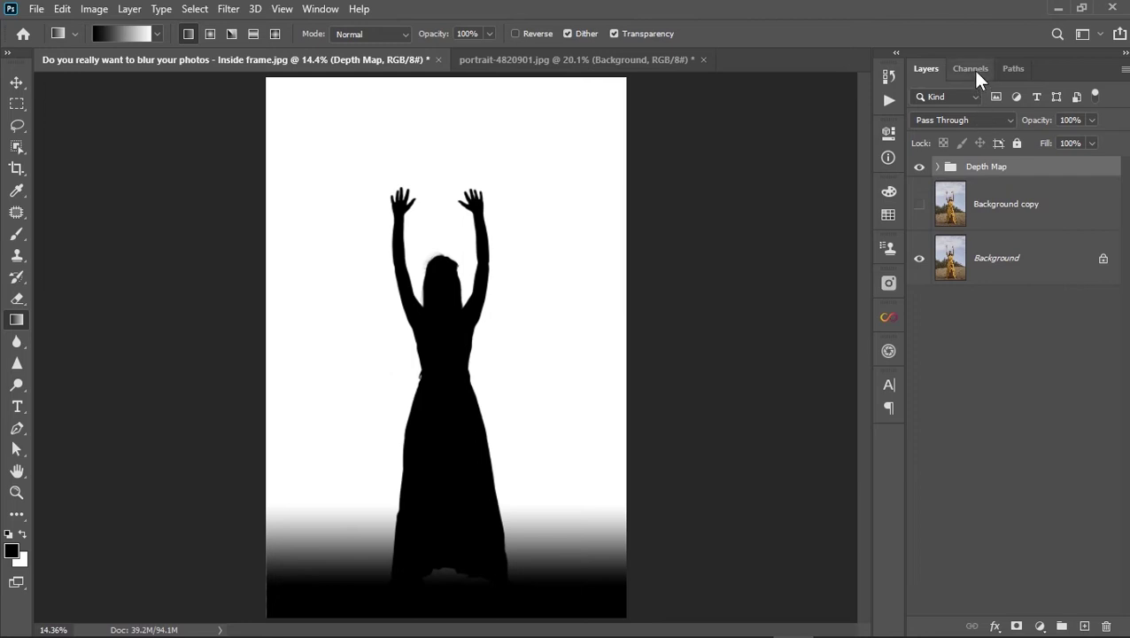
# Duplicate the Blue channel as Depth Map and return to the RGB composite and the layer list.
pyautogui.click(971, 69)
pyautogui.click(1005, 193)
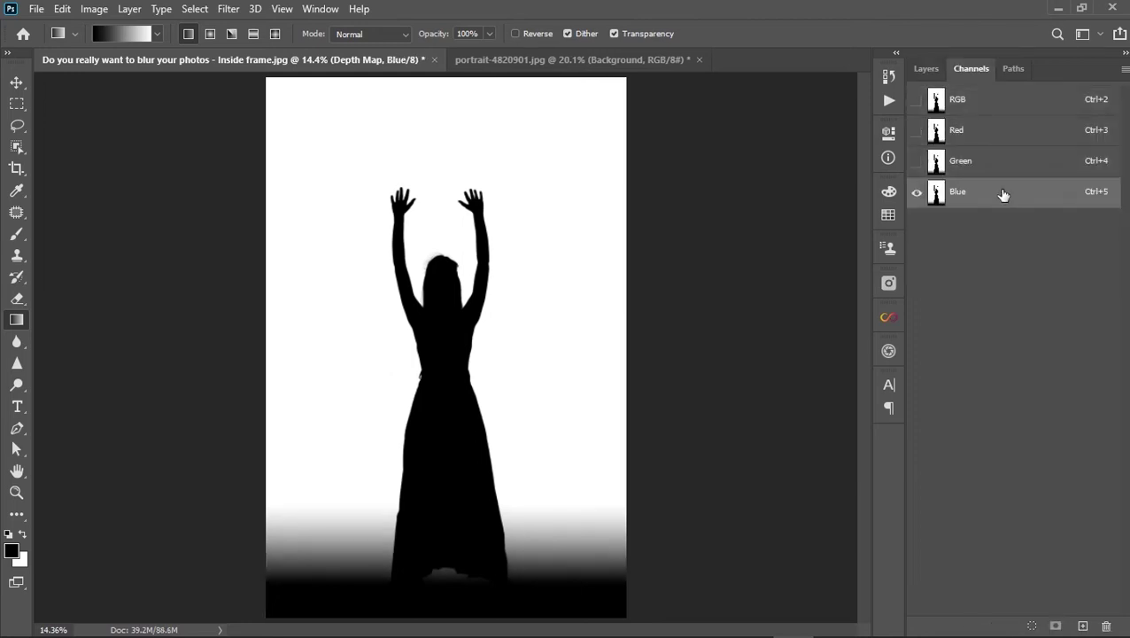
pyautogui.moveTo(995, 198); pyautogui.dragTo(1082, 625)
pyautogui.doubleClick(968, 222)
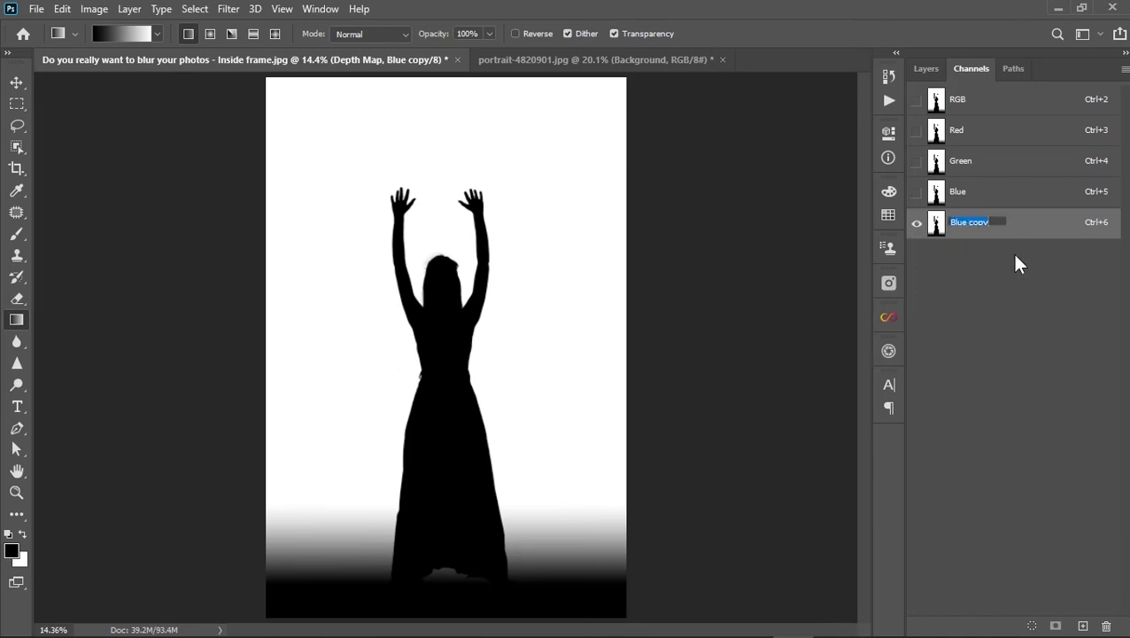
pyautogui.write('Depth Map')
pyautogui.press('Return')
pyautogui.click(985, 105)
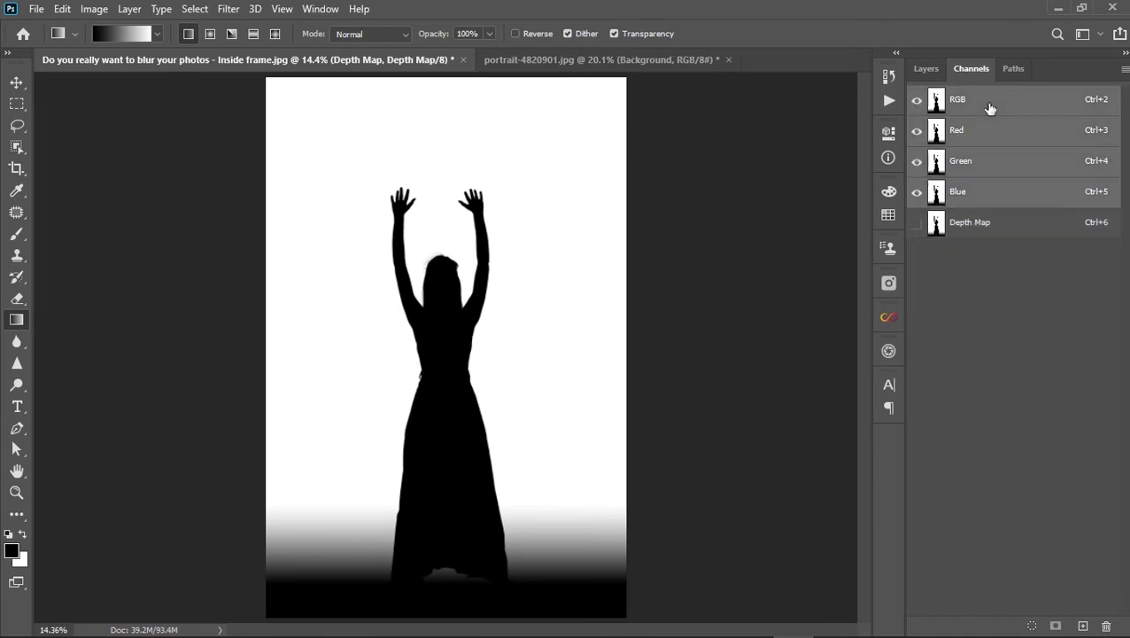
pyautogui.click(926, 70)
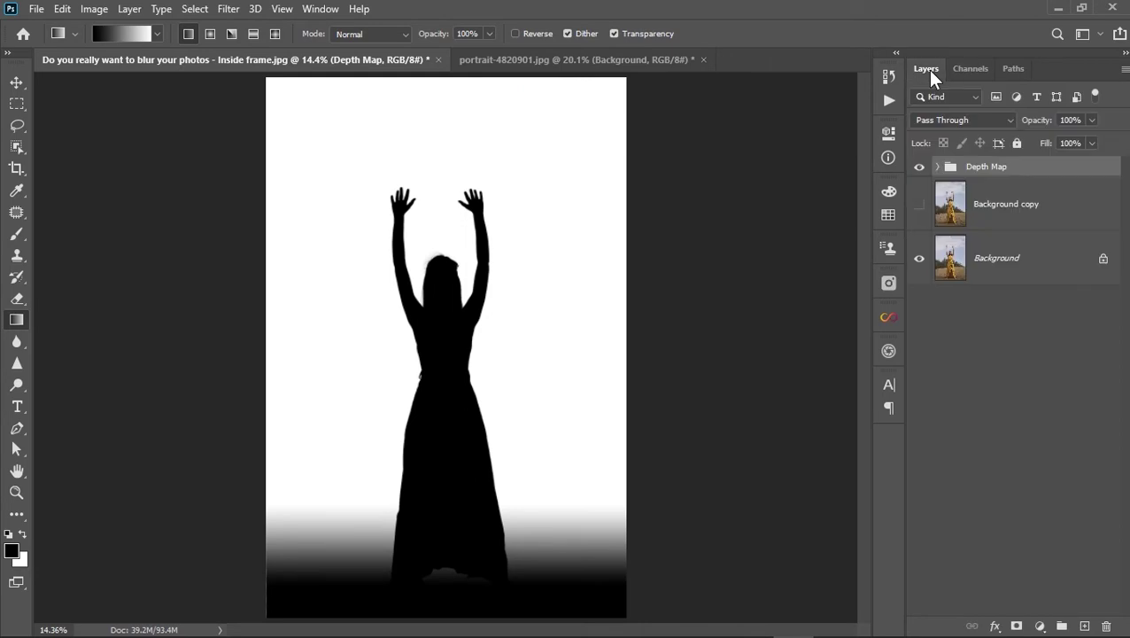
# Hide the Depth Map group and apply Lens Blur to Background copy with Depth Map as source and radius 100.
pyautogui.click(1010, 213)
pyautogui.click(919, 167)
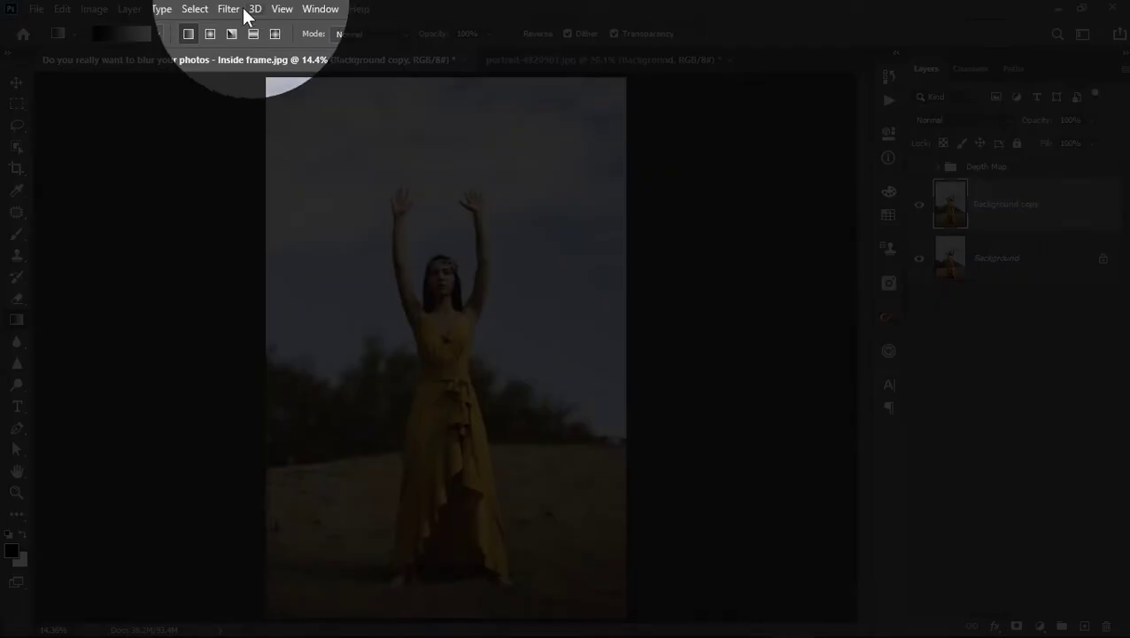
pyautogui.click(228, 9)
pyautogui.moveTo(320, 195)
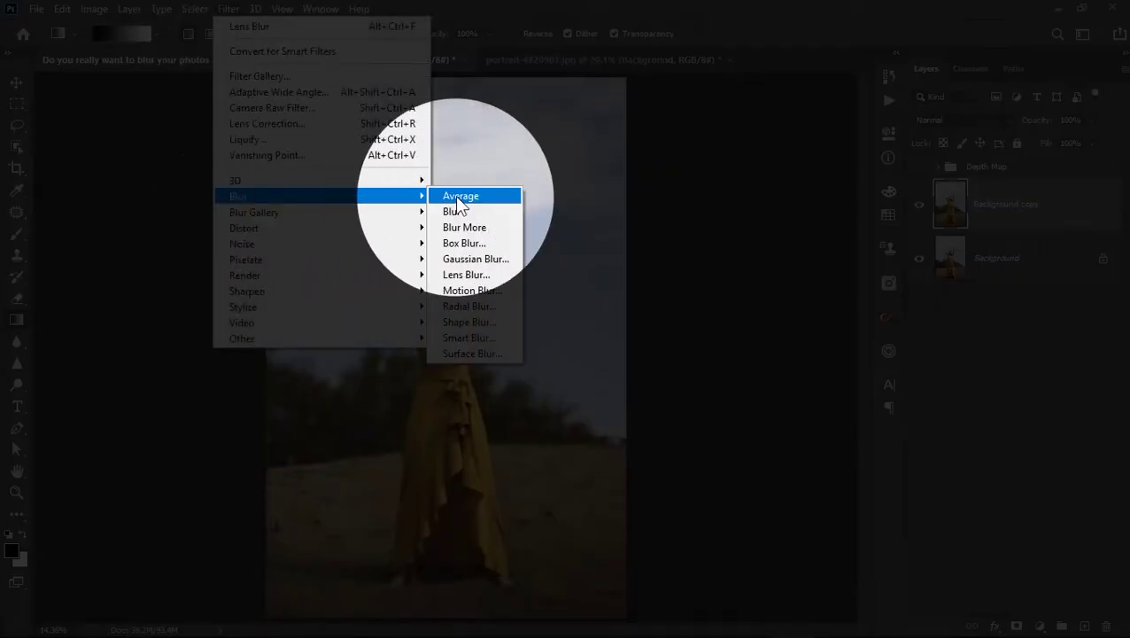
pyautogui.click(478, 274)
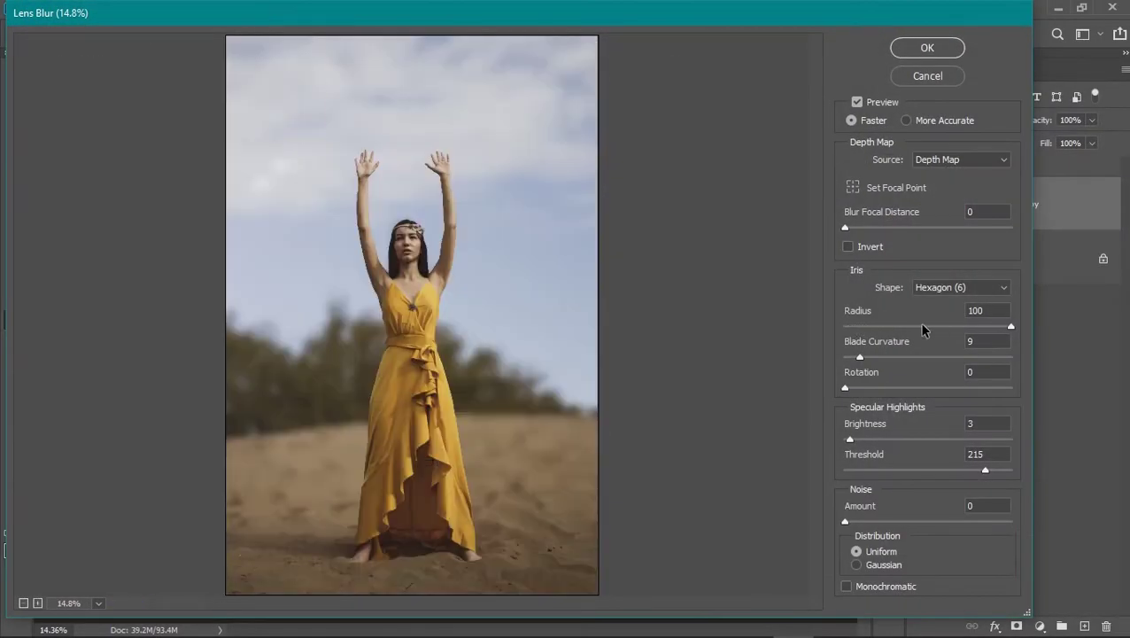
pyautogui.doubleClick(977, 311)
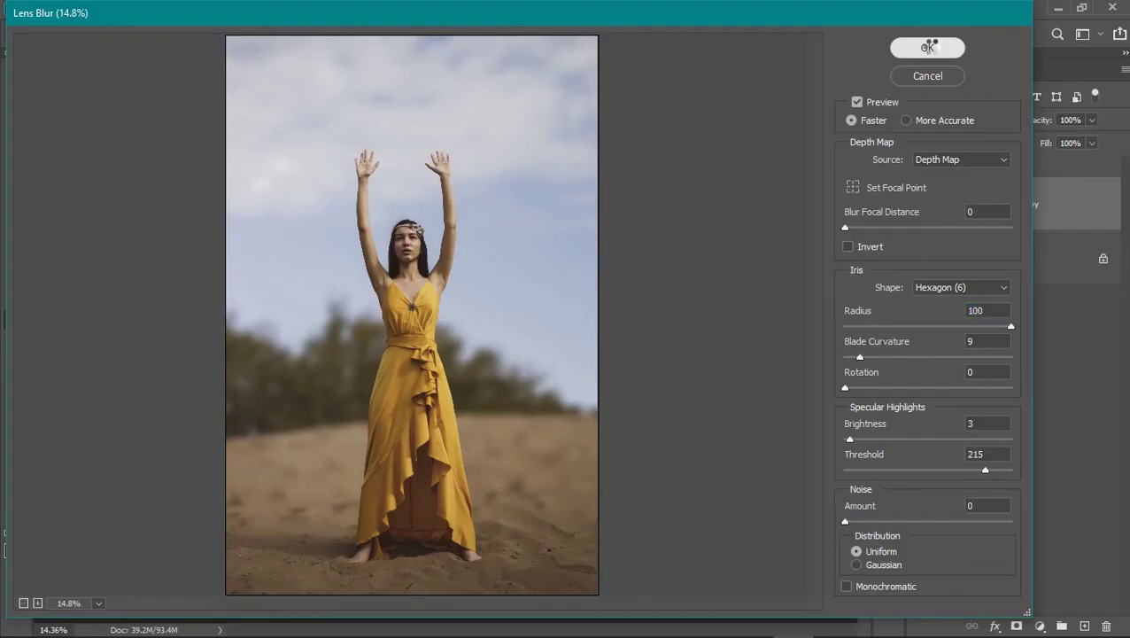
pyautogui.click(928, 47)
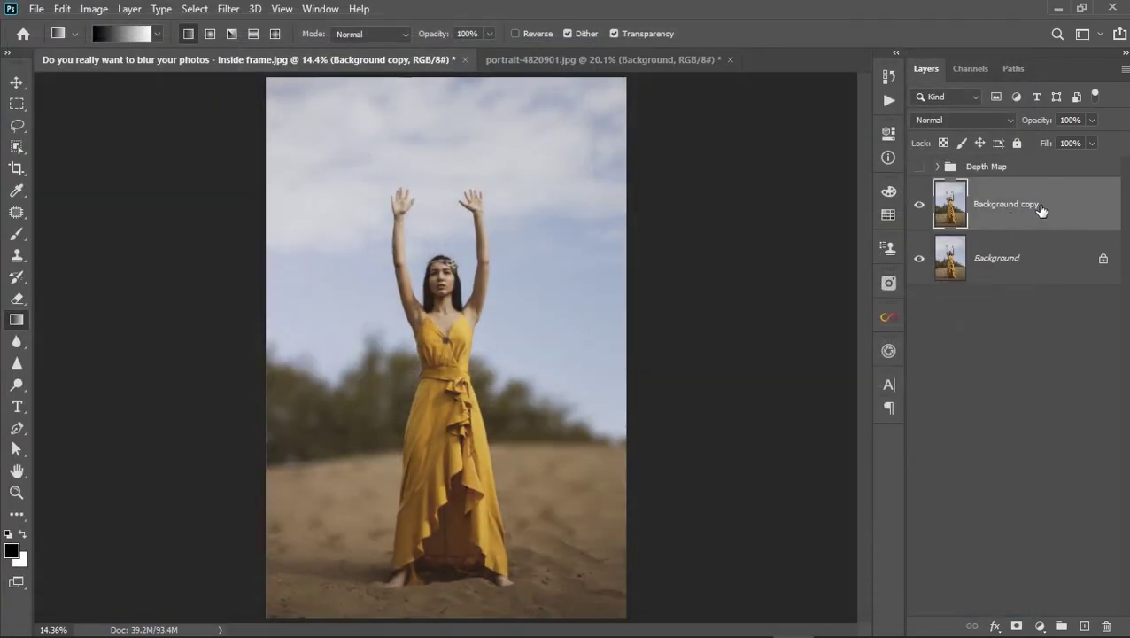
# Duplicate the original Background layer beneath the blurred layer.
pyautogui.scroll(17, 553, 270)
pyautogui.moveTo(518, 222); pyautogui.dragTo(553, 277)
pyautogui.scroll(2, 552, 277)
pyautogui.scroll(-4, 631, 222)
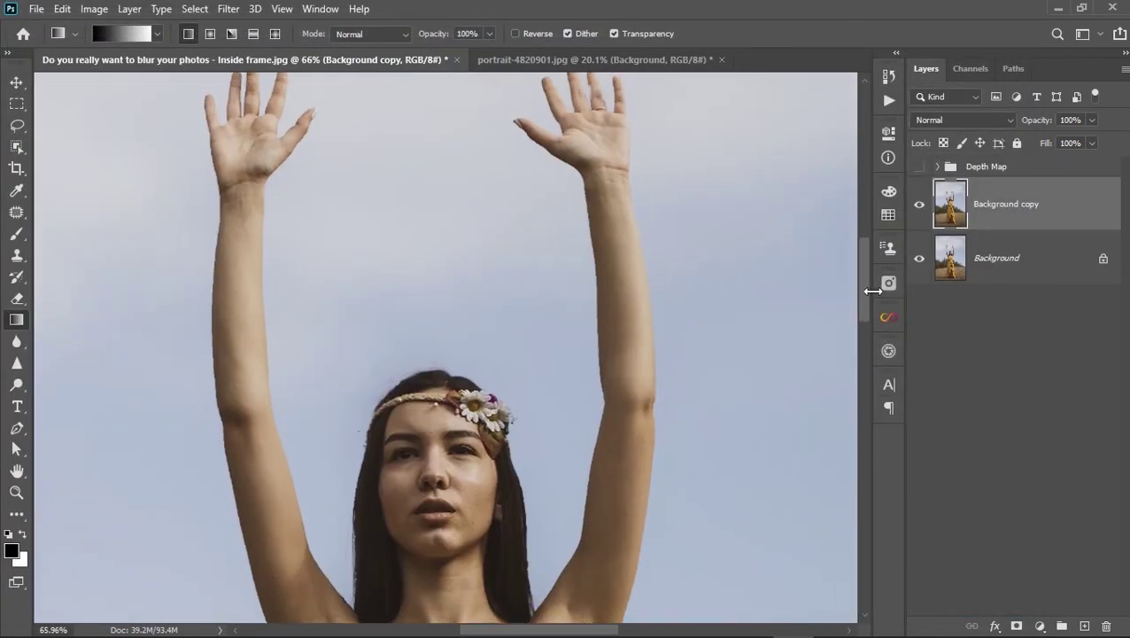
pyautogui.click(1012, 258)
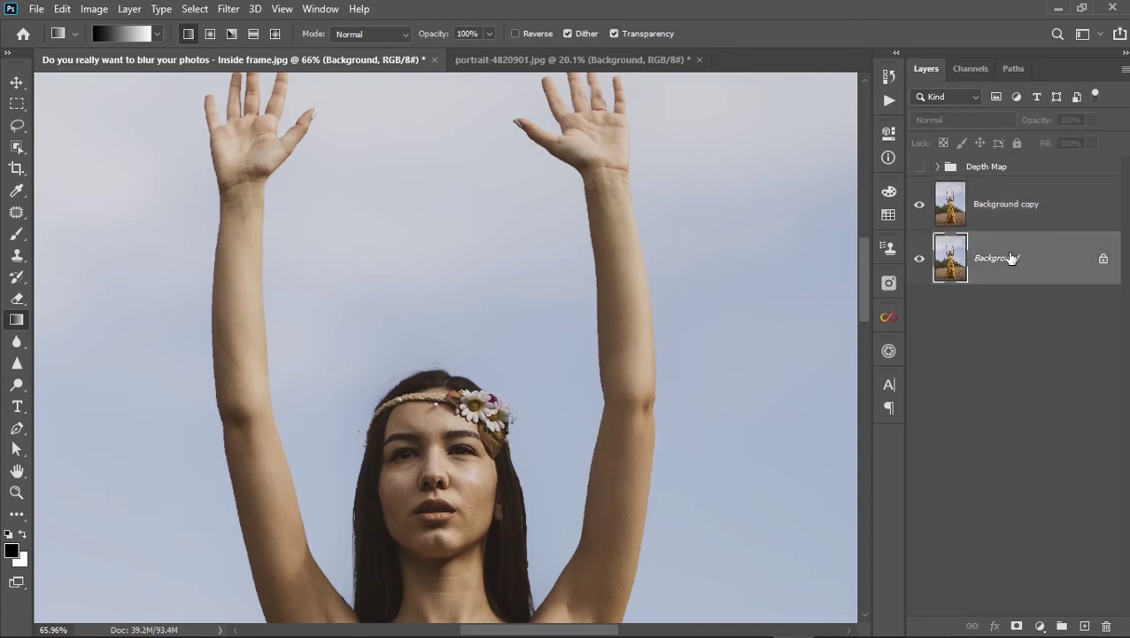
pyautogui.hotkey('ctrl', 'j')
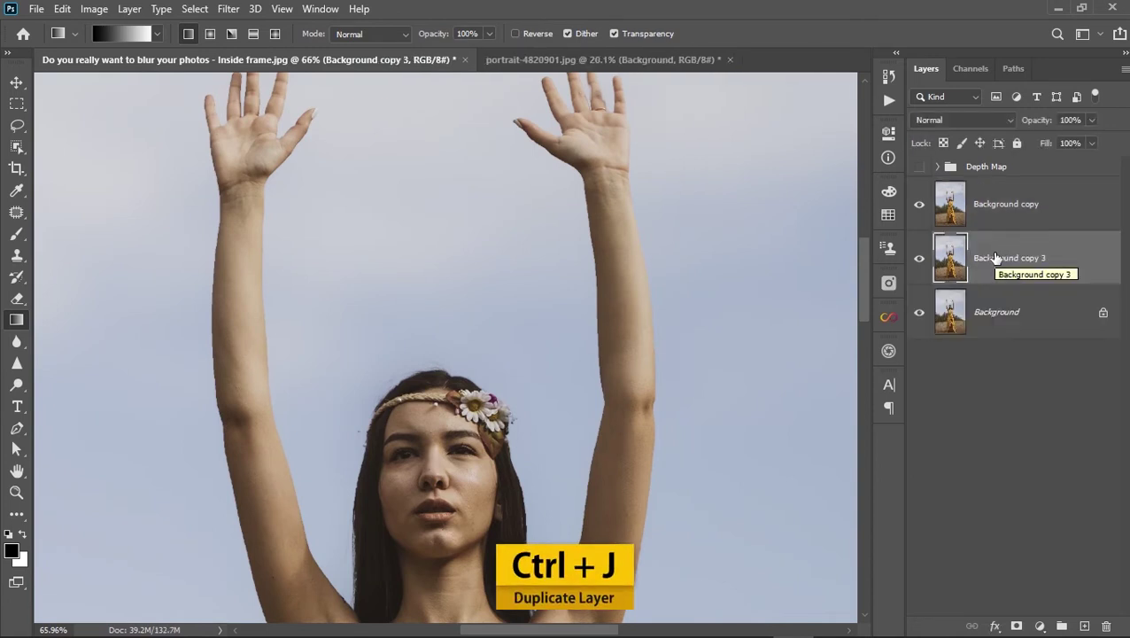
# Copy the woman's mask from the Depth Map group onto the blurred Background copy layer and invert it.
pyautogui.click(1034, 209)
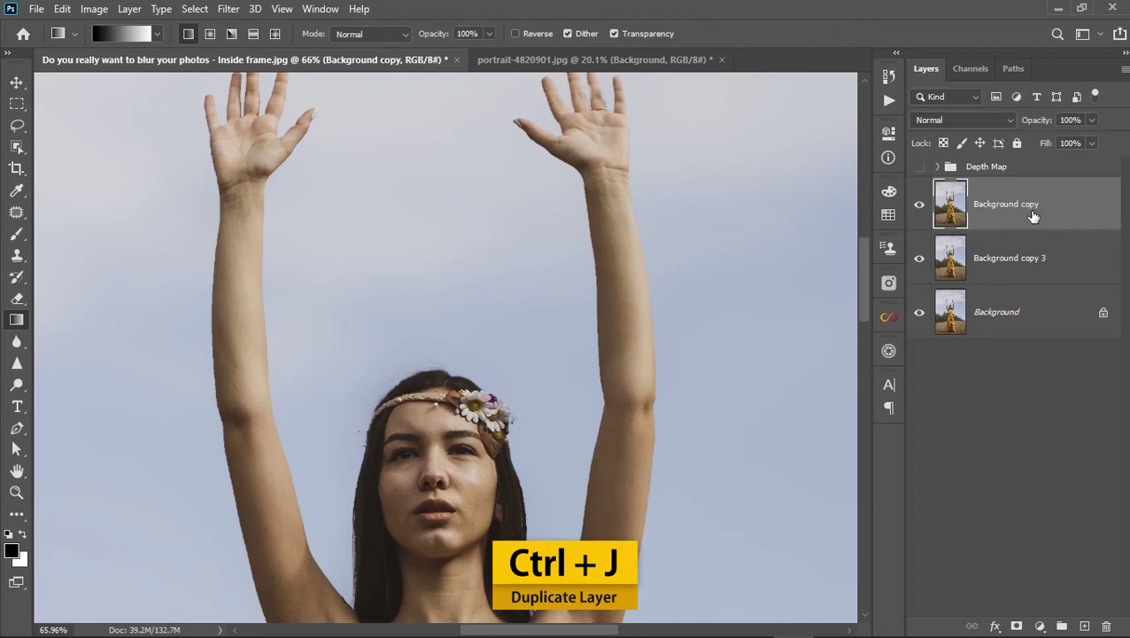
pyautogui.click(937, 166)
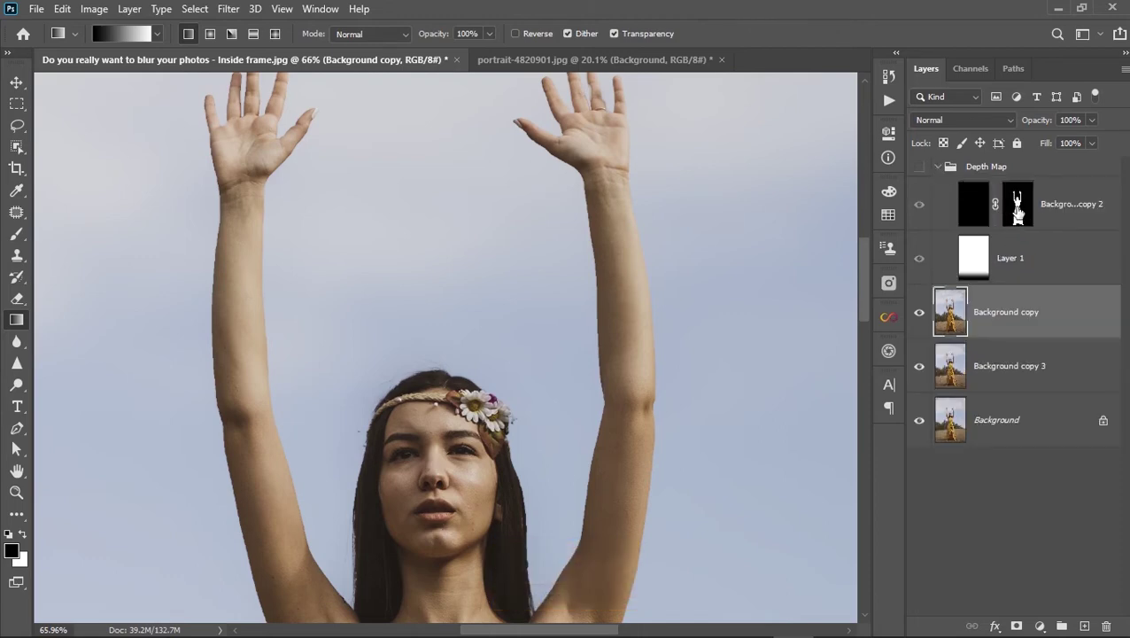
pyautogui.click(1018, 209)
pyautogui.moveTo(1017, 215); pyautogui.dragTo(996, 312)
pyautogui.click(1055, 315)
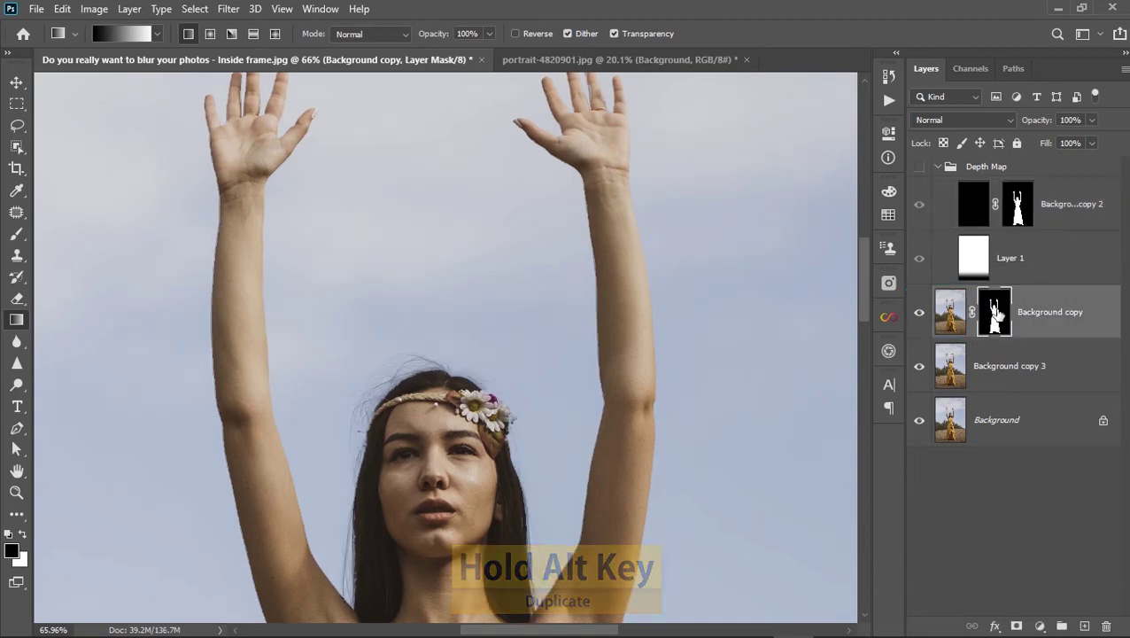
pyautogui.hotkey('ctrl', 'i')
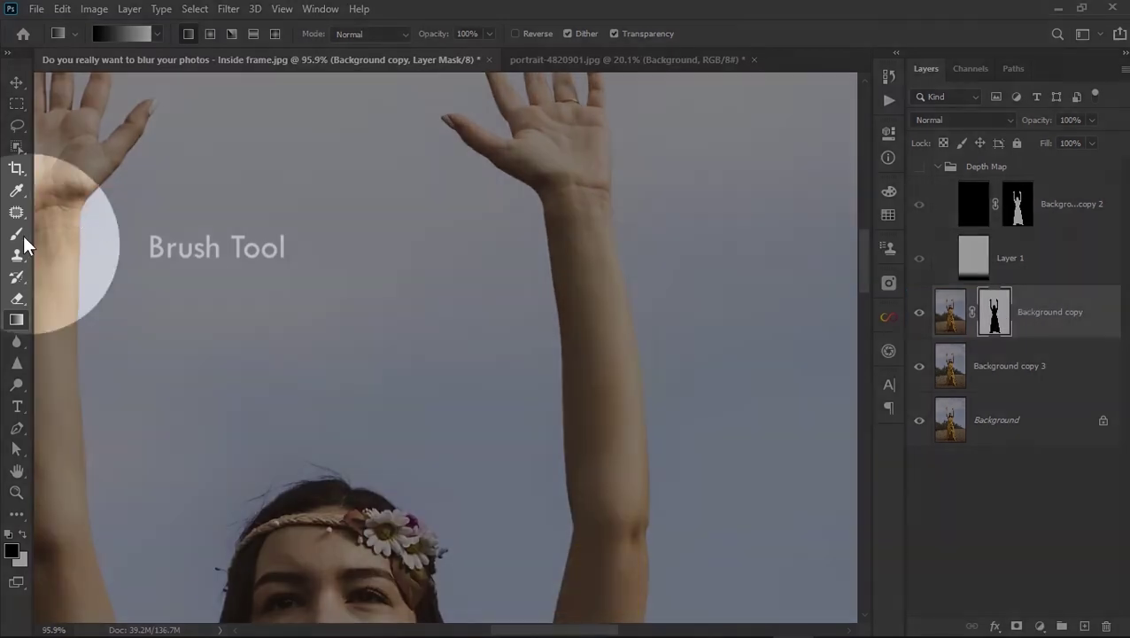
# Activate the Brush tool and set its painting mode to Normal for touching up the mask.
pyautogui.click(19, 231)
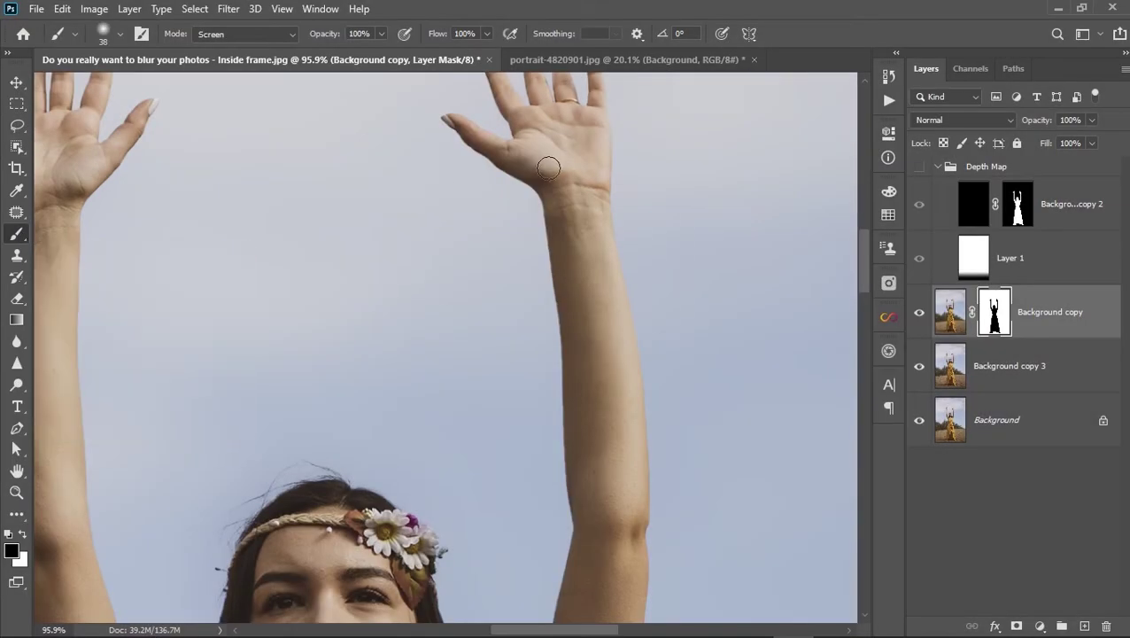
pyautogui.moveTo(545, 125); pyautogui.dragTo(604, 176)
pyautogui.moveTo(594, 188); pyautogui.dragTo(560, 303)
pyautogui.click(252, 32)
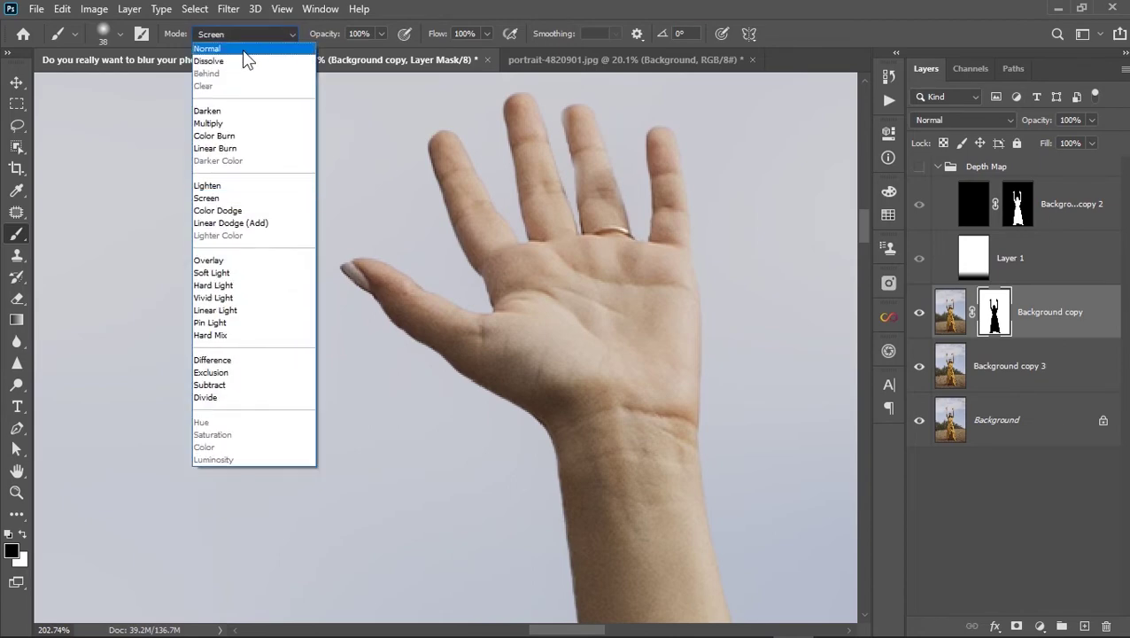
pyautogui.click(242, 50)
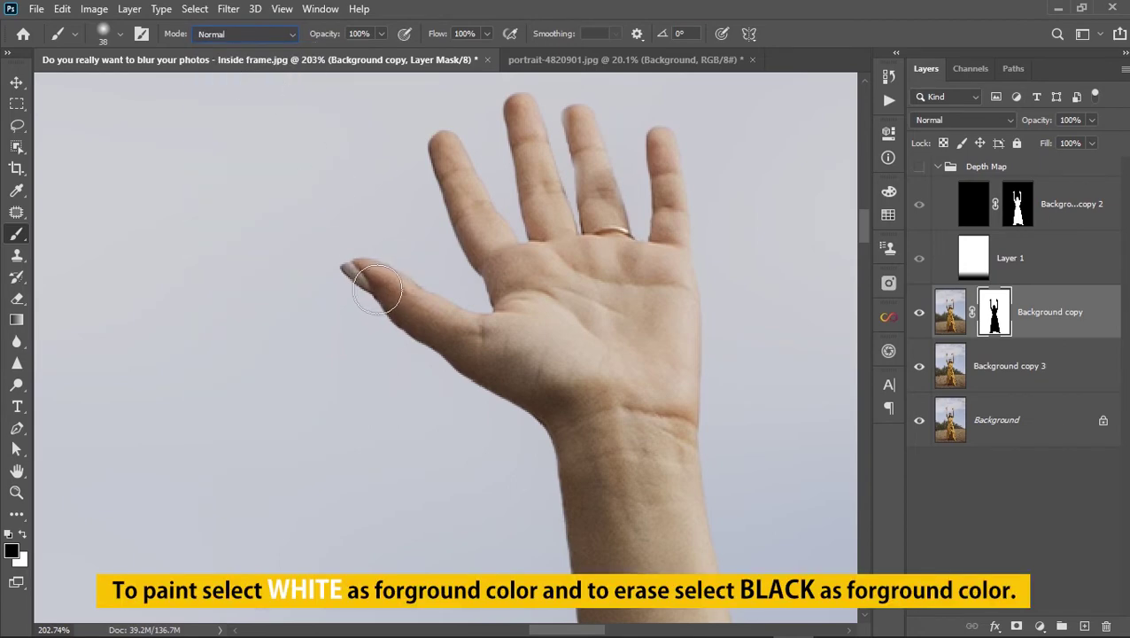
# Paint black on the blurred layer's mask along the thumb, palm and wrist of the hand with the ring.
pyautogui.moveTo(356, 262)
pyautogui.mouseDown()
pyautogui.moveTo(435, 347)
pyautogui.moveTo(514, 399)
pyautogui.mouseUp()
pyautogui.moveTo(470, 370)
pyautogui.mouseDown()
pyautogui.moveTo(534, 408)
pyautogui.moveTo(501, 284)
pyautogui.mouseUp()
pyautogui.moveTo(491, 292)
pyautogui.mouseDown()
pyautogui.moveTo(510, 309)
pyautogui.moveTo(558, 493)
pyautogui.moveTo(551, 325)
pyautogui.moveTo(560, 502)
pyautogui.mouseUp()
pyautogui.moveTo(565, 498)
pyautogui.mouseDown()
pyautogui.moveTo(569, 282)
pyautogui.moveTo(558, 283)
pyautogui.mouseUp()
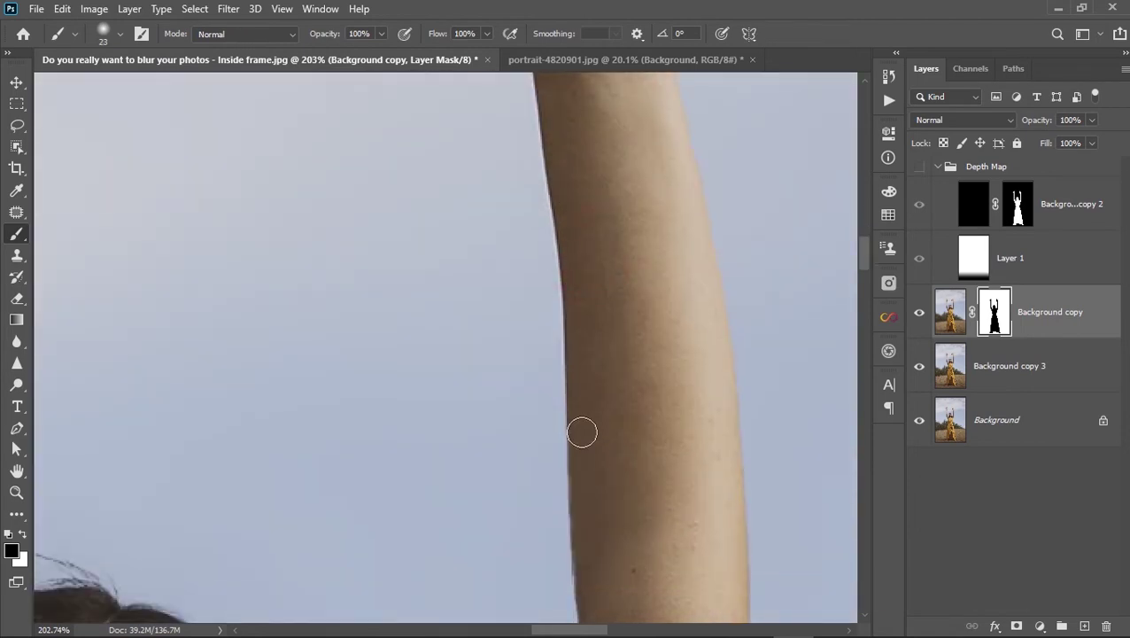
# Paint black on the mask along the inner edge of the ringed hand's arm with a brush of about 23 px.
pyautogui.moveTo(581, 433); pyautogui.dragTo(586, 543)
pyautogui.moveTo(587, 533)
pyautogui.mouseDown()
pyautogui.moveTo(592, 265)
pyautogui.moveTo(602, 468)
pyautogui.mouseUp()
pyautogui.moveTo(623, 357); pyautogui.dragTo(648, 211)
pyautogui.moveTo(627, 311); pyautogui.dragTo(602, 449)
pyautogui.scroll(-1, 634, 365)
pyautogui.moveTo(629, 399); pyautogui.dragTo(622, 209)
pyautogui.moveTo(581, 244)
pyautogui.mouseDown()
pyautogui.moveTo(573, 438)
pyautogui.moveTo(514, 569)
pyautogui.mouseUp()
pyautogui.moveTo(634, 294); pyautogui.dragTo(613, 567)
pyautogui.moveTo(459, 321); pyautogui.dragTo(468, 321)
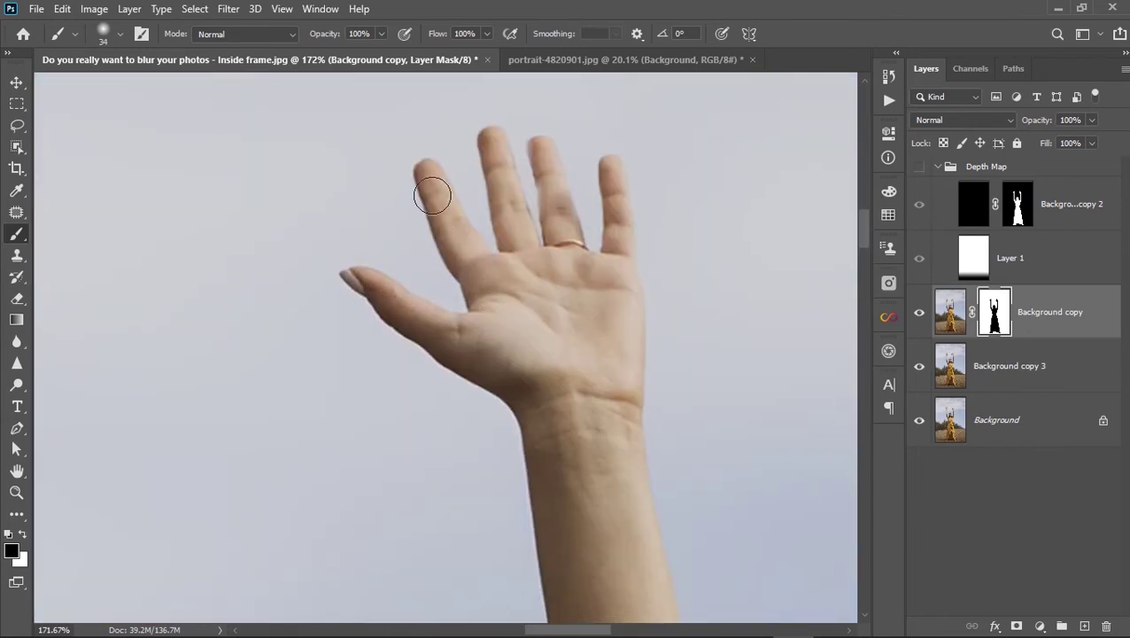
# Paint black on the mask over the ringed hand's fingers and down that arm's outer edge past the armpit, using a 34 px brush.
pyautogui.moveTo(432, 196)
pyautogui.mouseDown()
pyautogui.moveTo(537, 241)
pyautogui.moveTo(636, 407)
pyautogui.moveTo(580, 198)
pyautogui.mouseUp()
pyautogui.moveTo(651, 522); pyautogui.dragTo(509, 356)
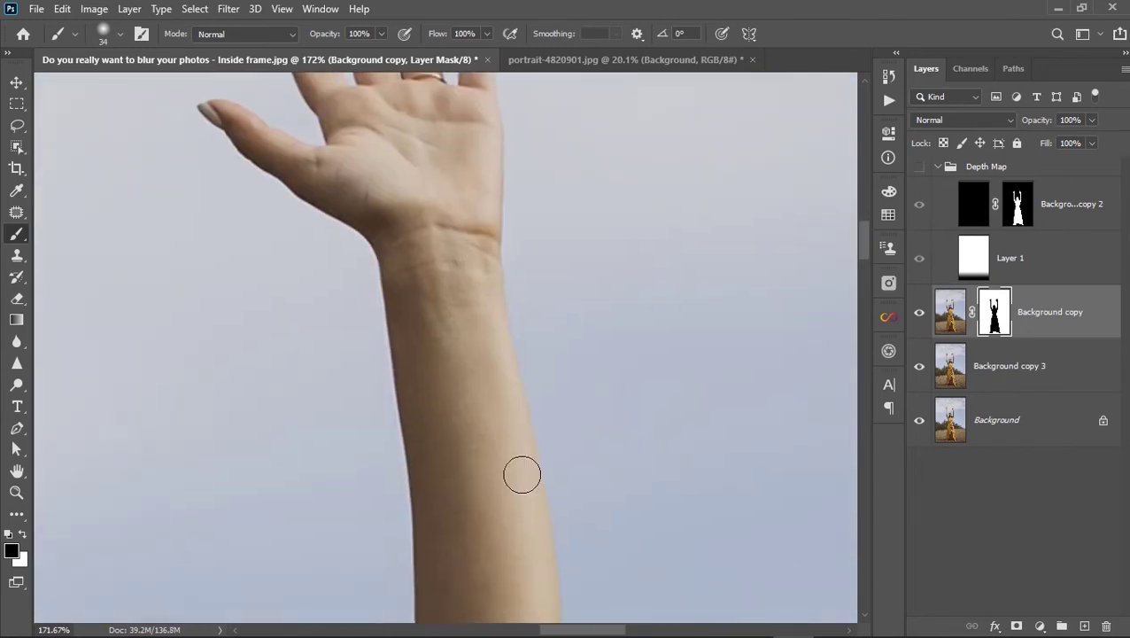
pyautogui.moveTo(548, 508); pyautogui.dragTo(550, 286)
pyautogui.moveTo(551, 286)
pyautogui.mouseDown()
pyautogui.moveTo(550, 504)
pyautogui.moveTo(576, 292)
pyautogui.mouseUp()
pyautogui.moveTo(556, 443)
pyautogui.mouseDown()
pyautogui.moveTo(595, 196)
pyautogui.moveTo(589, 448)
pyautogui.mouseUp()
pyautogui.moveTo(589, 448); pyautogui.dragTo(651, 226)
pyautogui.moveTo(620, 399); pyautogui.dragTo(678, 165)
pyautogui.moveTo(678, 164); pyautogui.dragTo(544, 499)
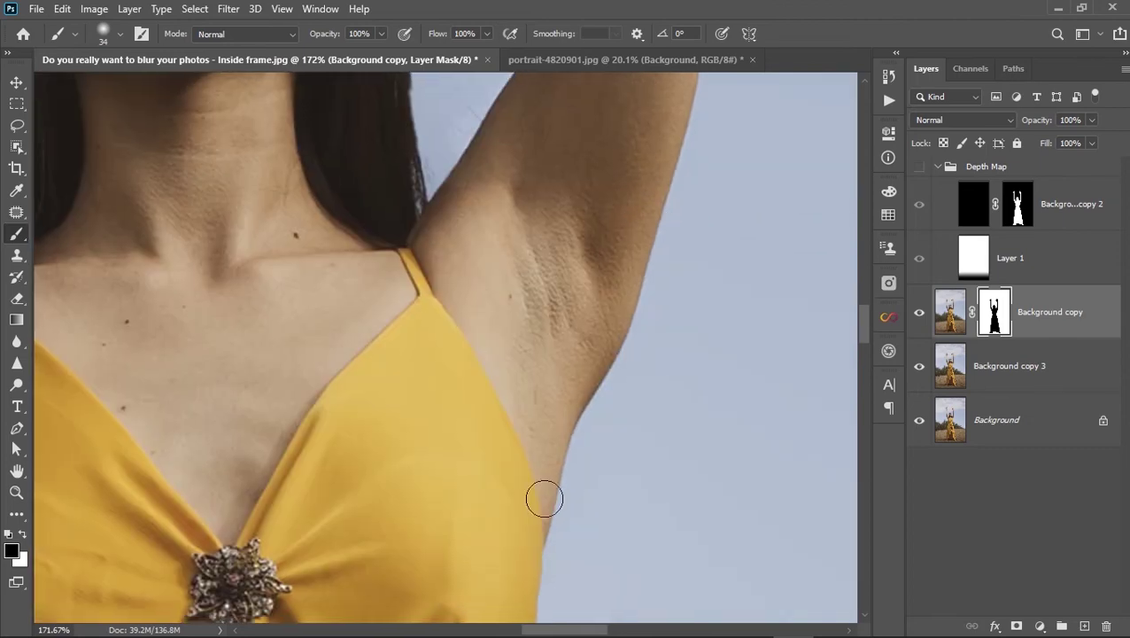
pyautogui.moveTo(530, 270); pyautogui.dragTo(628, 607)
pyautogui.moveTo(531, 545); pyautogui.dragTo(511, 344)
# Paint black on the mask around the flower headband and the adjoining edge of the hair with the 34 px brush.
pyautogui.scroll(3, 493, 500)
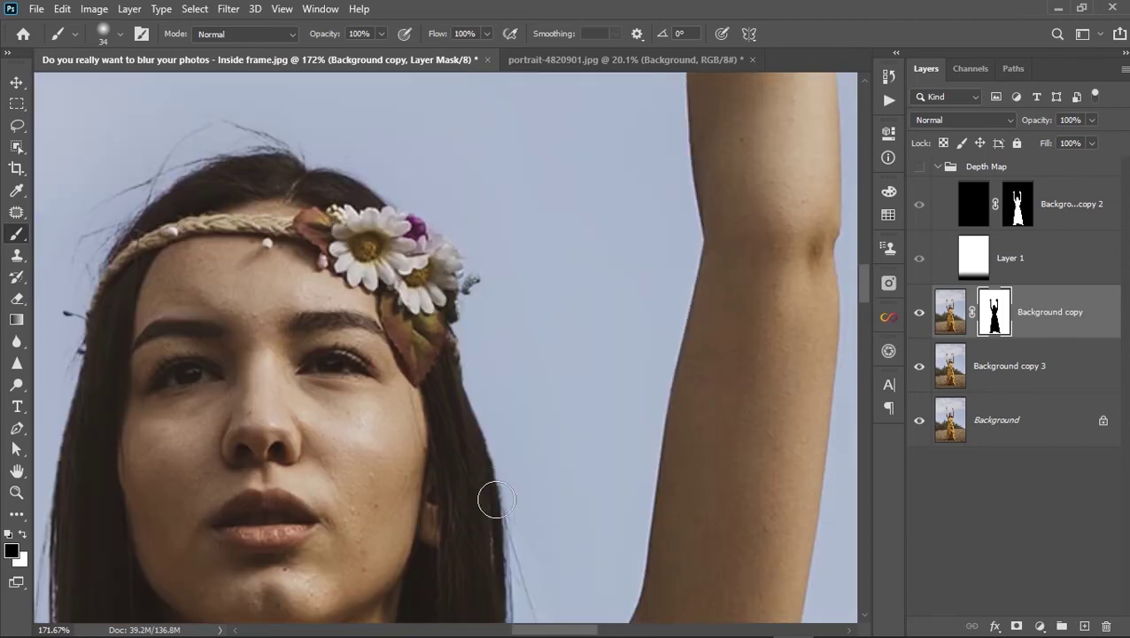
pyautogui.moveTo(372, 190)
pyautogui.mouseDown()
pyautogui.moveTo(532, 335)
pyautogui.moveTo(329, 340)
pyautogui.mouseUp()
pyautogui.moveTo(330, 340)
pyautogui.mouseDown()
pyautogui.moveTo(607, 264)
pyautogui.moveTo(480, 466)
pyautogui.moveTo(527, 265)
pyautogui.mouseUp()
pyautogui.moveTo(530, 266)
pyautogui.mouseDown()
pyautogui.moveTo(525, 465)
pyautogui.moveTo(533, 305)
pyautogui.moveTo(600, 604)
pyautogui.mouseUp()
pyautogui.scroll(-5, 489, 286)
pyautogui.scroll(5, 408, 232)
# Paint black on the mask around the flower headband and down the outer edge of the long hair, reducing the brush to 29 px.
pyautogui.moveTo(390, 146)
pyautogui.mouseDown()
pyautogui.moveTo(397, 305)
pyautogui.moveTo(494, 290)
pyautogui.moveTo(428, 520)
pyautogui.moveTo(477, 253)
pyautogui.mouseUp()
pyautogui.press('[')
pyautogui.moveTo(480, 256); pyautogui.dragTo(513, 617)
pyautogui.moveTo(443, 403); pyautogui.dragTo(444, 177)
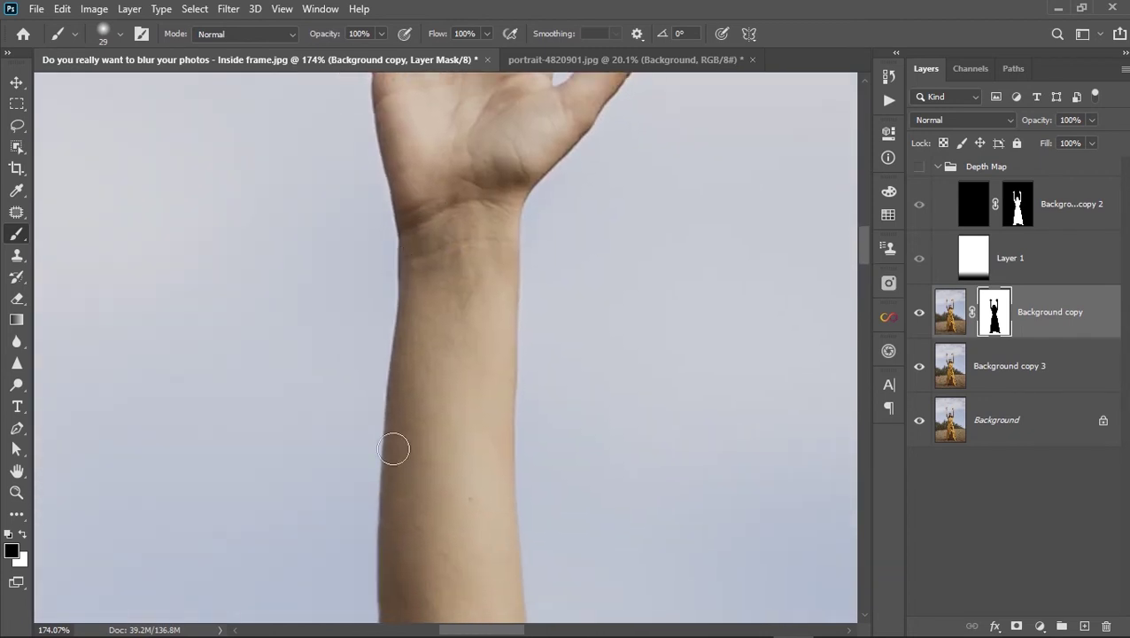
# Paint black on the mask along both edges of the other raised arm, from wrist past the elbow to the armpit, using the 29 px brush.
pyautogui.moveTo(517, 398); pyautogui.dragTo(518, 161)
pyautogui.moveTo(400, 343); pyautogui.dragTo(431, 144)
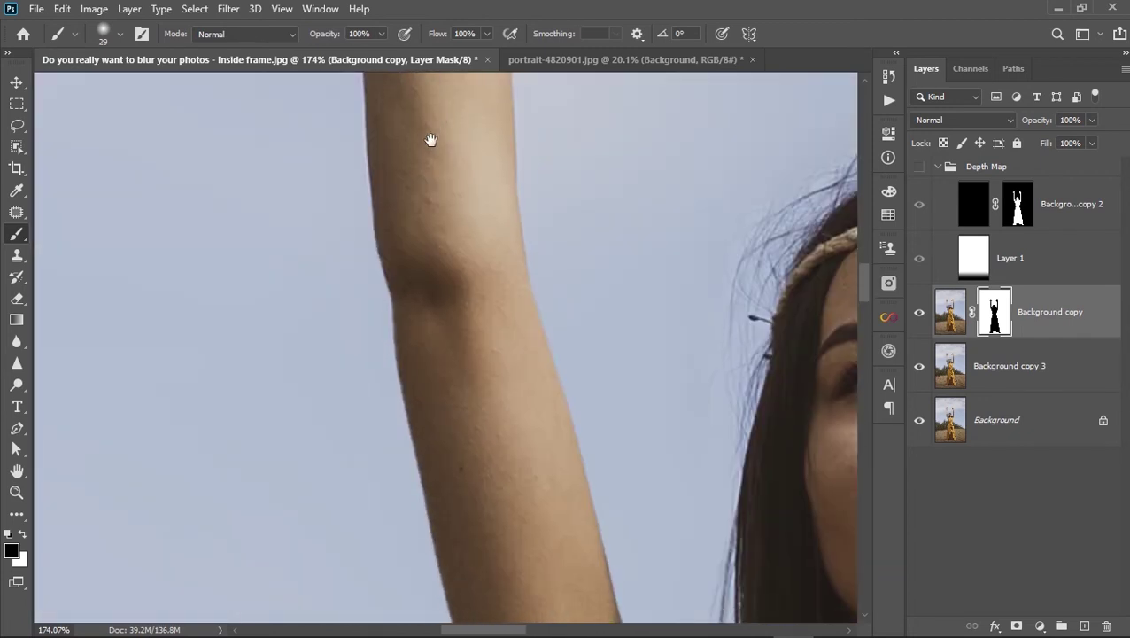
pyautogui.moveTo(515, 281); pyautogui.dragTo(307, 220)
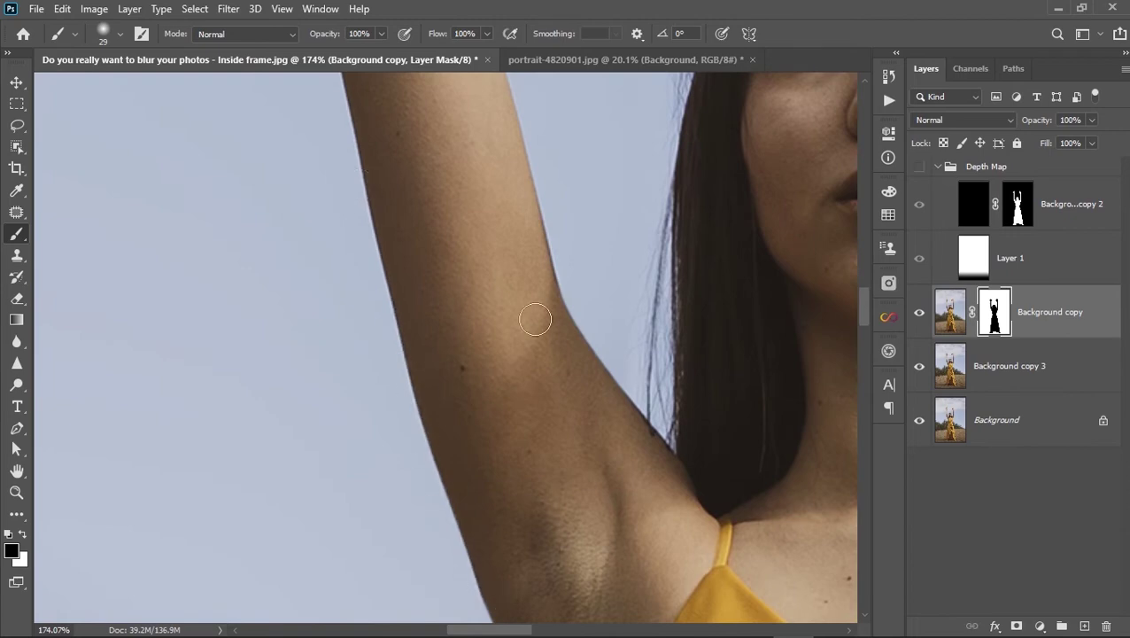
pyautogui.moveTo(695, 492); pyautogui.dragTo(440, 216)
pyautogui.moveTo(496, 567); pyautogui.dragTo(514, 261)
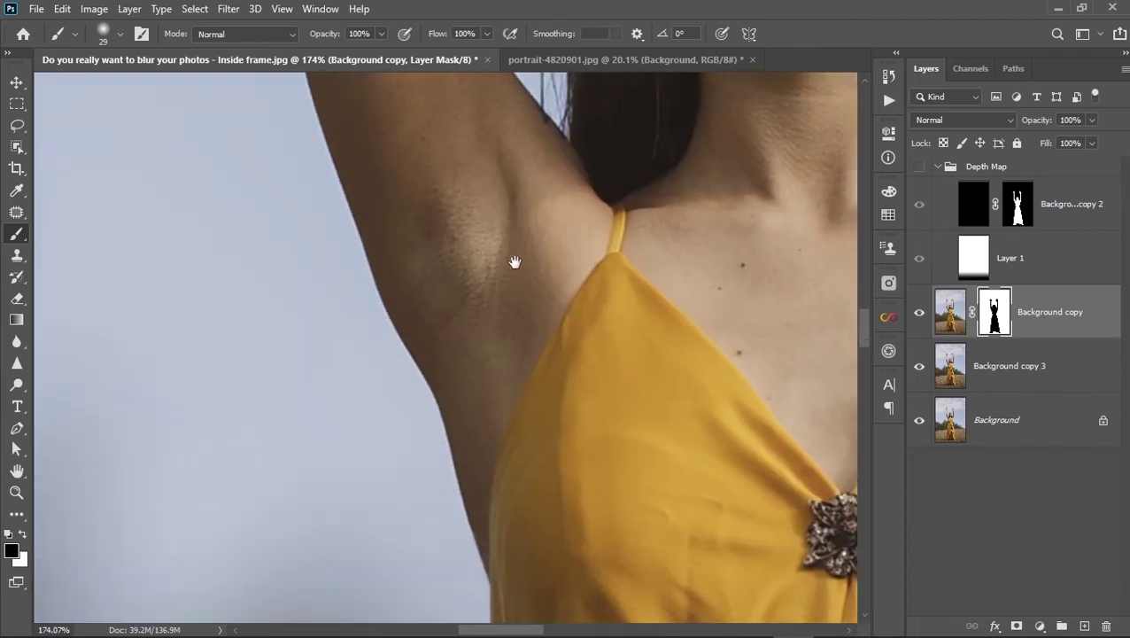
# Paint black on the mask along the edges of the dress's bodice, waist and hips with the 29 px brush.
pyautogui.moveTo(739, 255); pyautogui.dragTo(683, 318)
pyautogui.moveTo(653, 370); pyautogui.dragTo(547, 263)
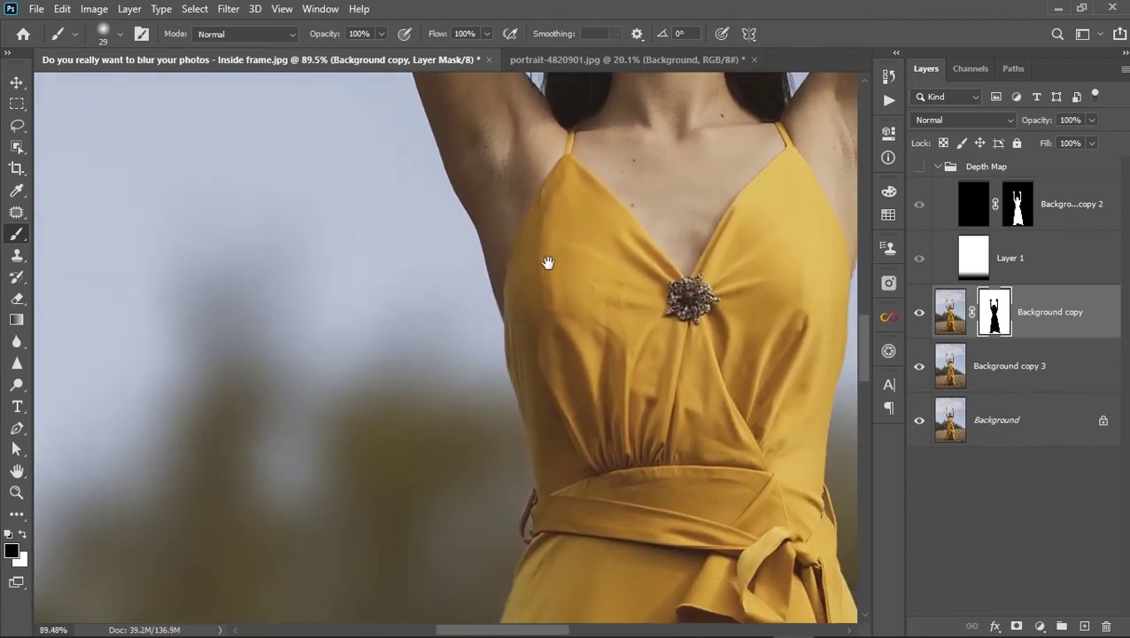
pyautogui.moveTo(520, 334)
pyautogui.mouseDown()
pyautogui.moveTo(556, 373)
pyautogui.moveTo(366, 376)
pyautogui.mouseUp()
pyautogui.moveTo(573, 362); pyautogui.dragTo(600, 386)
pyautogui.moveTo(515, 602); pyautogui.dragTo(492, 168)
pyautogui.moveTo(492, 168); pyautogui.dragTo(425, 213)
pyautogui.moveTo(336, 459); pyautogui.dragTo(254, 339)
pyautogui.moveTo(527, 310); pyautogui.dragTo(556, 322)
# Paint black on the mask down the skirt's outer edge on the ruffle side, using a 15 px and a 36 px brush.
pyautogui.press('[')
pyautogui.press('[')
pyautogui.press('[')
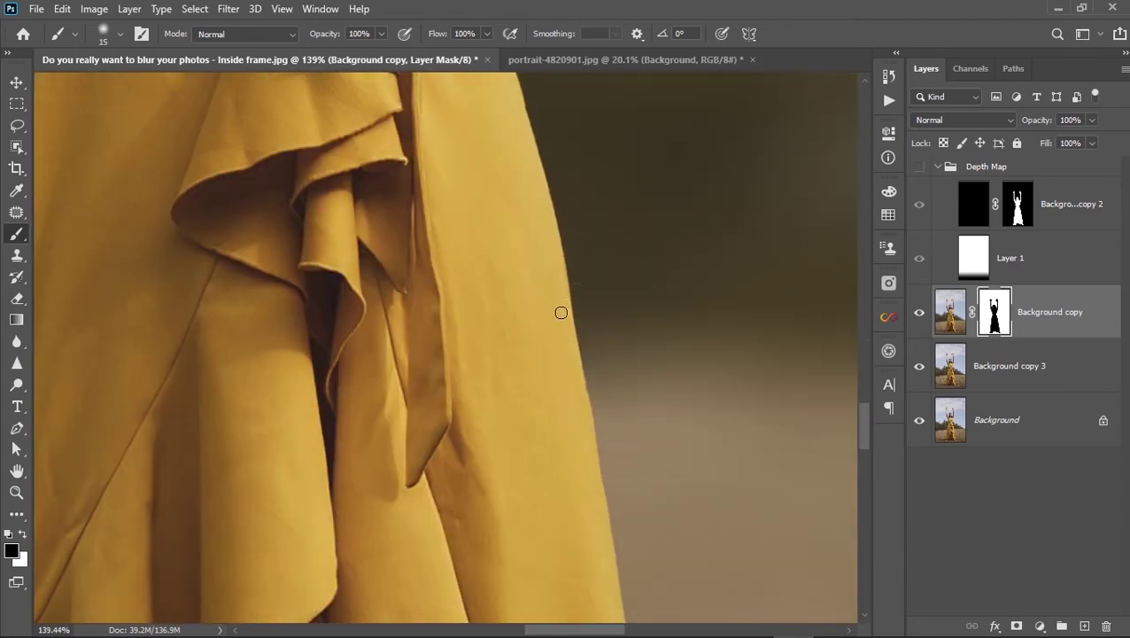
pyautogui.moveTo(605, 529); pyautogui.dragTo(465, 173)
pyautogui.press(']')
pyautogui.press(']')
pyautogui.press(']')
pyautogui.press(']')
pyautogui.moveTo(499, 483); pyautogui.dragTo(478, 291)
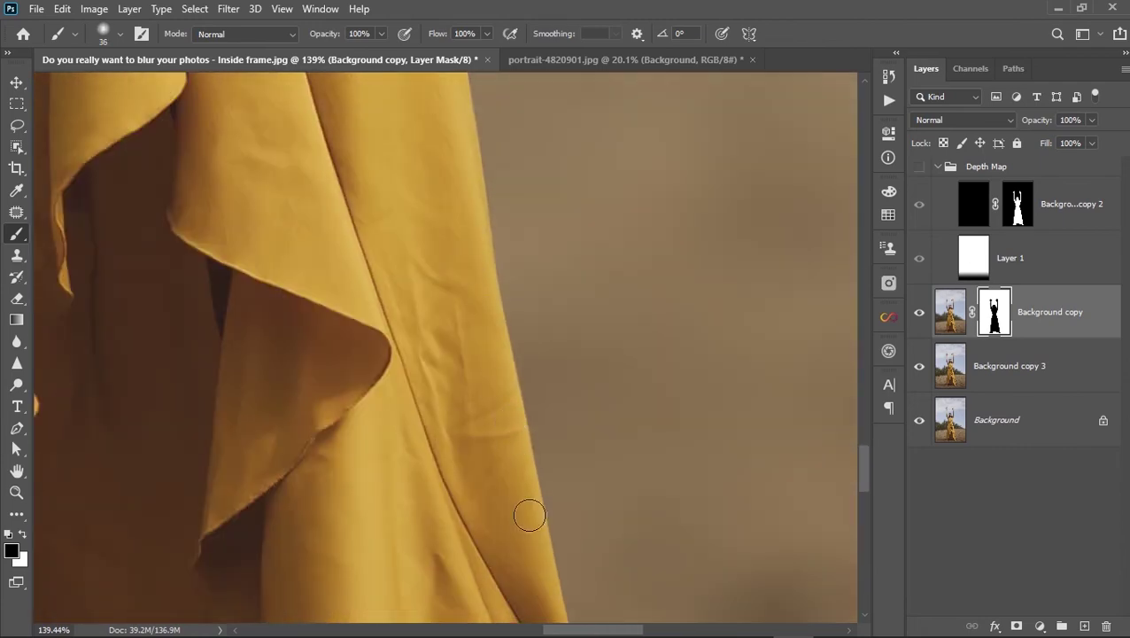
pyautogui.moveTo(527, 515); pyautogui.dragTo(483, 226)
# Paint black on the mask along the skirt's opposite edge up to the waist with the 36 px brush, and fit the image on screen.
pyautogui.moveTo(509, 234); pyautogui.dragTo(396, 366)
pyautogui.moveTo(200, 411); pyautogui.dragTo(243, 434)
pyautogui.moveTo(271, 279); pyautogui.dragTo(333, 433)
pyautogui.moveTo(354, 169); pyautogui.dragTo(405, 602)
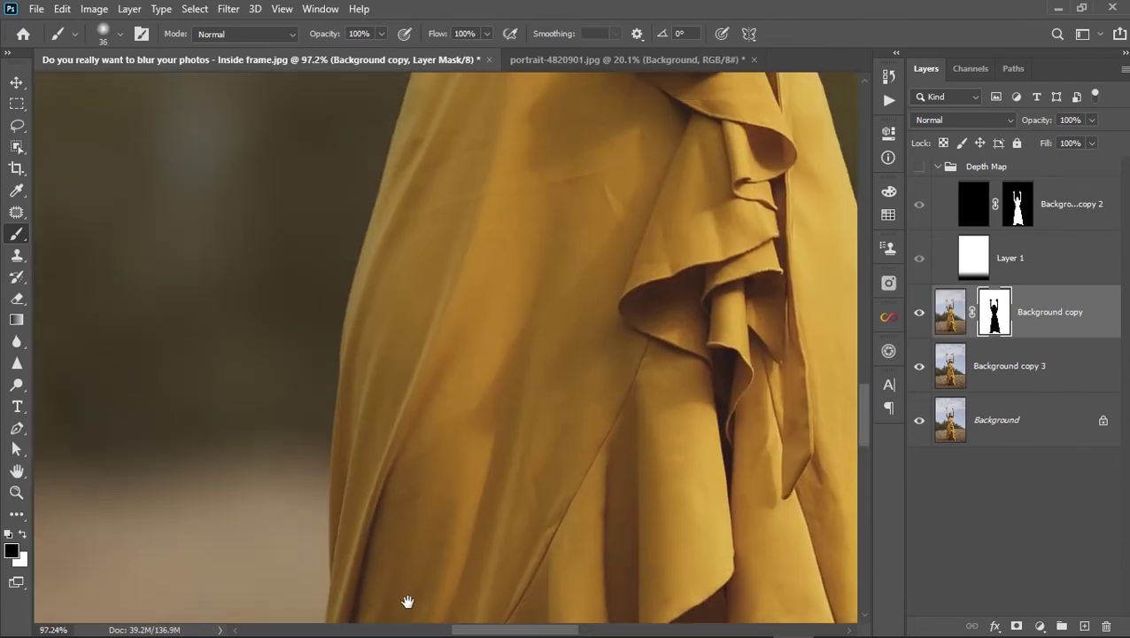
pyautogui.moveTo(394, 168); pyautogui.dragTo(462, 368)
pyautogui.rightClick(572, 279)
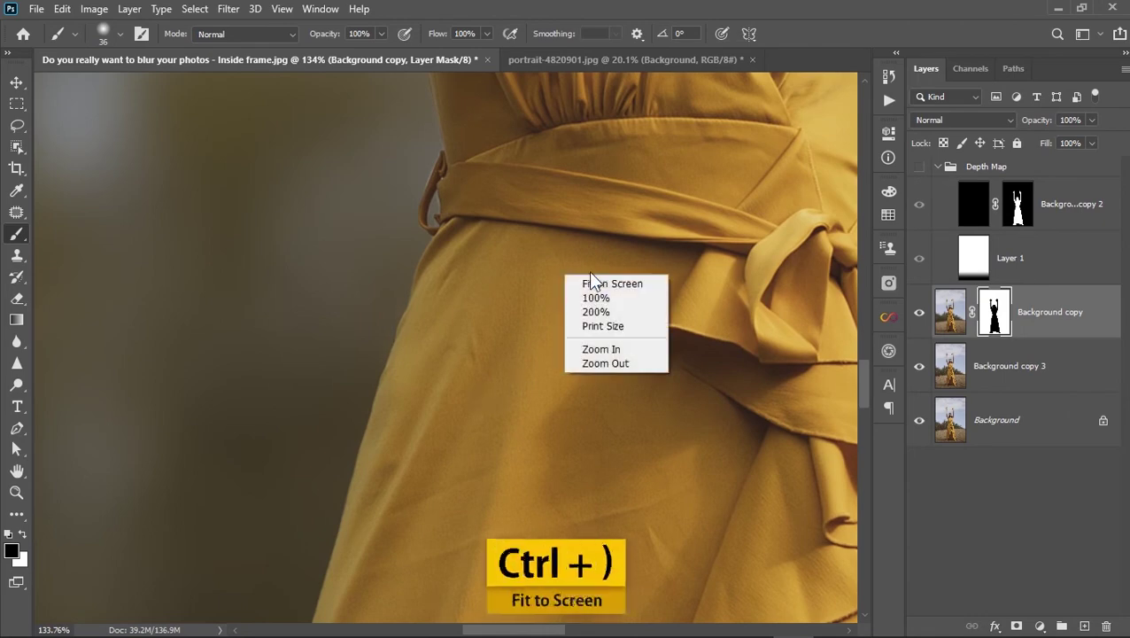
pyautogui.click(605, 281)
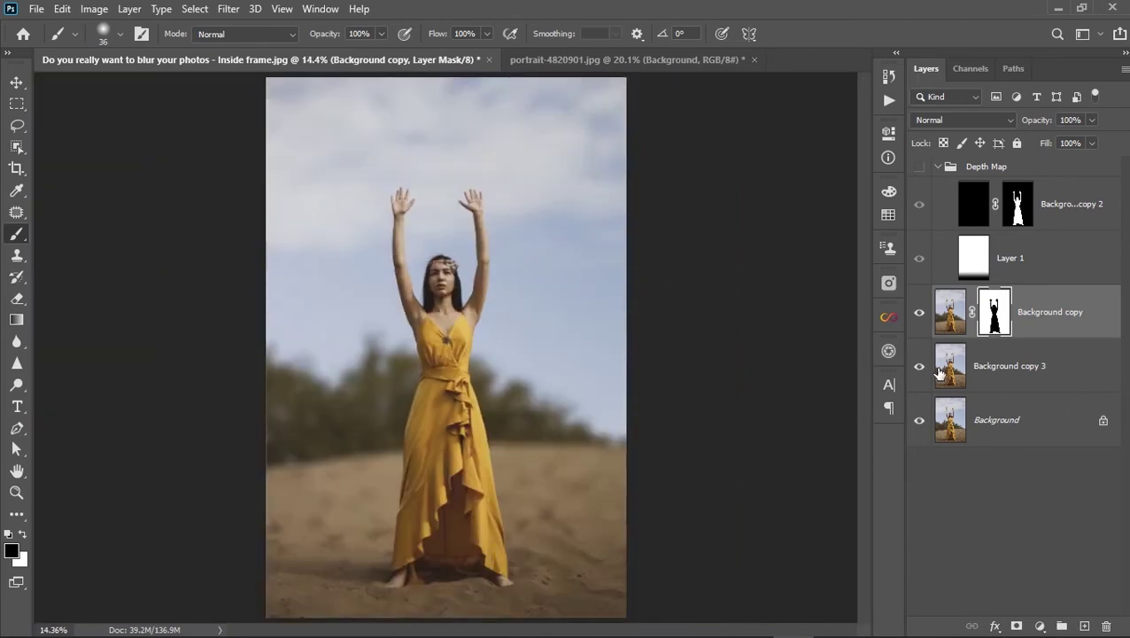
# Duplicate the masked Background copy layer and Background copy 3, and merge the latter's duplicate with Background copy.
pyautogui.hotkey('ctrl', 'j')
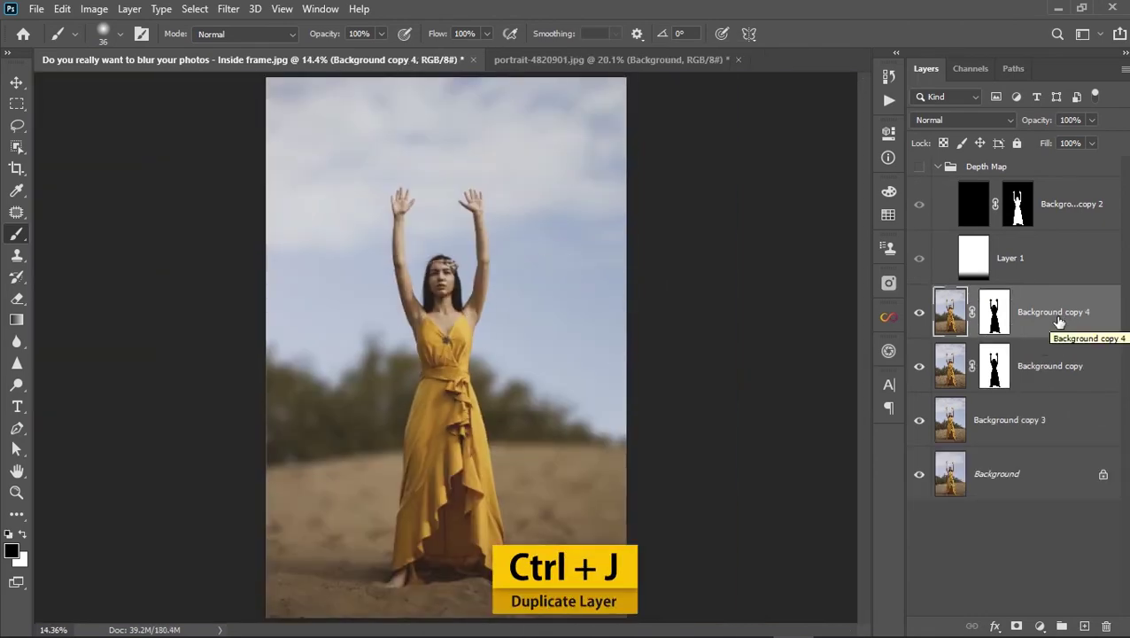
pyautogui.click(1024, 432)
pyautogui.hotkey('ctrl', 'j')
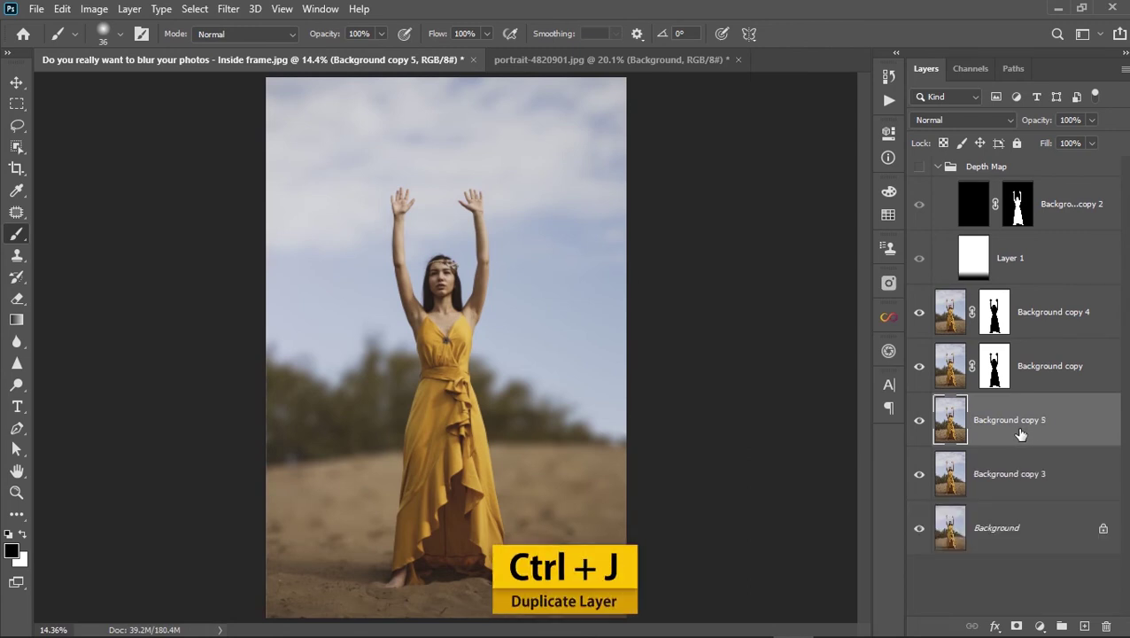
pyautogui.keyDown('shift'); pyautogui.click(1039, 388); pyautogui.keyUp('shift')
pyautogui.press('e')
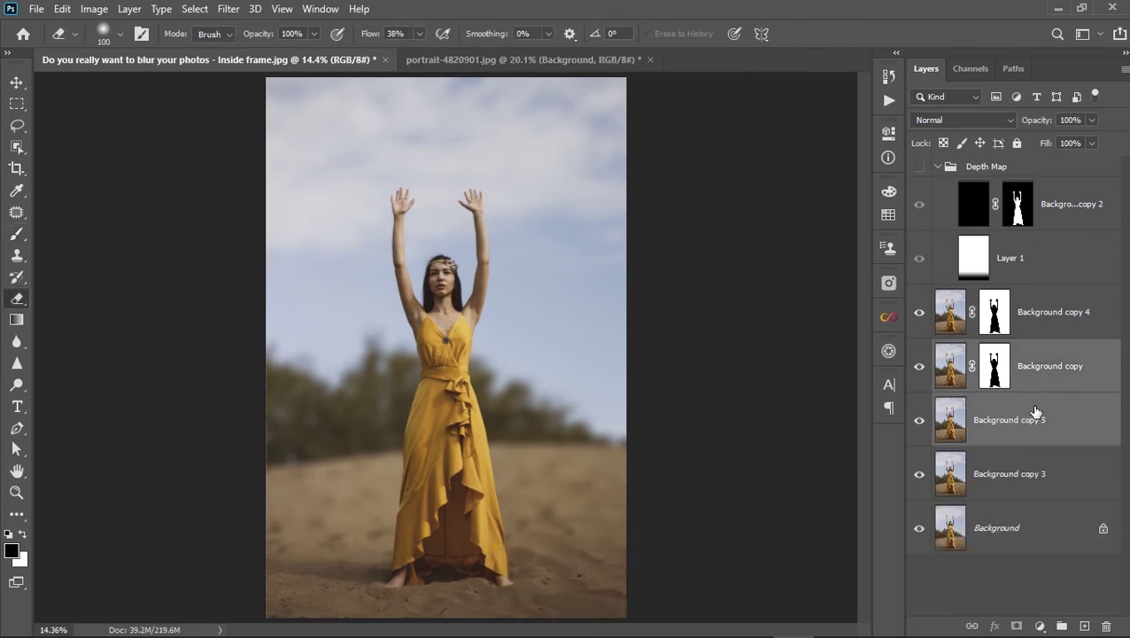
pyautogui.hotkey('ctrl', 'e')
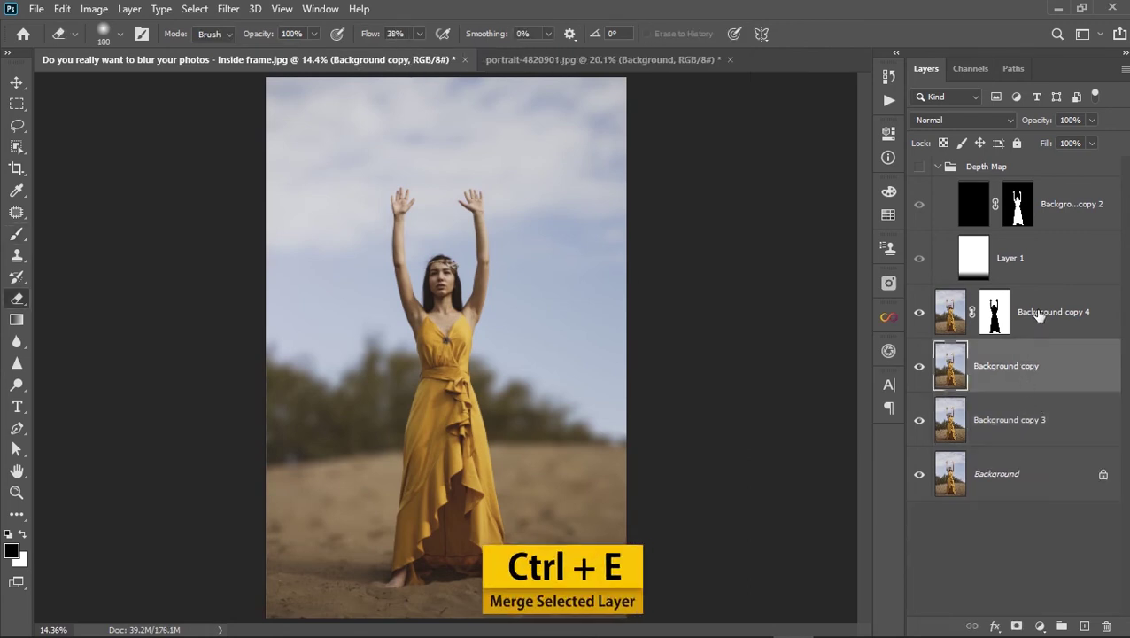
# Hide Background copy 4 and apply Lens Blur to the merged Background copy with the Depth Map source and a radius of 100.
pyautogui.click(1040, 315)
pyautogui.click(919, 313)
pyautogui.click(1036, 379)
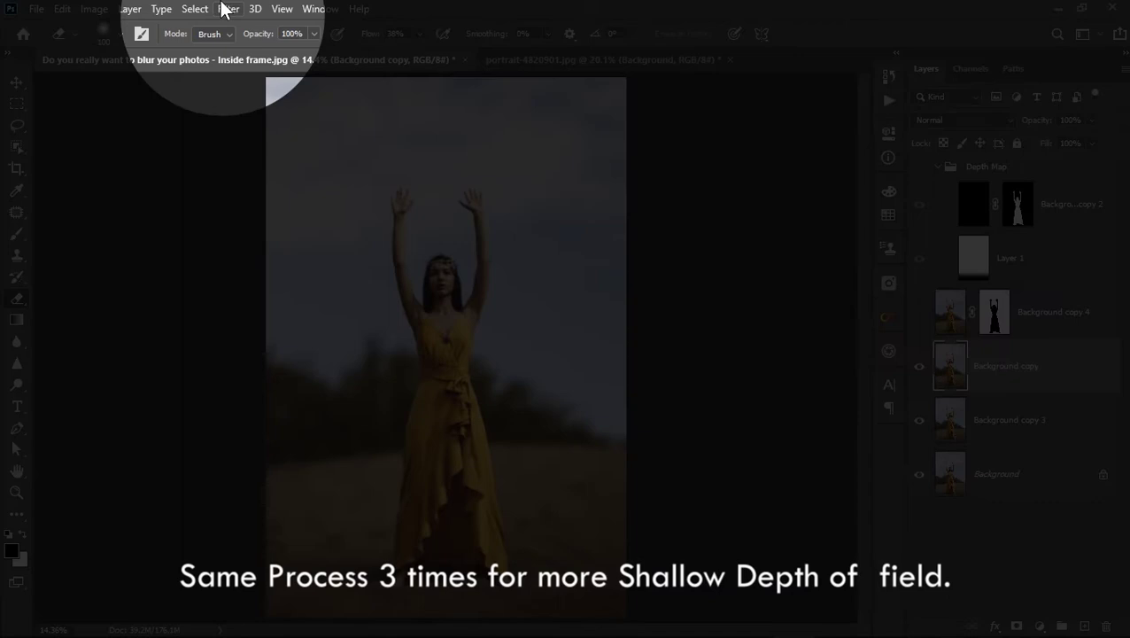
pyautogui.click(227, 8)
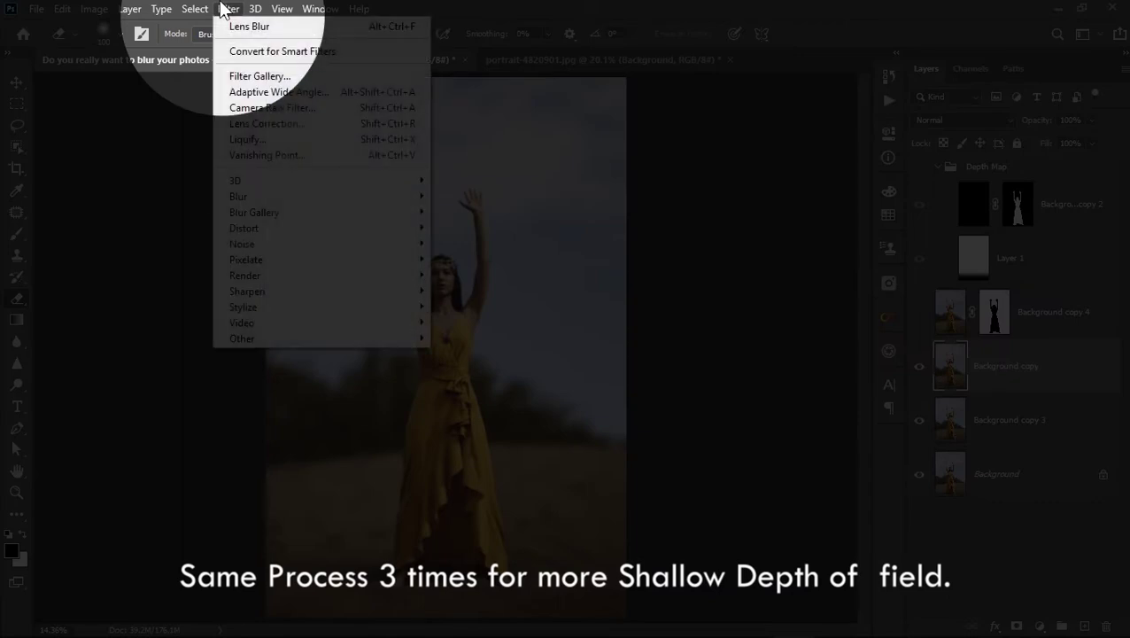
pyautogui.moveTo(238, 196)
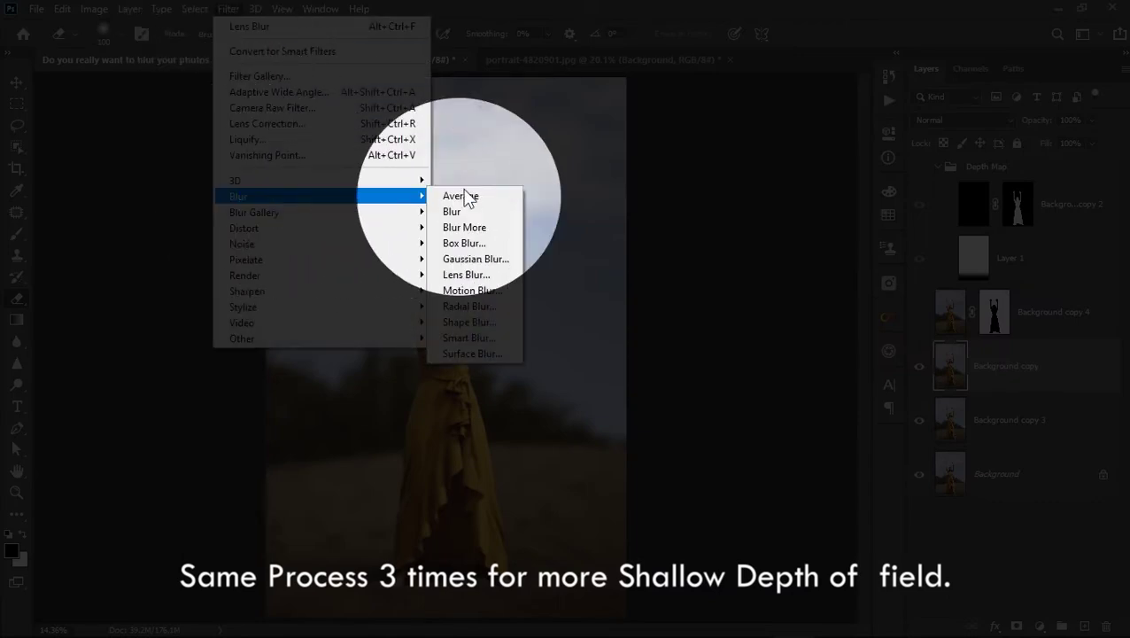
pyautogui.click(466, 274)
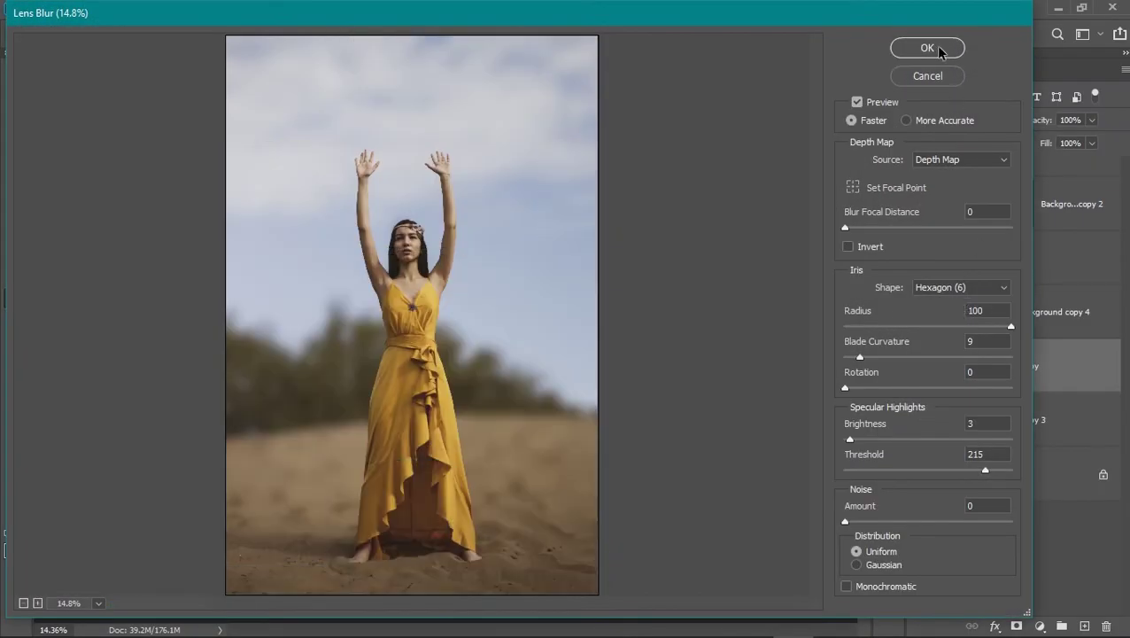
pyautogui.click(930, 47)
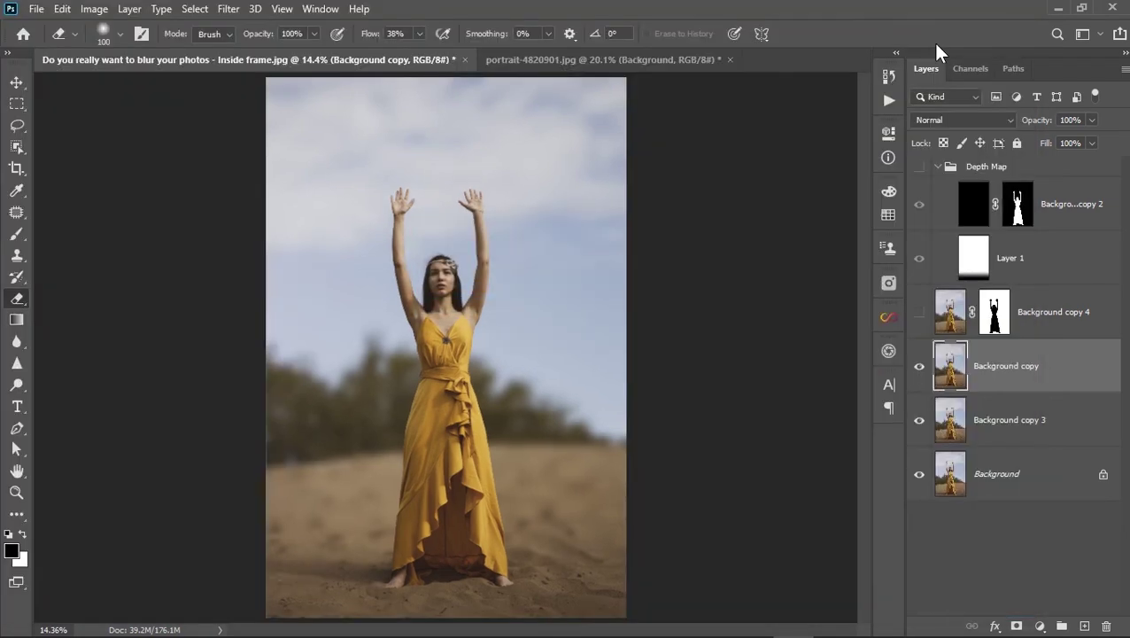
# Copy the layer mask from Background copy 4 onto Background copy and fit the image on screen.
pyautogui.scroll(8, 503, 239)
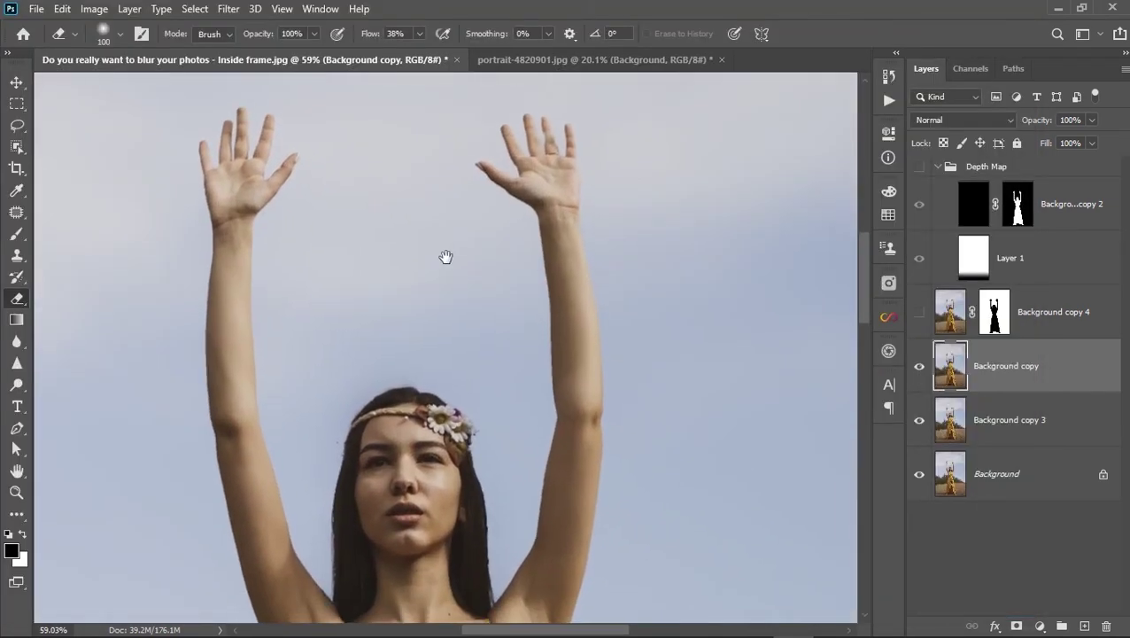
pyautogui.click(996, 319)
pyautogui.keyDown('alt'); pyautogui.moveTo(995, 323); pyautogui.dragTo(994, 366); pyautogui.keyUp('alt')
pyautogui.scroll(4, 348, 202)
pyautogui.hotkey('ctrl', '0')
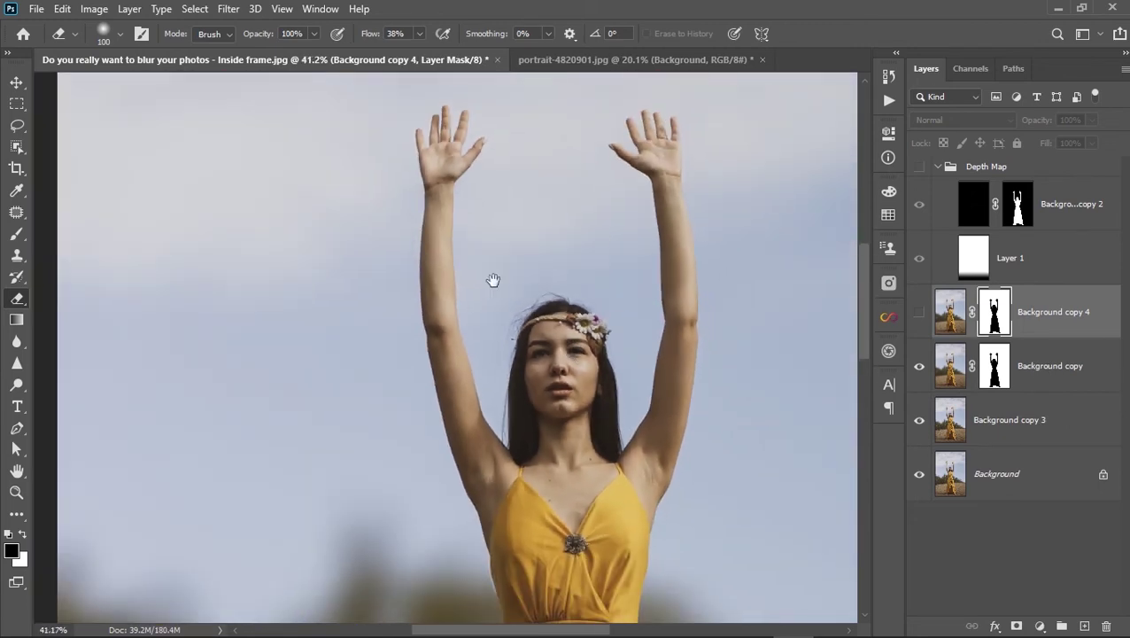
pyautogui.rightClick(558, 413)
pyautogui.click(571, 420)
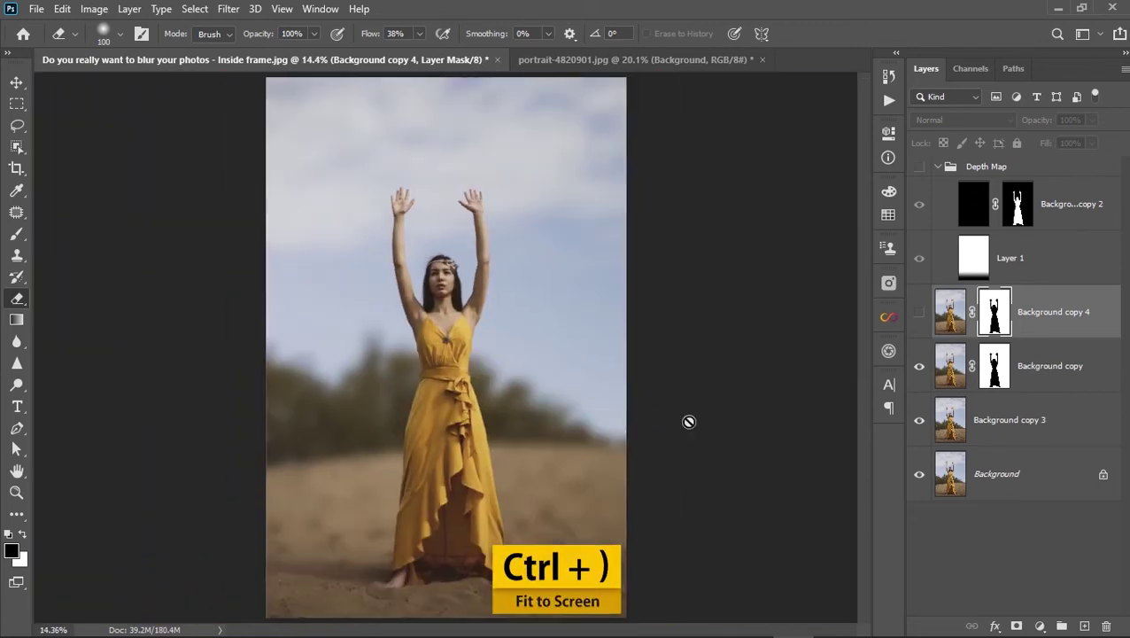
# Duplicate Background copy 3 and merge that duplicate with the masked Background copy layer.
pyautogui.click(1036, 438)
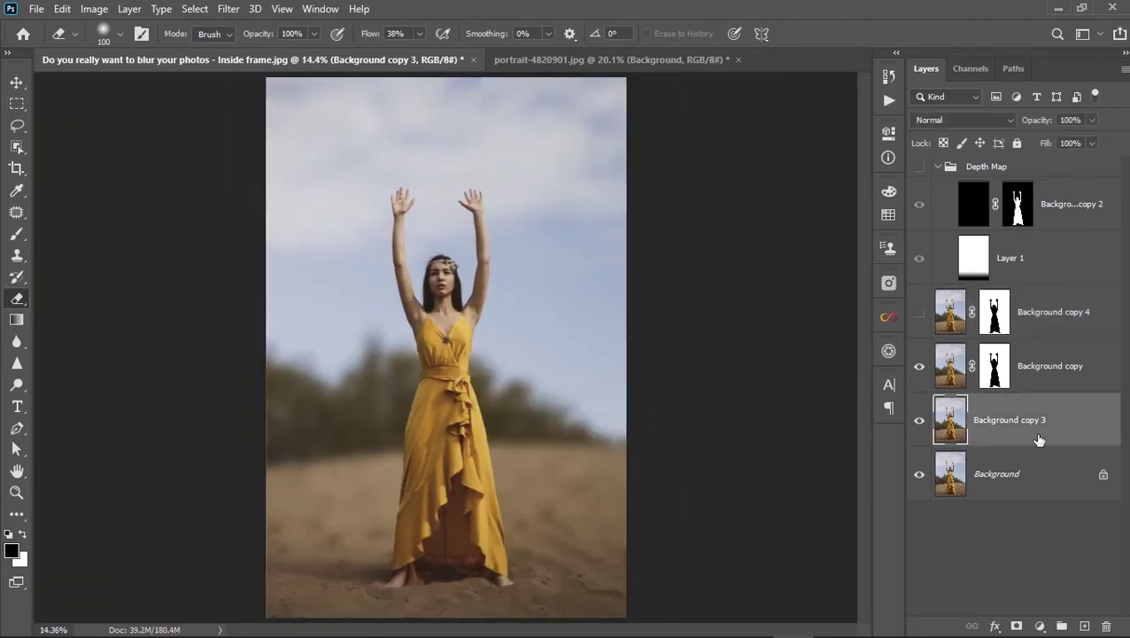
pyautogui.keyDown('shift'); pyautogui.click(1048, 376); pyautogui.keyUp('shift')
pyautogui.hotkey('ctrl', 'e')
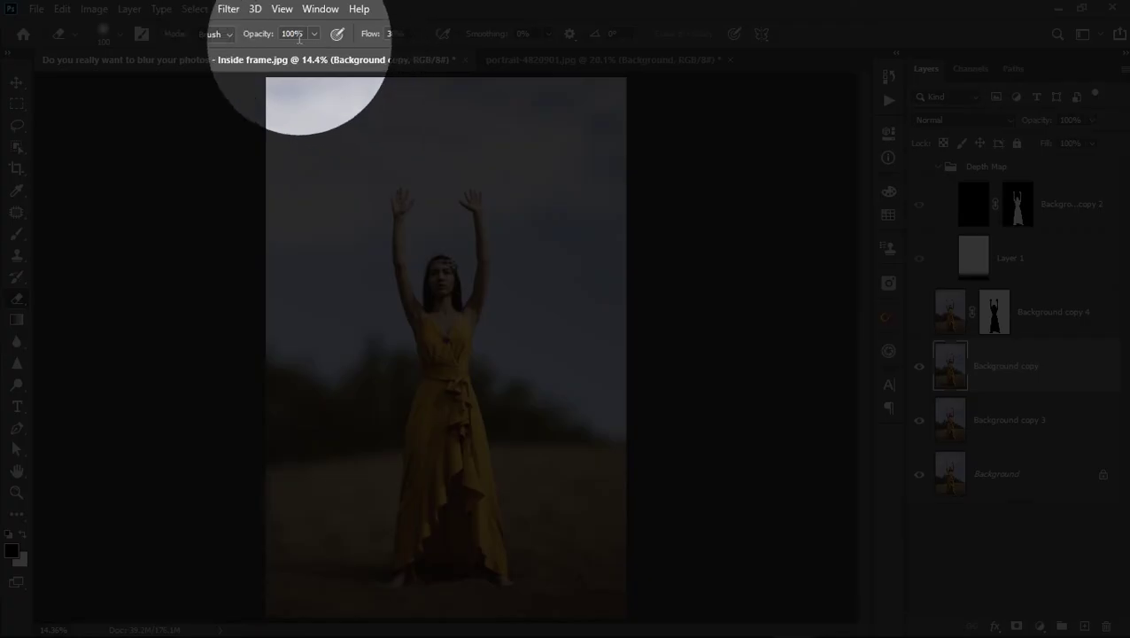
# Apply another Lens Blur to the newly merged Background copy, with Depth Map as source, Hexagon (6) shape and radius 100.
pyautogui.click(229, 9)
pyautogui.moveTo(221, 197)
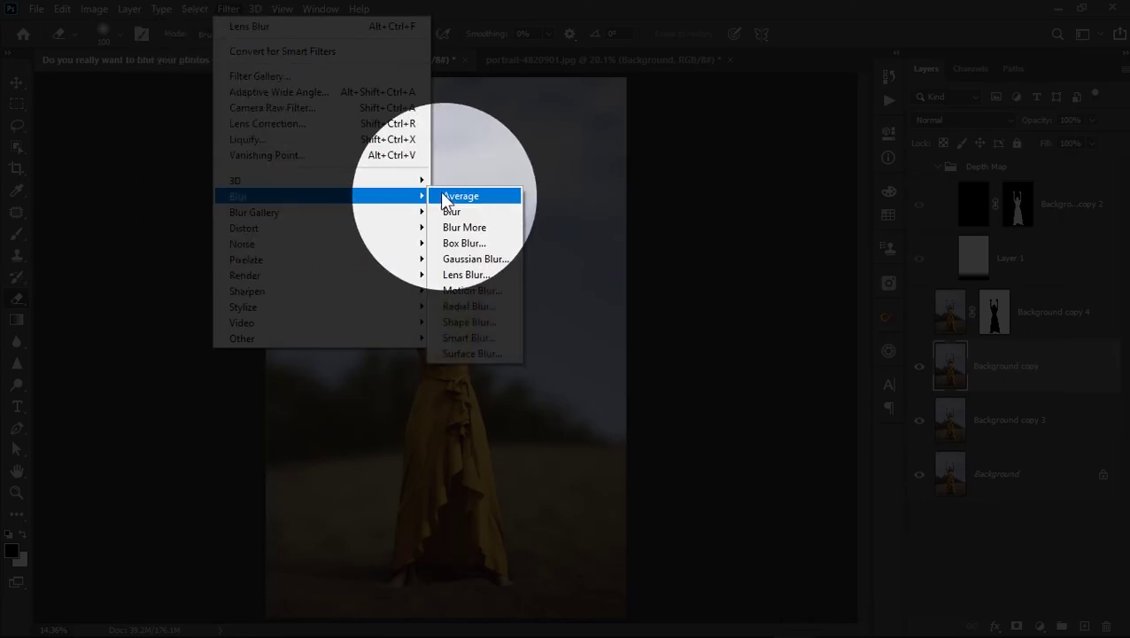
pyautogui.click(452, 274)
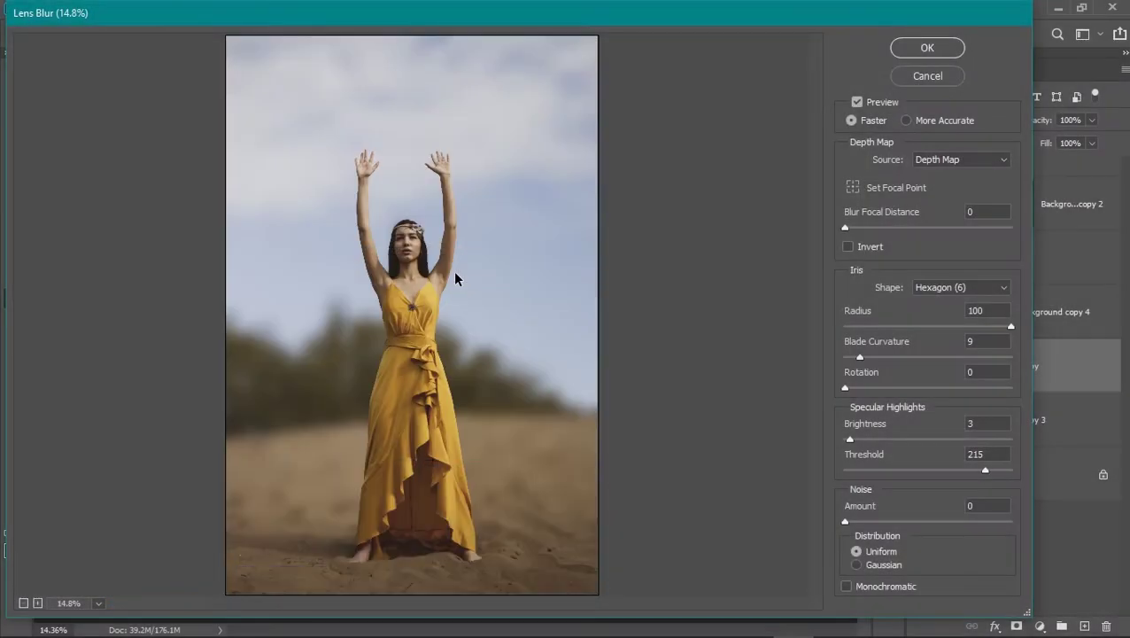
pyautogui.click(912, 48)
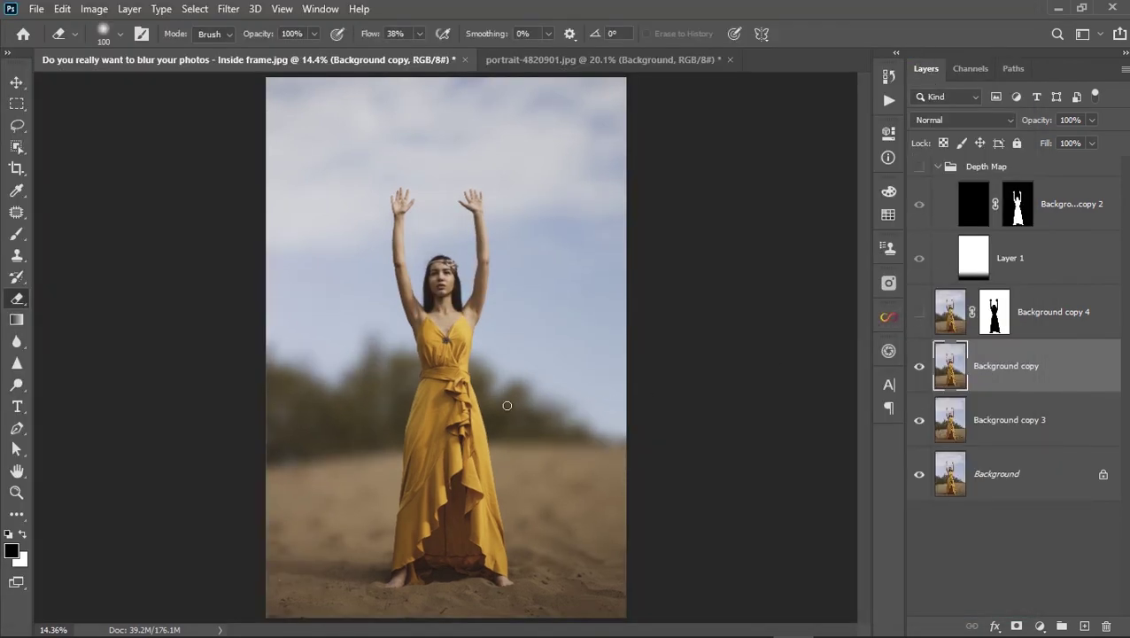
# Restore the woman's sharp edges by copying Background copy 4's layer mask onto the reblurred Background copy.
pyautogui.moveTo(479, 305); pyautogui.dragTo(568, 399)
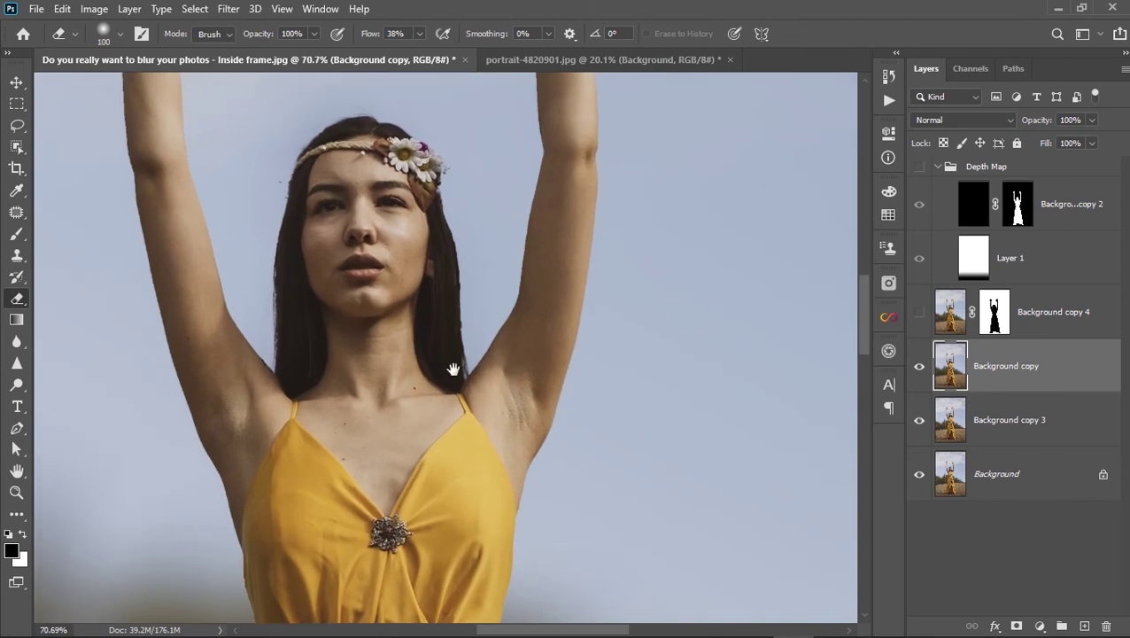
pyautogui.moveTo(453, 368); pyautogui.dragTo(522, 404)
pyautogui.click(999, 315)
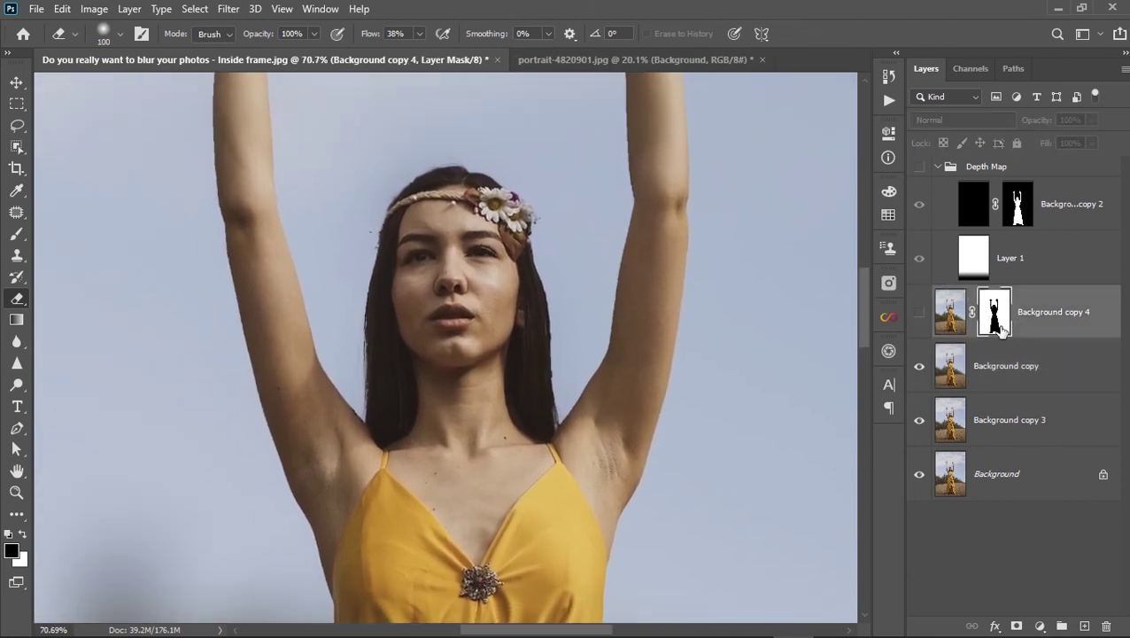
pyautogui.moveTo(999, 325); pyautogui.dragTo(1045, 372)
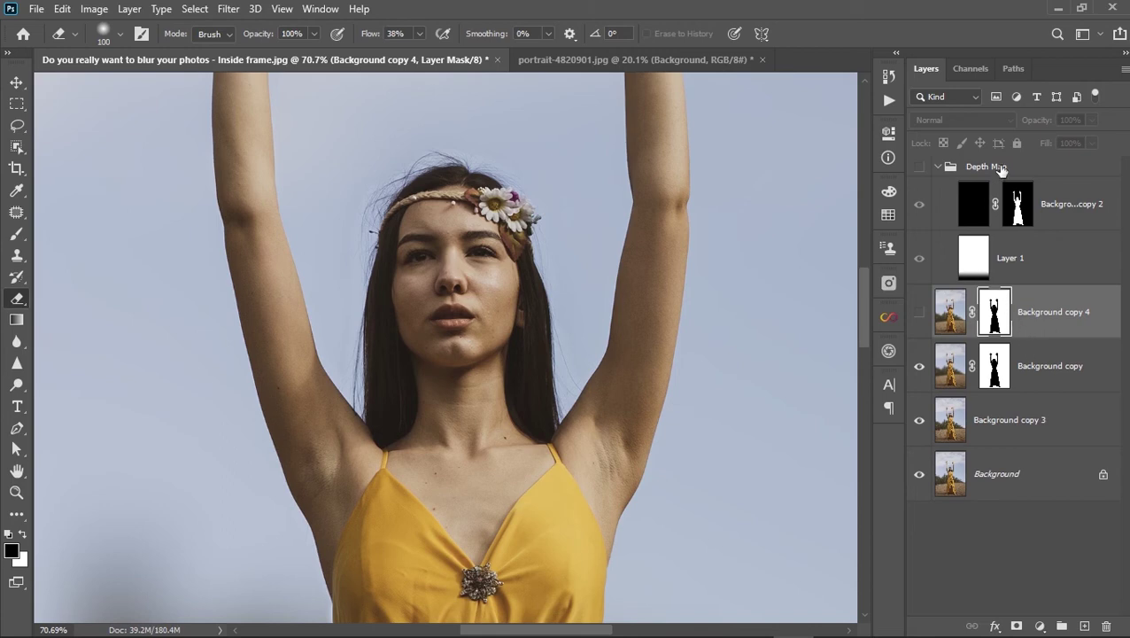
# Delete the Depth Map group and the hidden Background copy 4 layer, and fit the image on screen.
pyautogui.click(938, 167)
pyautogui.click(983, 167)
pyautogui.moveTo(983, 166); pyautogui.dragTo(1104, 626)
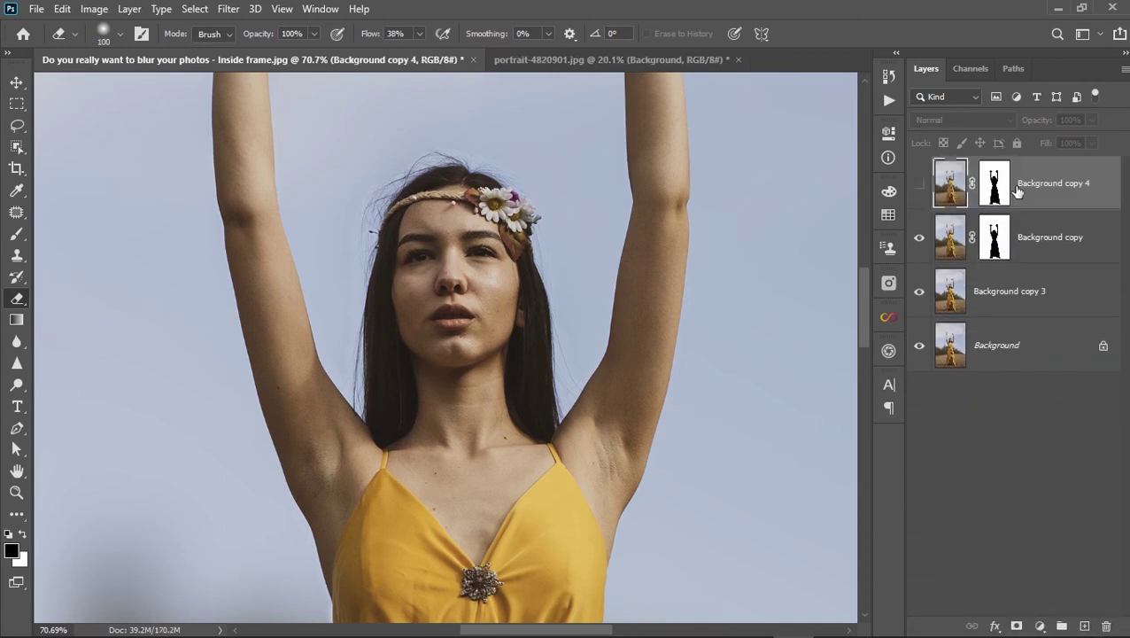
pyautogui.moveTo(1054, 183); pyautogui.dragTo(1105, 626)
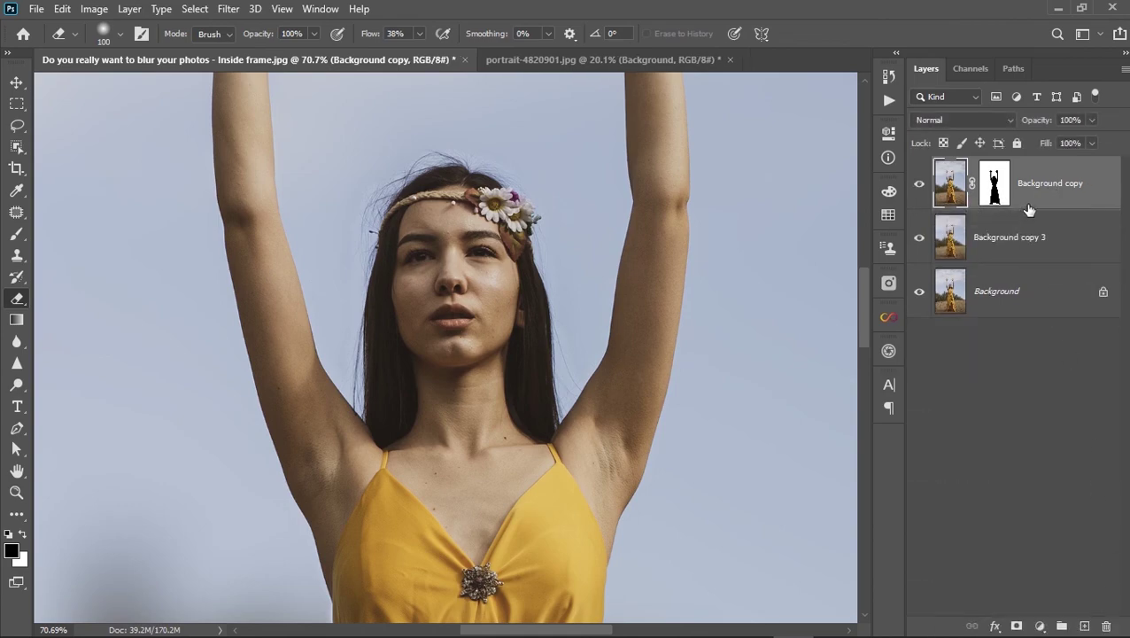
pyautogui.rightClick(500, 258)
pyautogui.click(501, 259)
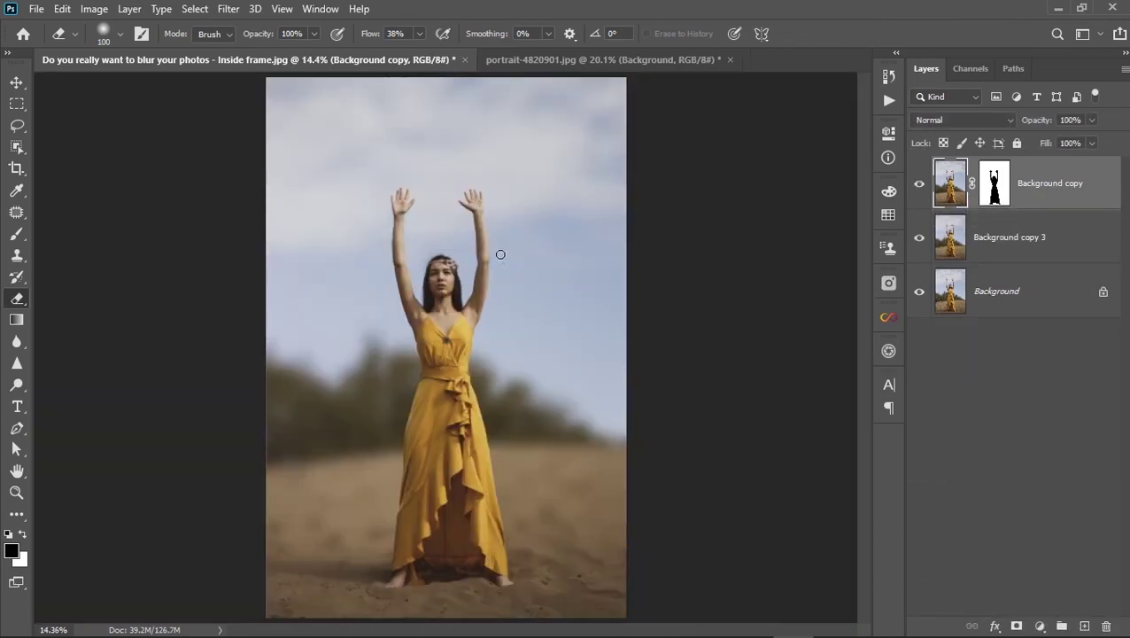